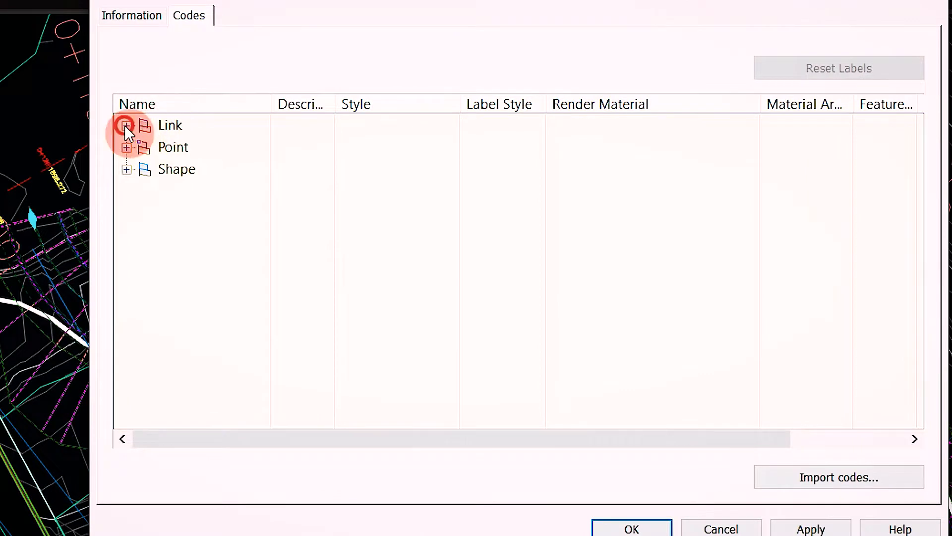
- Expand the Link codes, look through the render materials offered for the Pave code, and close the selection without choosing one
left_click(126, 125)
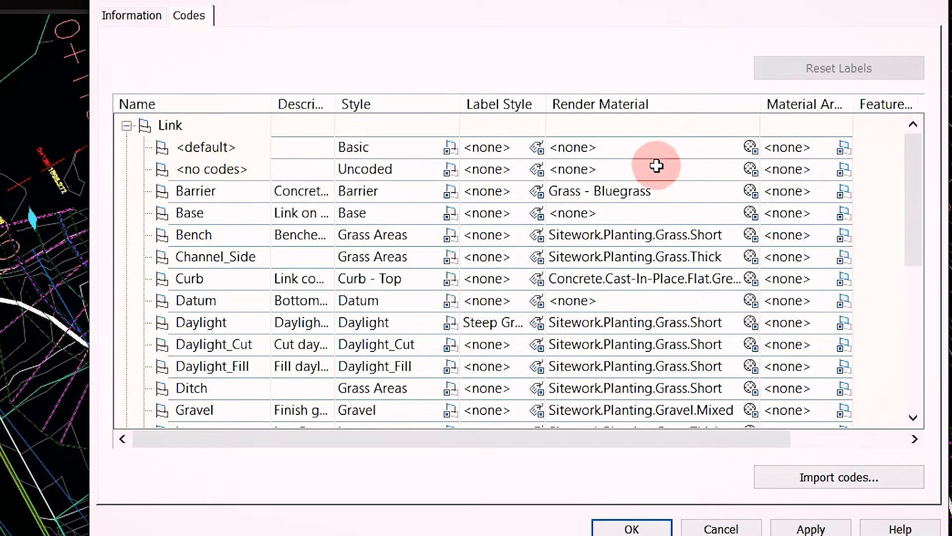
scroll(281, 309, "down", 1)
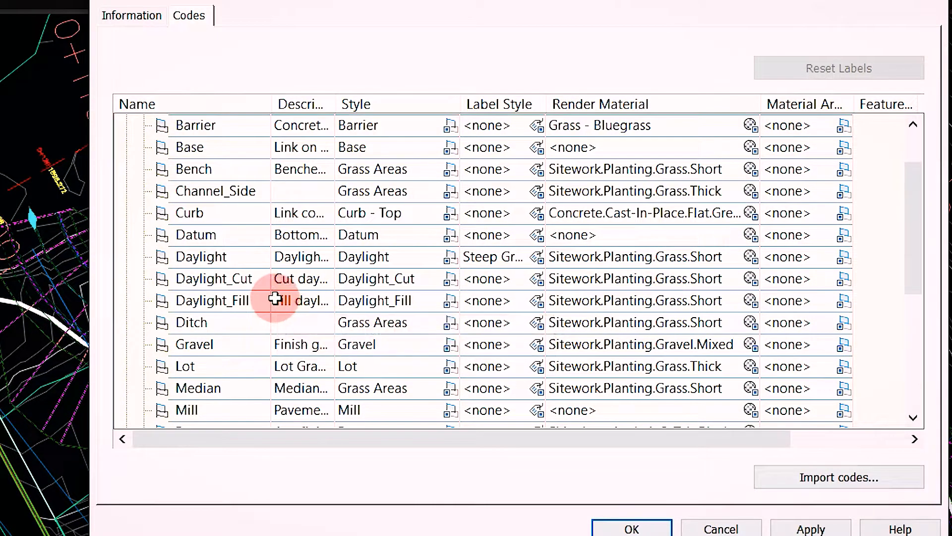
scroll(275, 312, "down", 2)
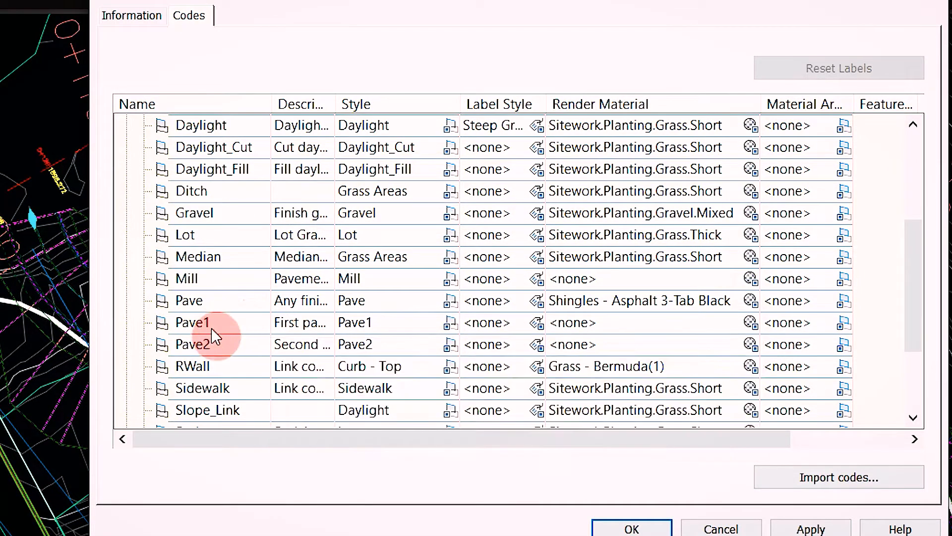
left_click(750, 301)
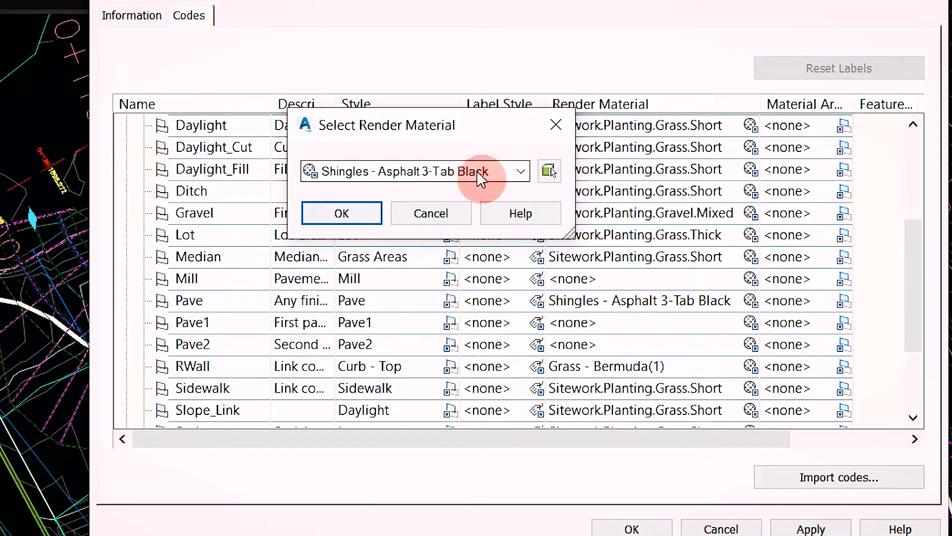
left_click(509, 170)
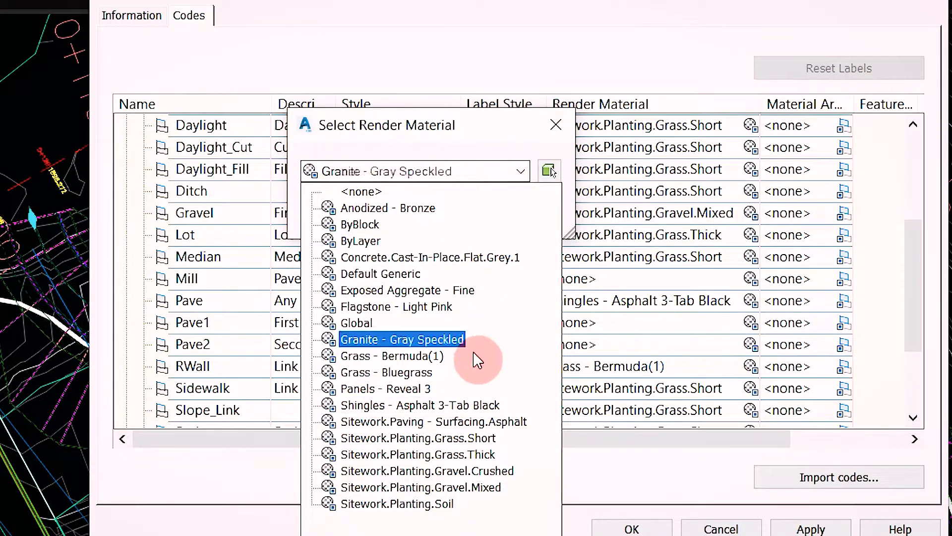
left_click(556, 124)
- Look through the render materials offered for the Daylight link code and close the selection without choosing one
scroll(476, 228, "up", 3)
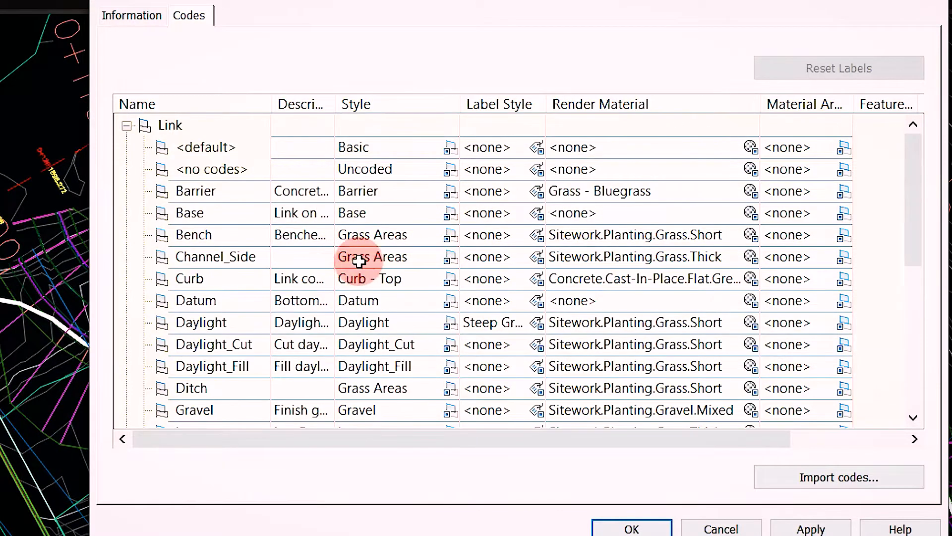
scroll(347, 258, "down", 1)
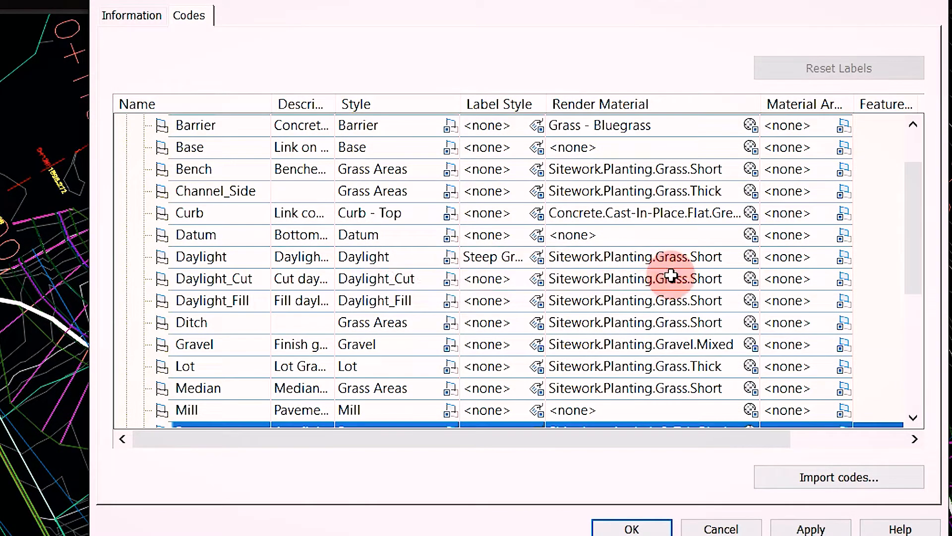
left_click(750, 257)
left_click(483, 178)
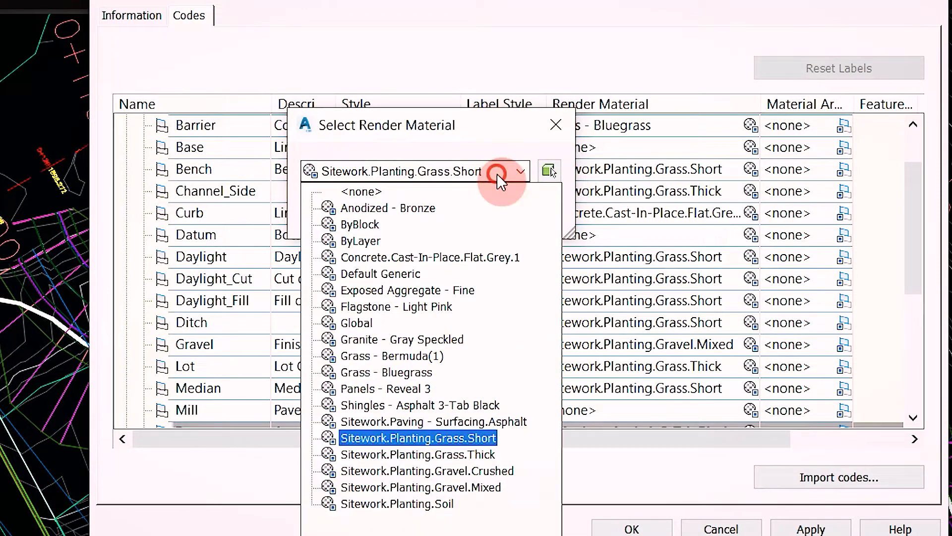
left_click(479, 461)
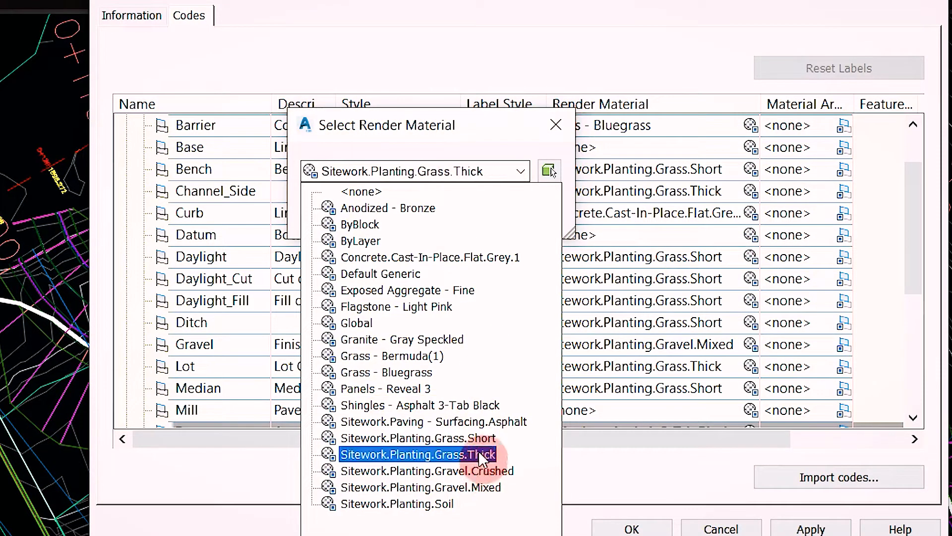
left_click(480, 438)
left_click(408, 307)
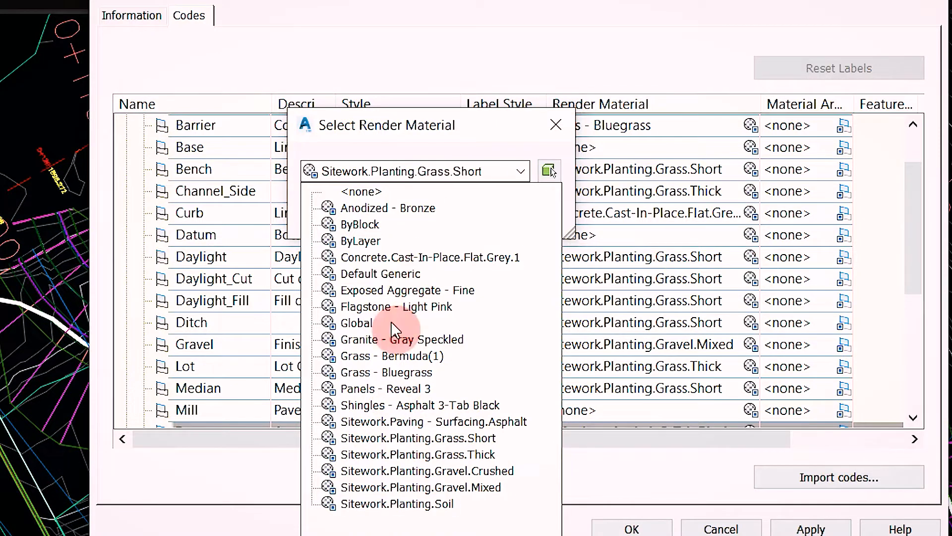
left_click(417, 194)
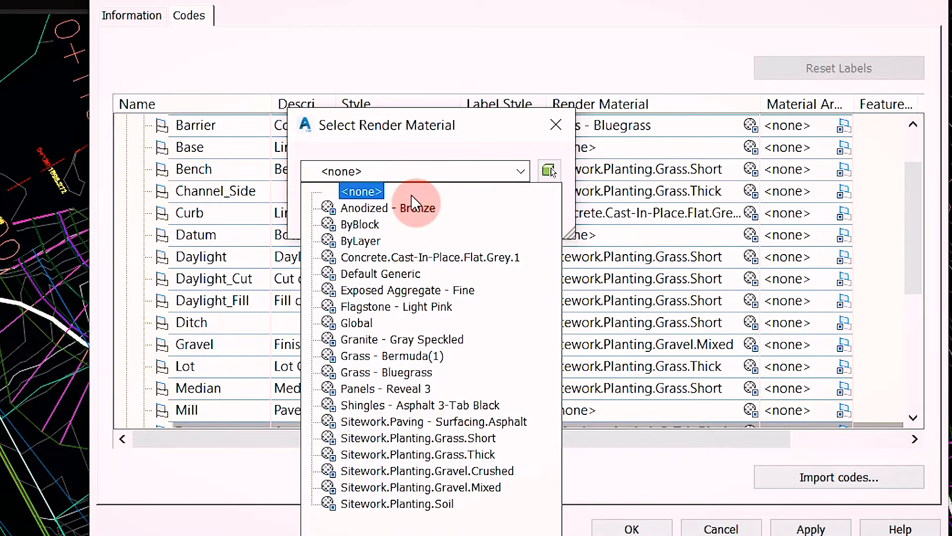
left_click(416, 134)
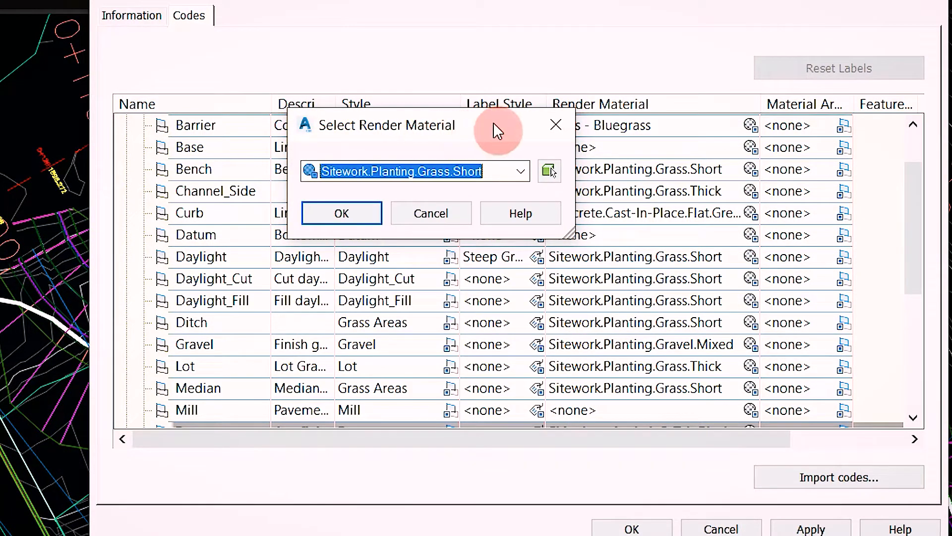
left_click(554, 125)
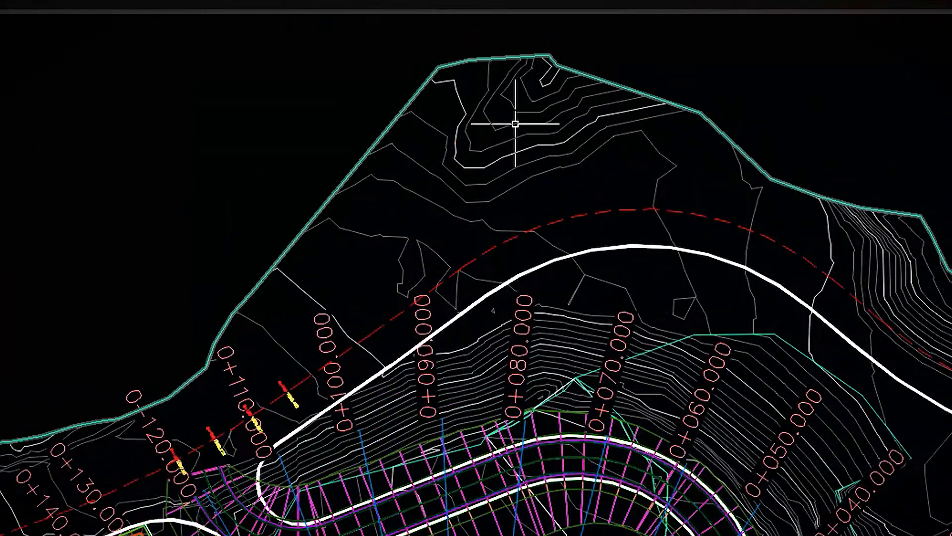
- Open the surface's properties, look through its render material options, and cancel
right_click(513, 129)
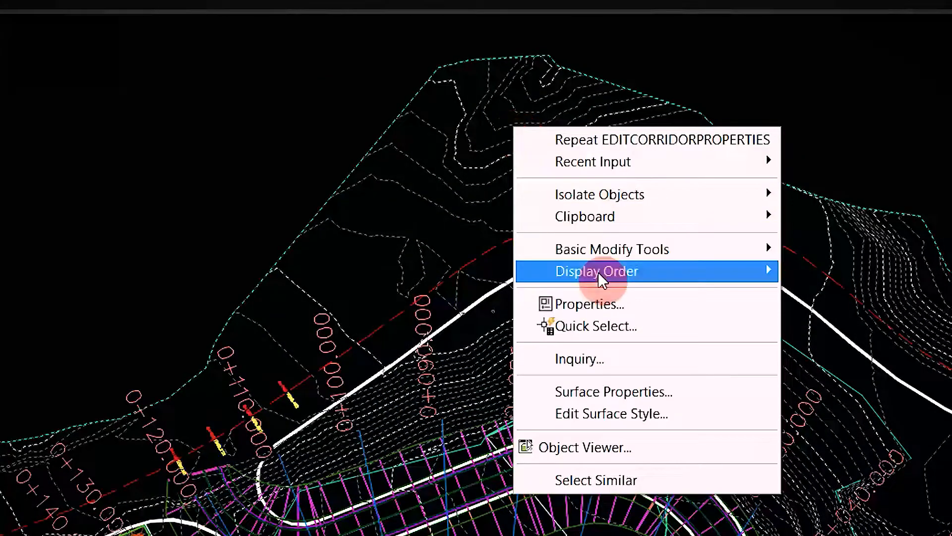
left_click(659, 393)
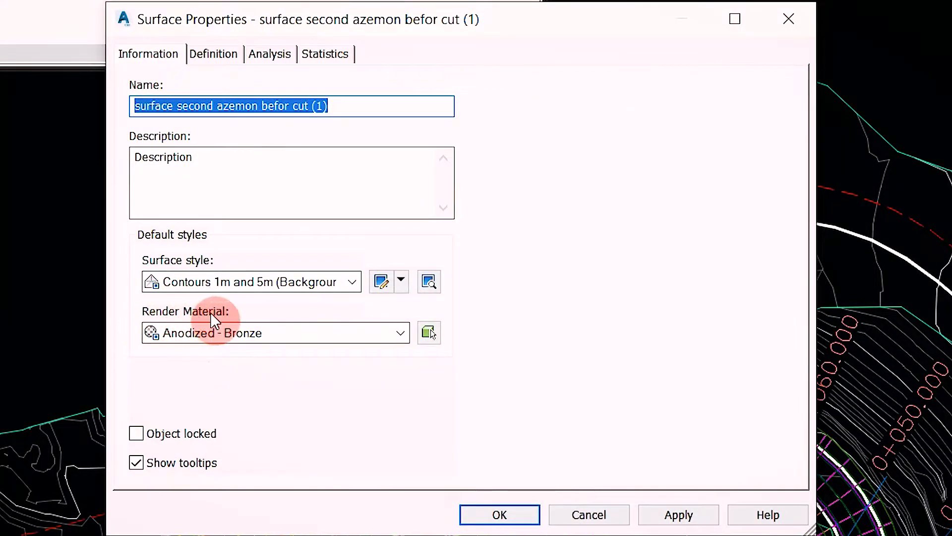
left_click(397, 333)
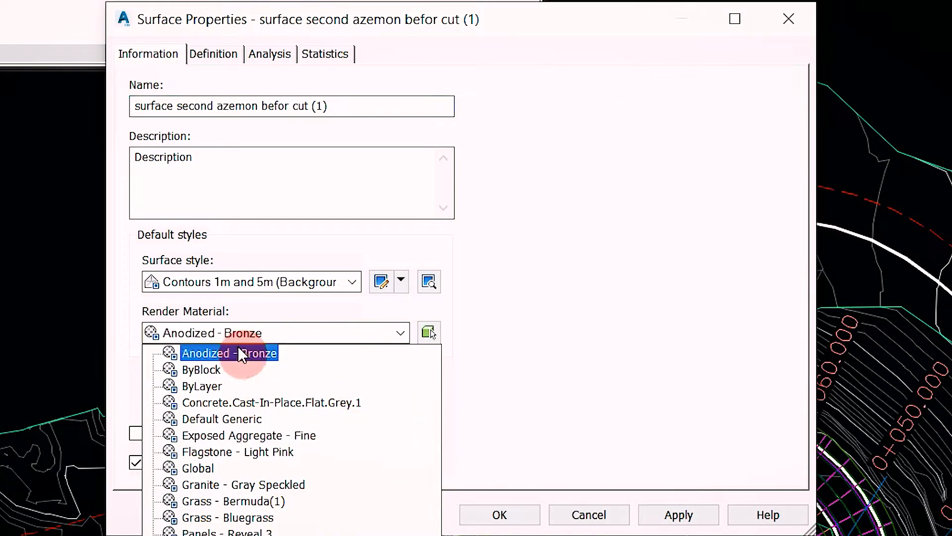
left_click(531, 386)
left_click(596, 516)
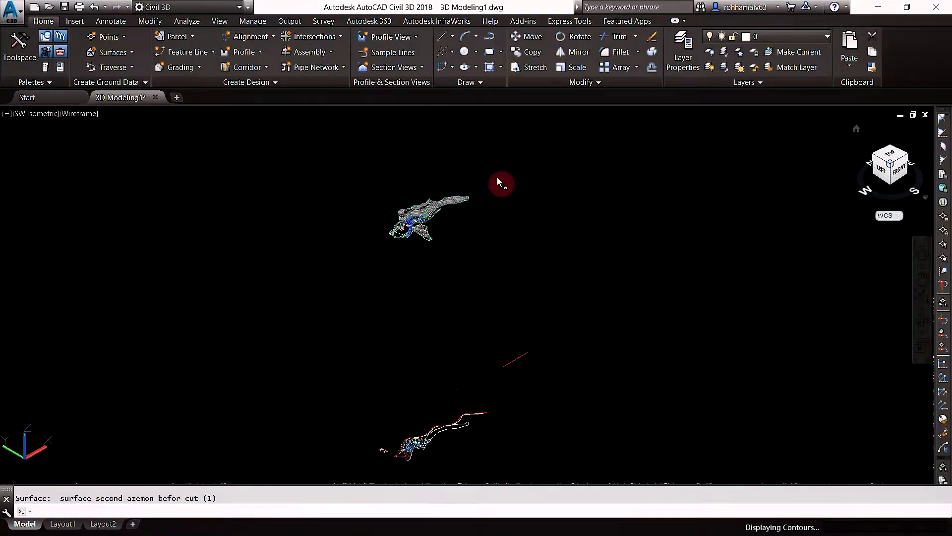
- Set the visual style of the isometric model view to Realistic
scroll(411, 206, "up", 4)
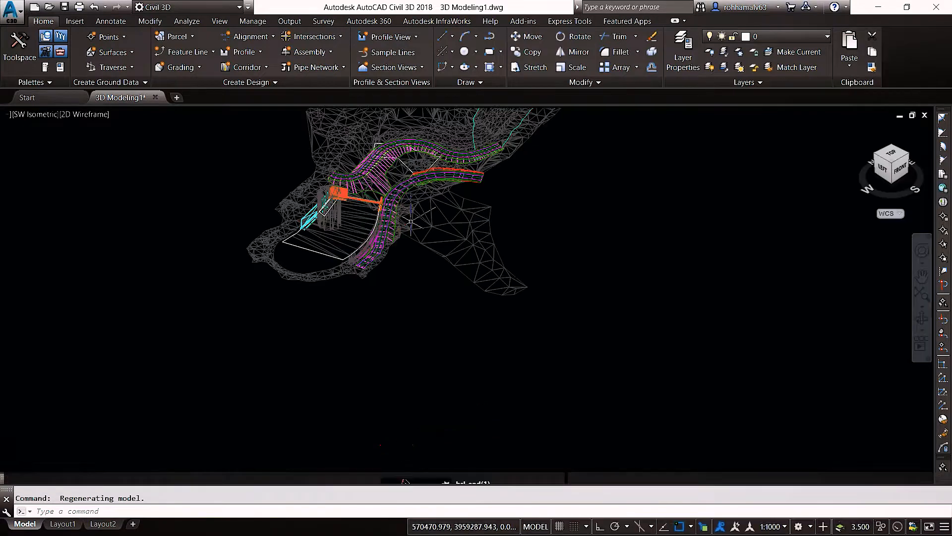
middle_click_drag(415, 207, 504, 352)
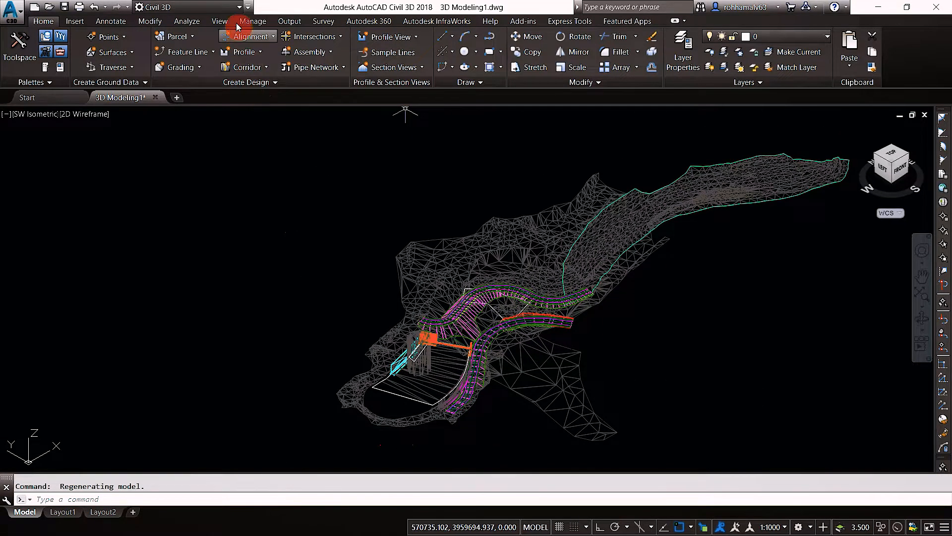
left_click(221, 22)
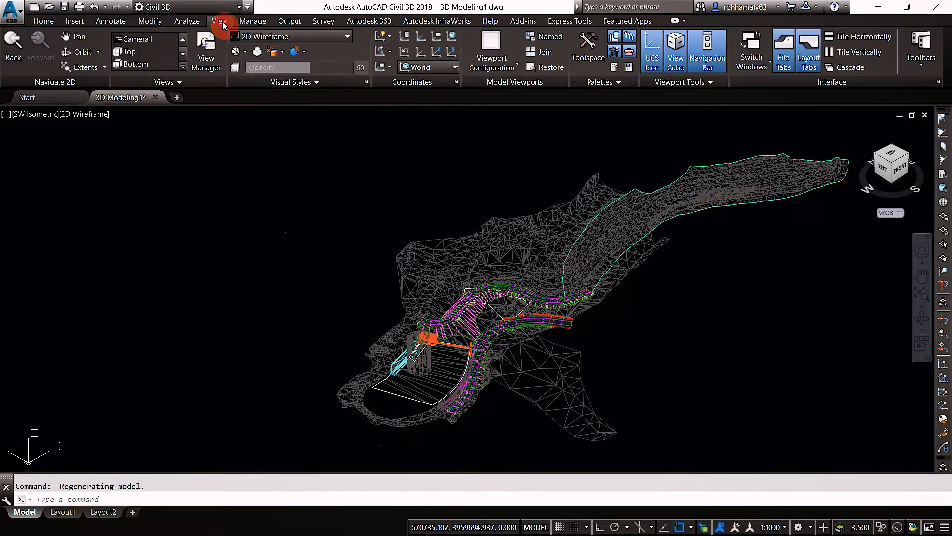
left_click(324, 37)
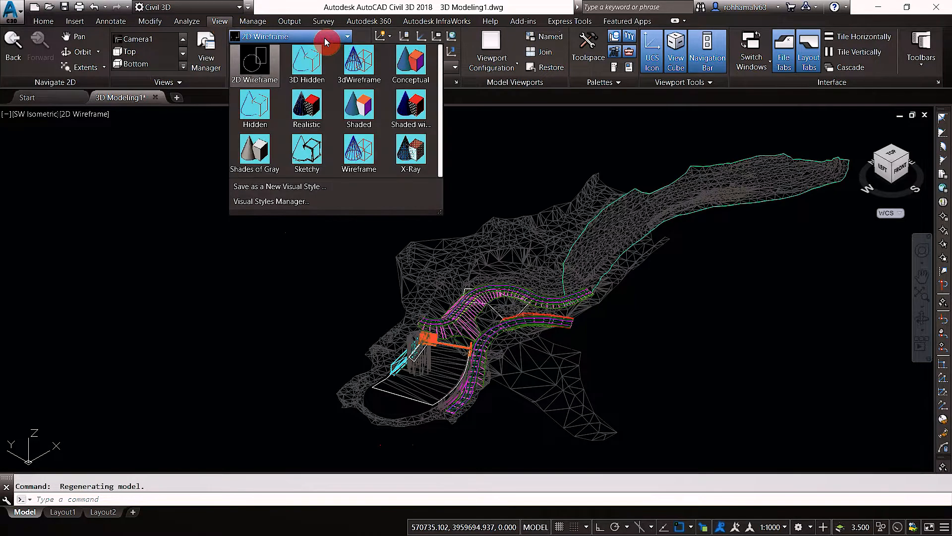
left_click(305, 110)
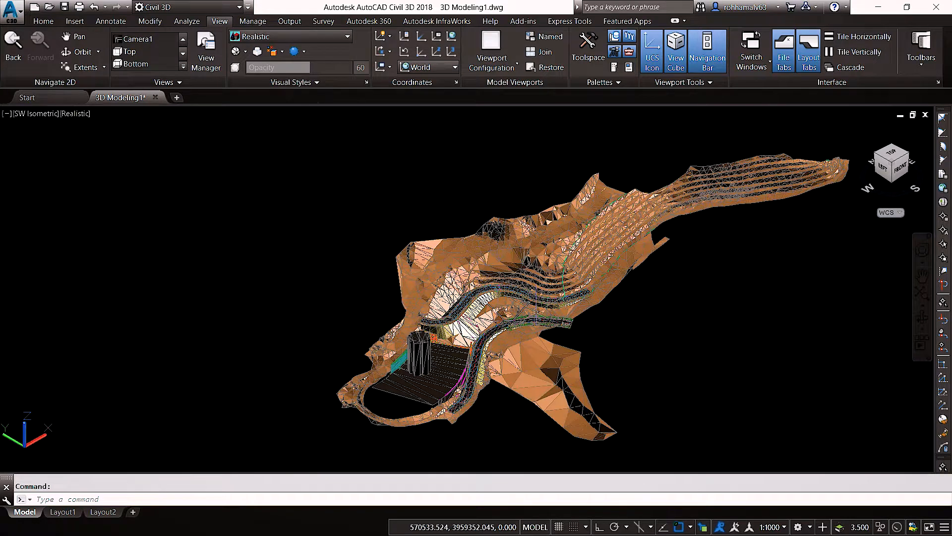
- Open the Materials Browser with the RMAT command
middle_click_drag(536, 312, 542, 201)
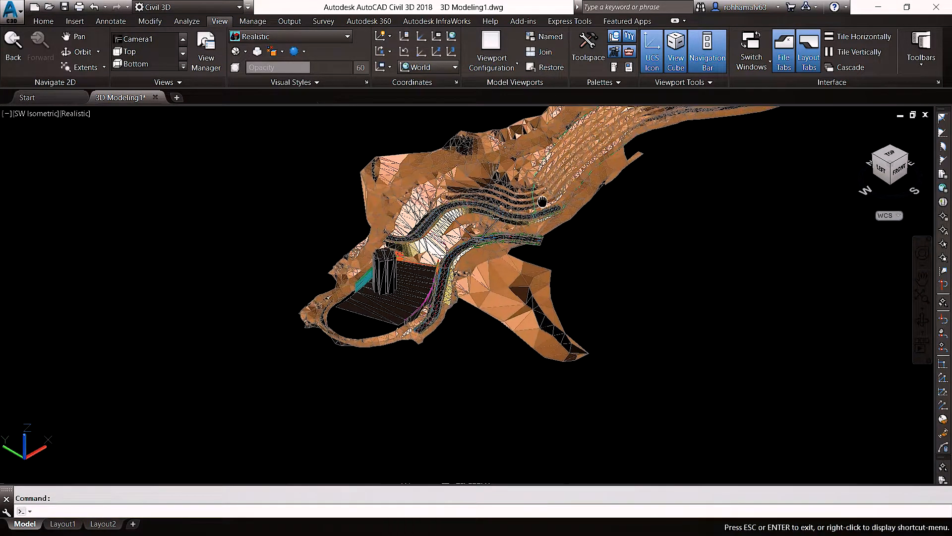
key("Escape")
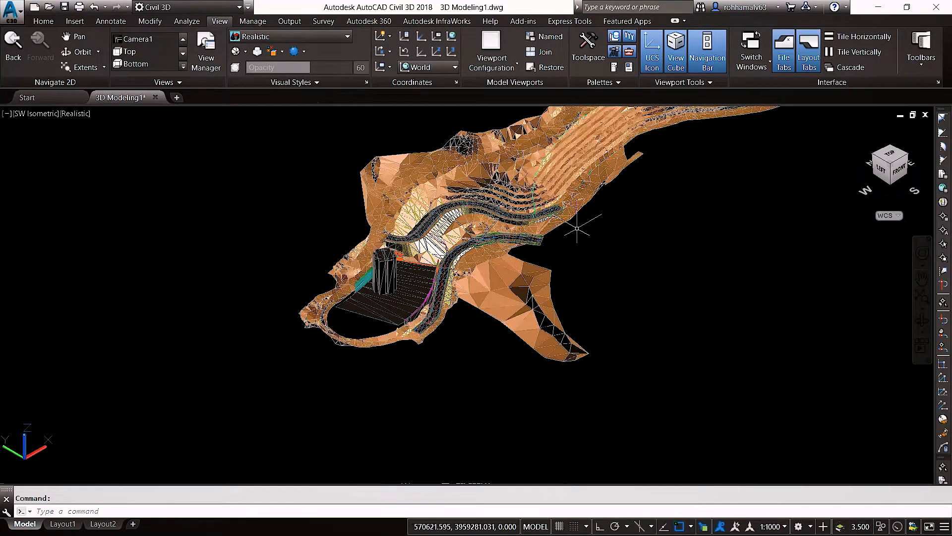
middle_click_drag(610, 221, 576, 234, "shift")
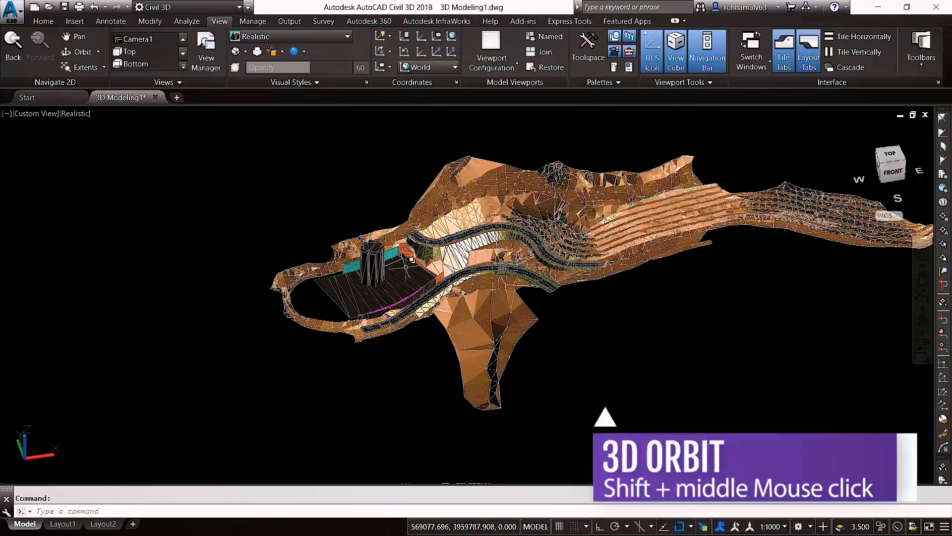
scroll(406, 267, "up", 4)
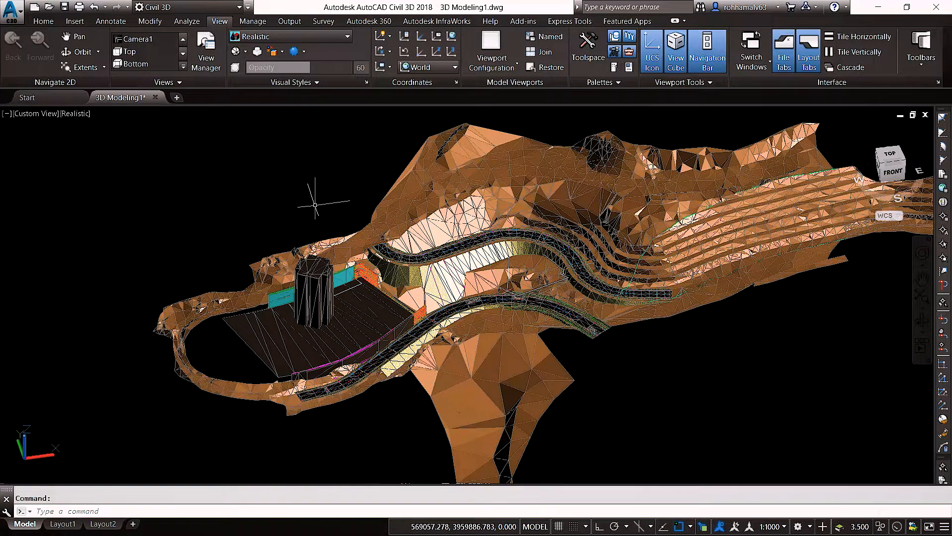
type("RMAt")
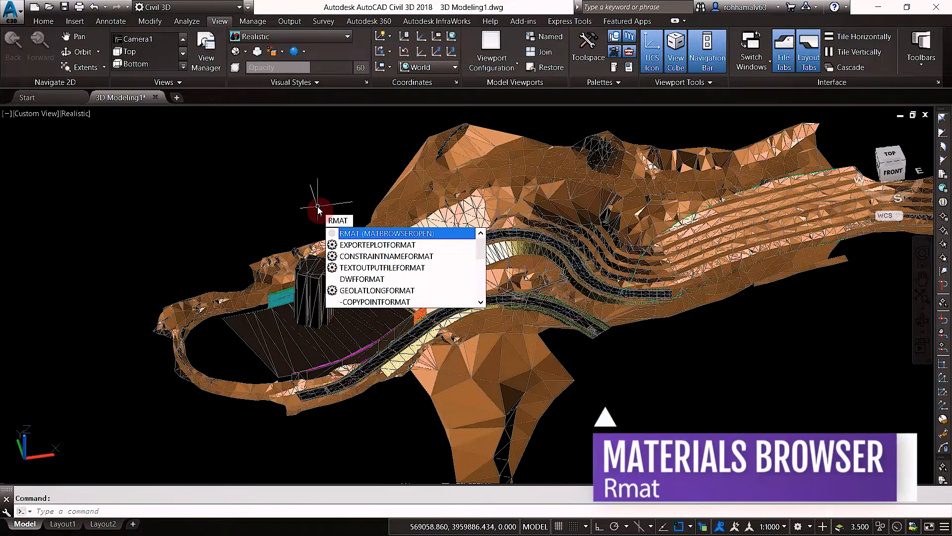
key("Return")
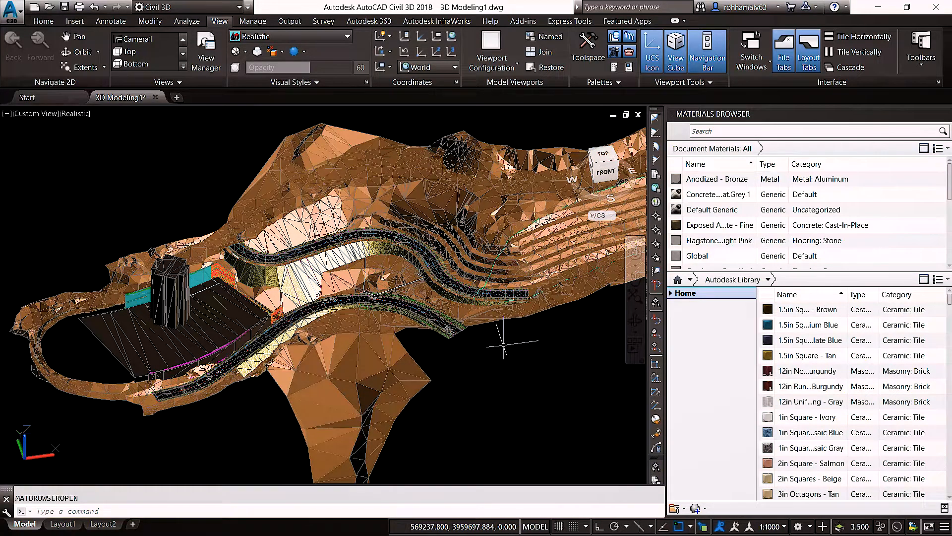
- Switch both the Document Materials and the Autodesk Library lists to Thumbnail View
mouse_move(503, 347)
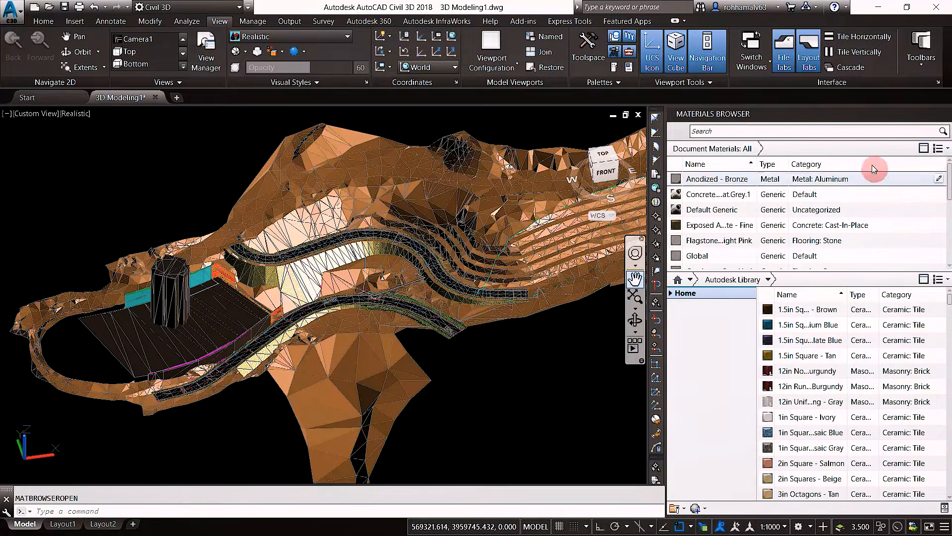
left_click(941, 149)
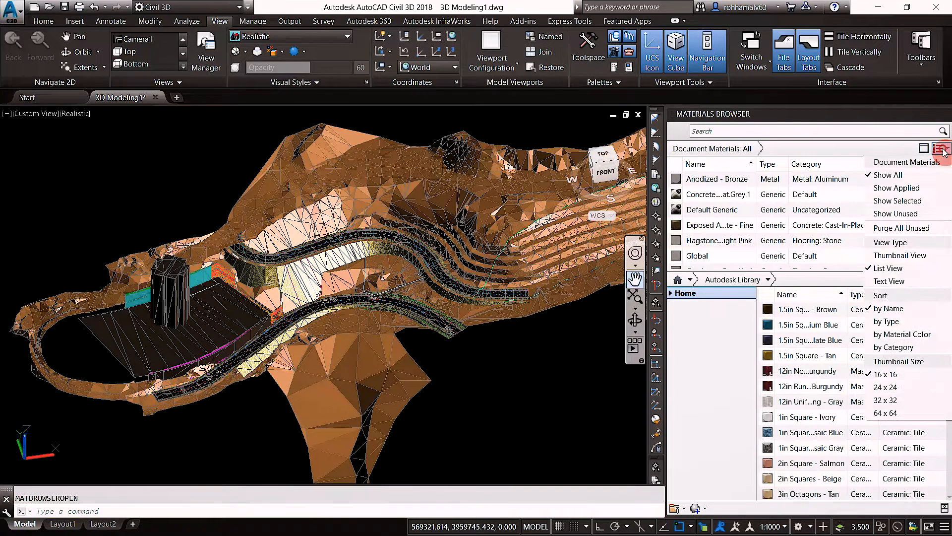
left_click(935, 261)
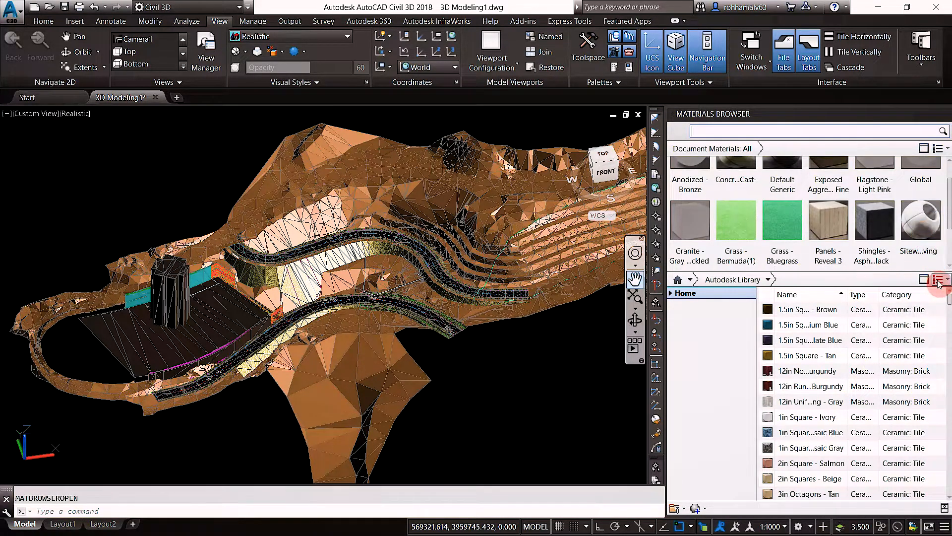
left_click(941, 279)
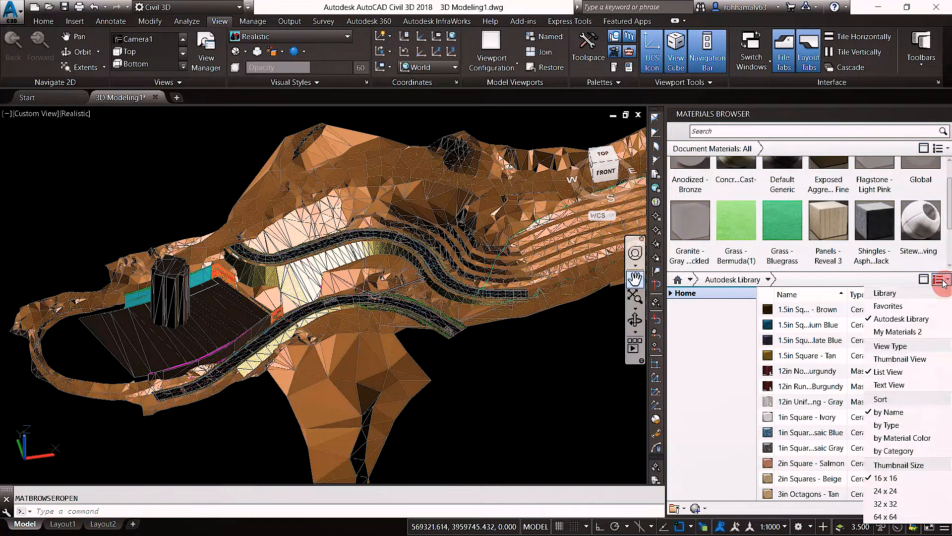
left_click(910, 360)
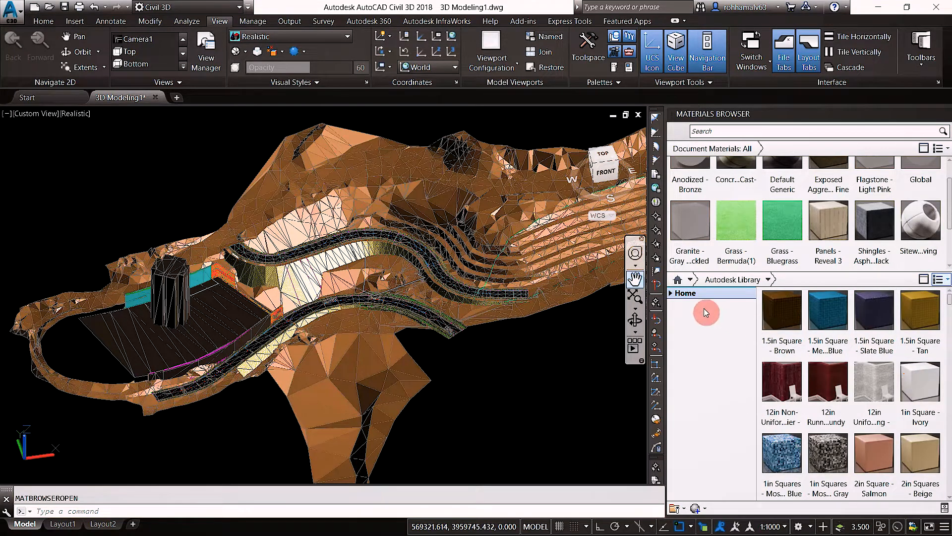
- Expand the Autodesk Library categories and look through the Stone materials, including the Granite and Marble subcategories
left_click(672, 294)
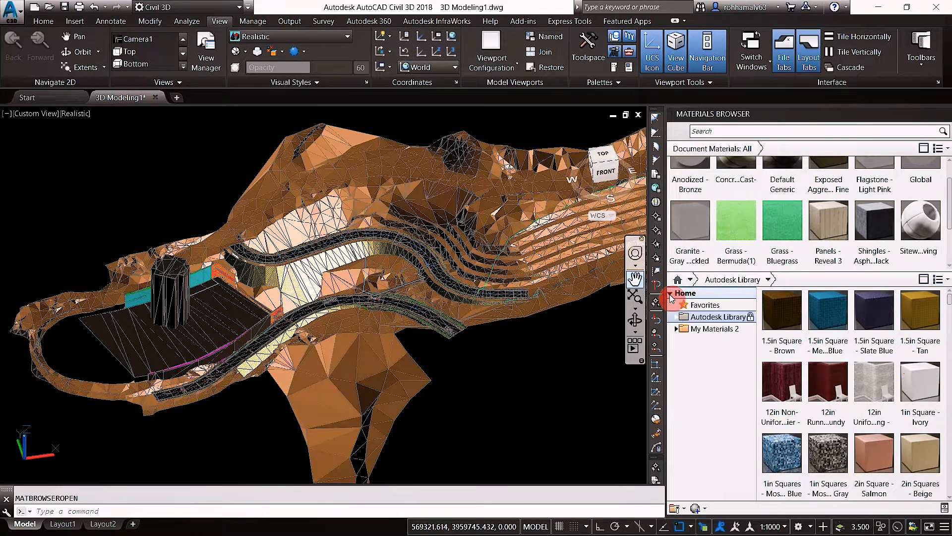
left_click(676, 317)
left_click(695, 341)
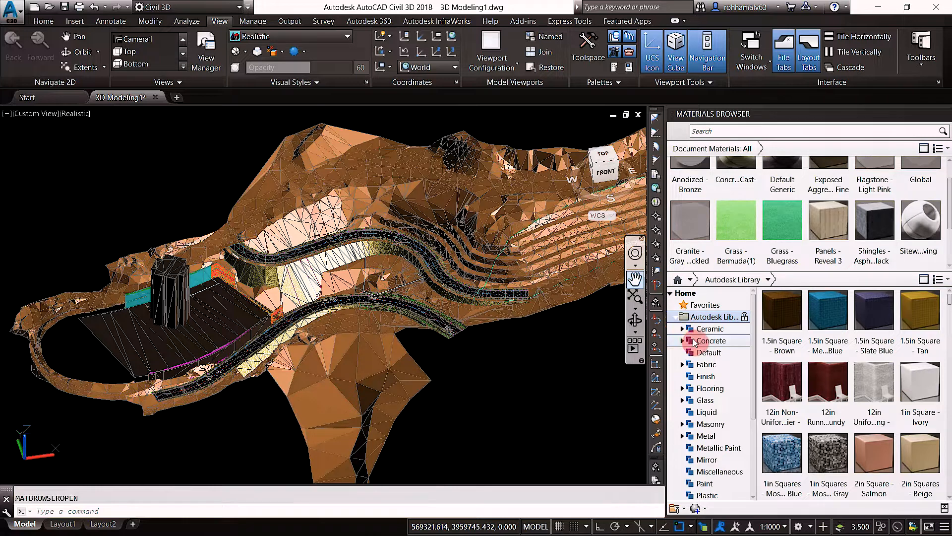
scroll(701, 352, "down", 4)
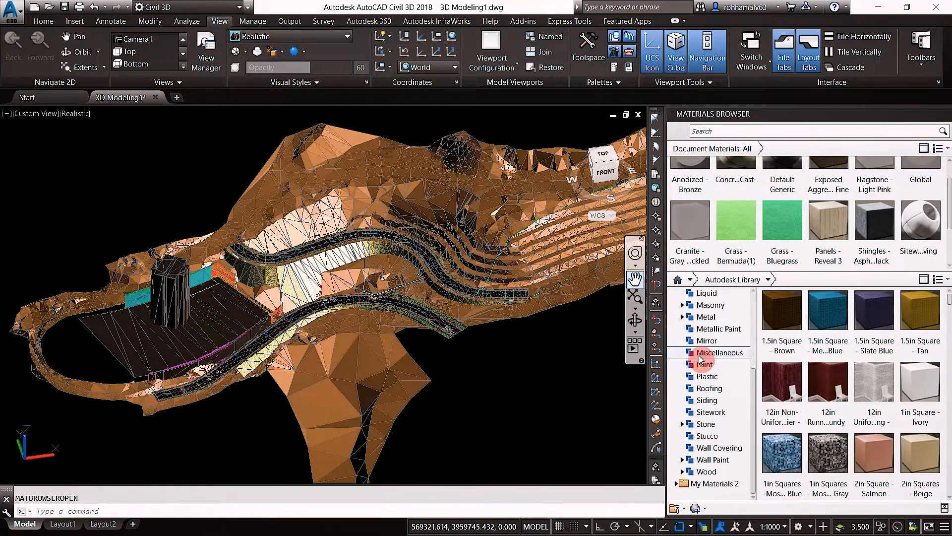
left_click(691, 405)
left_click(705, 424)
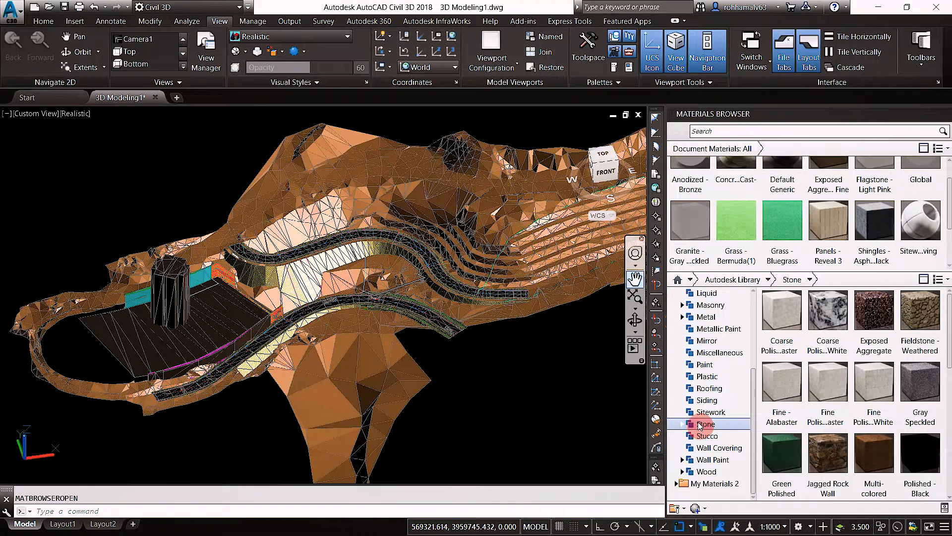
left_click(683, 424)
left_click(687, 434)
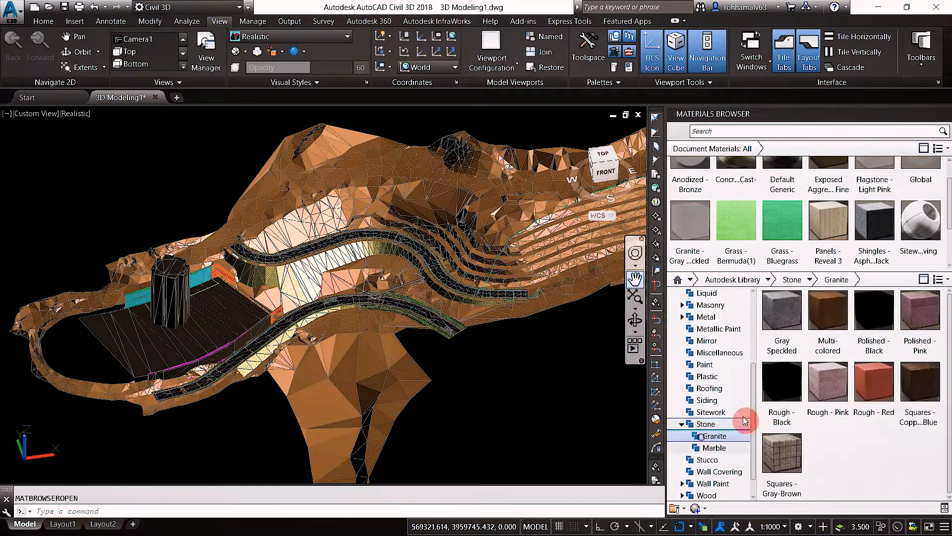
left_click(715, 447)
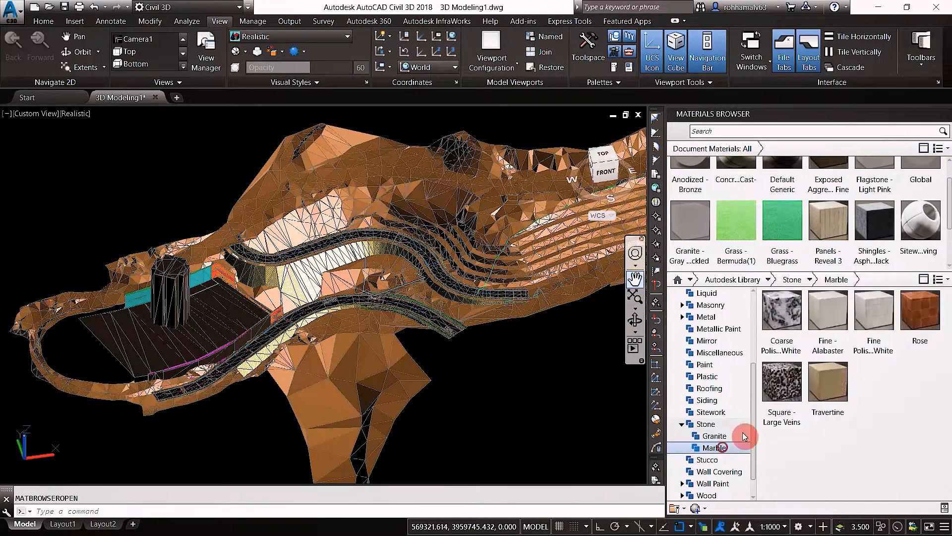
- Expand the Concrete category of the Autodesk Library and look over its materials and the materials already in the document
scroll(715, 397, "up", 5)
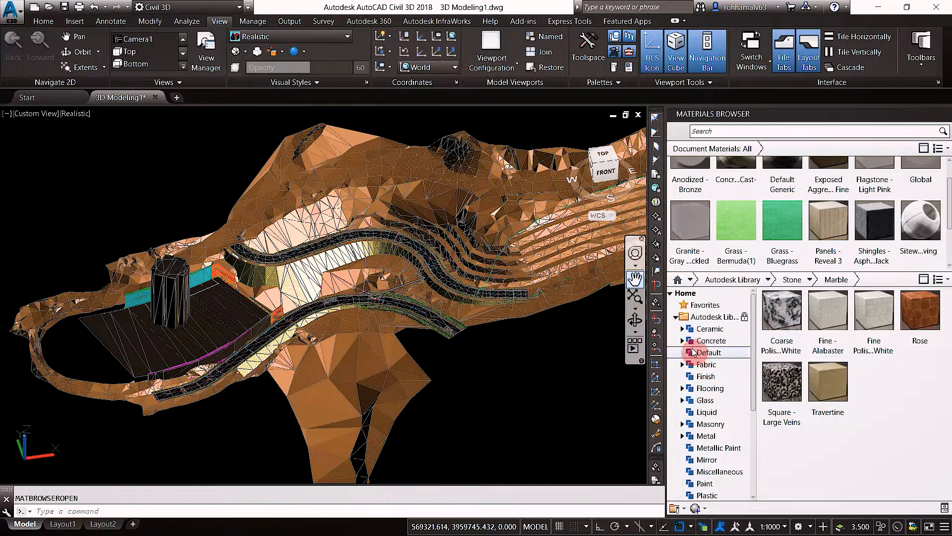
left_click(698, 341)
left_click(682, 340)
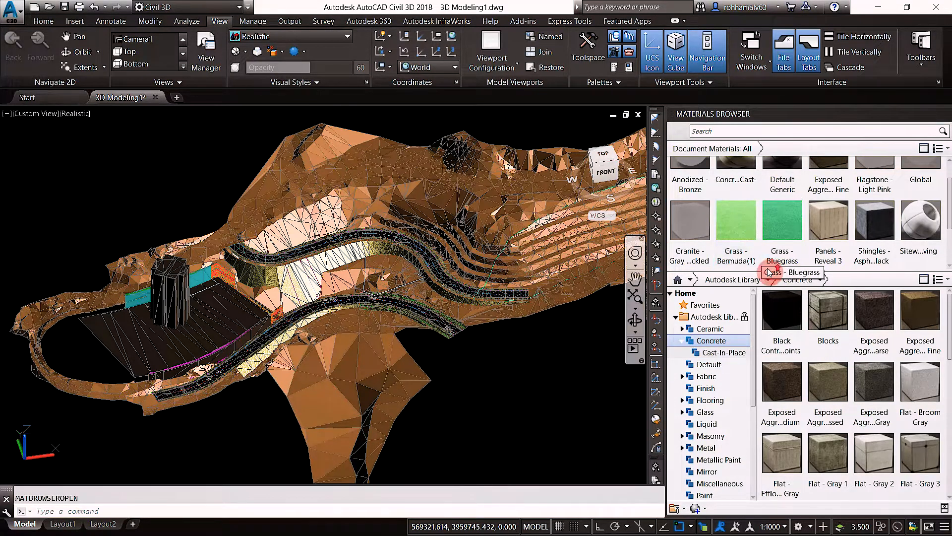
scroll(756, 219, "up", 1)
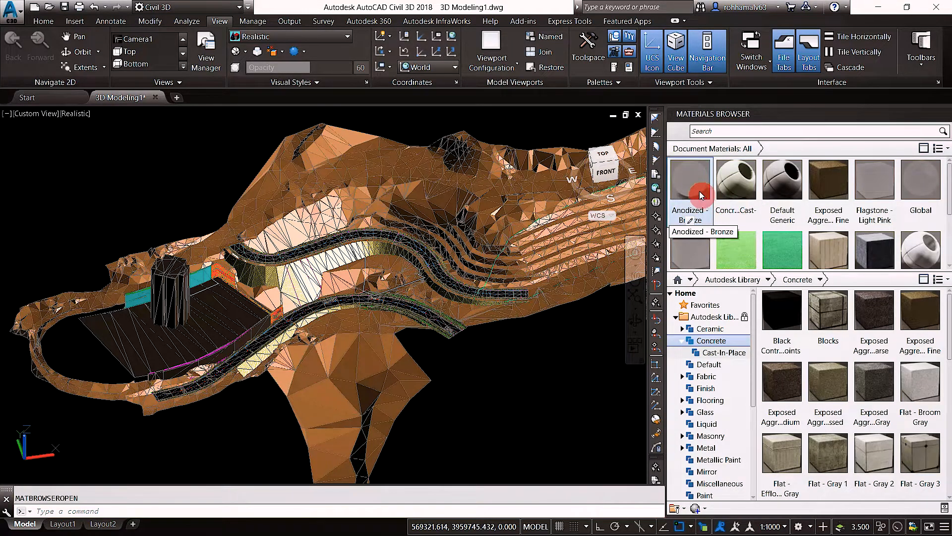
scroll(724, 212, "down", 1)
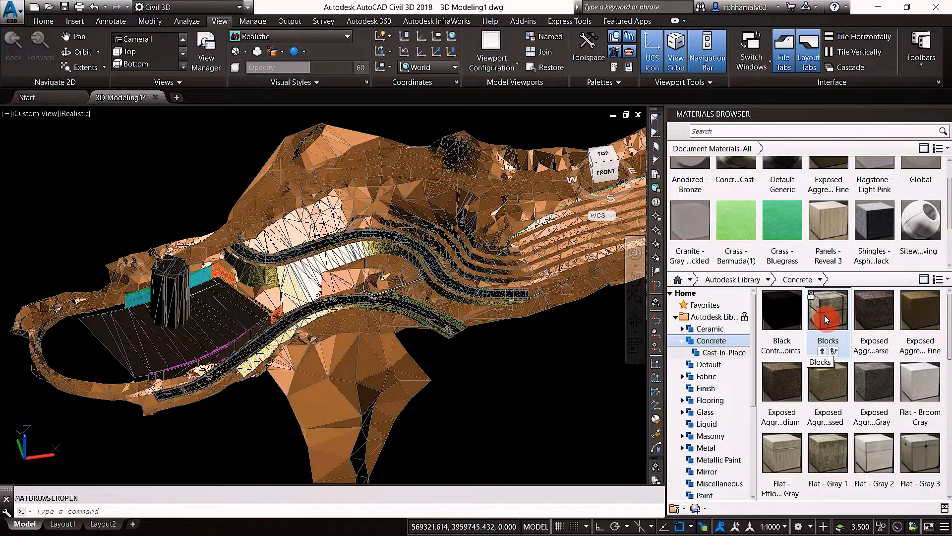
- Add the Concrete category's Blocks material to the document for editing and apply it to the terrain surface
left_click(835, 352)
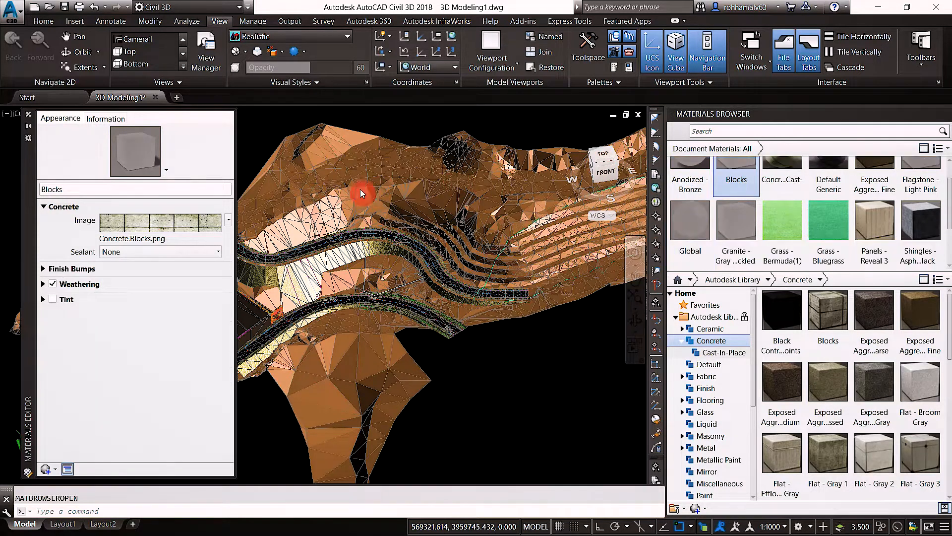
scroll(722, 219, "up", 1)
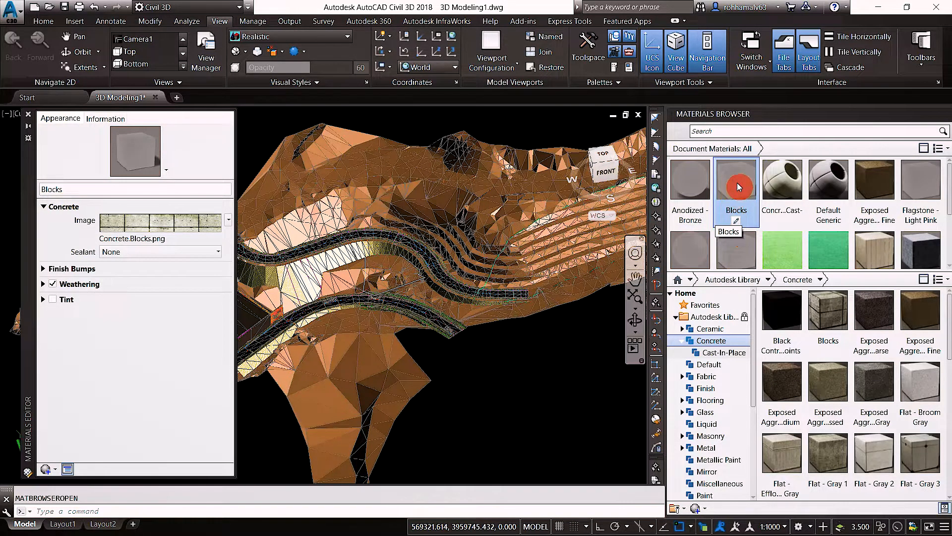
left_click_drag(737, 187, 390, 171)
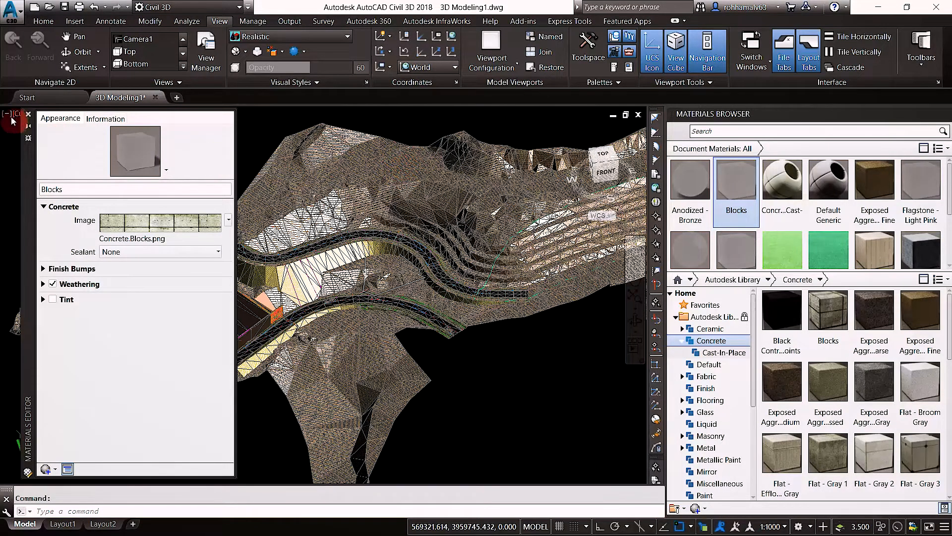
- Close the Materials Editor and apply the Anodized - Bronze document material to the terrain surface
left_click(28, 117)
left_click_drag(689, 188, 448, 184)
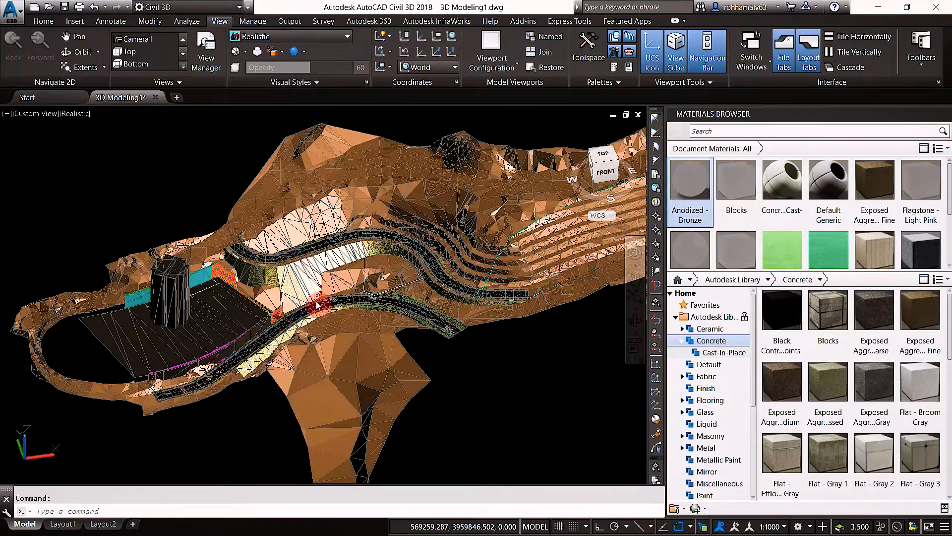
middle_click_drag(317, 305, 446, 295)
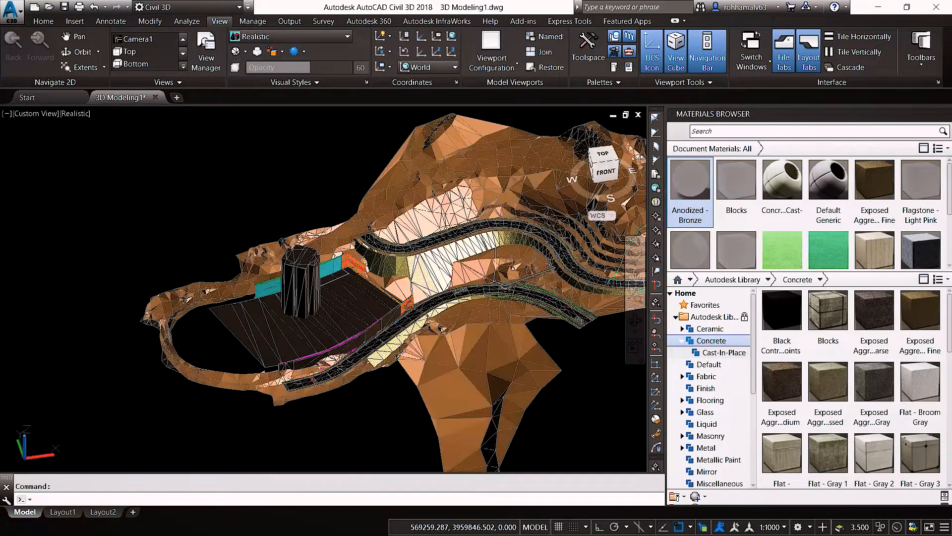
- Create a new generic material in the document
left_click(802, 314)
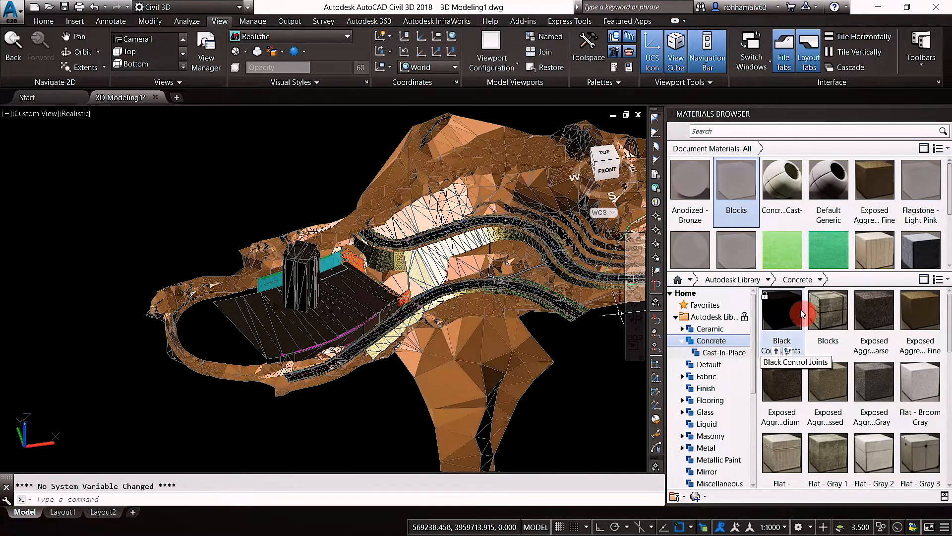
mouse_move(802, 314)
left_mouse_down()
mouse_move(781, 257)
mouse_move(797, 256)
mouse_move(818, 293)
mouse_move(781, 295)
mouse_move(801, 260)
left_mouse_up()
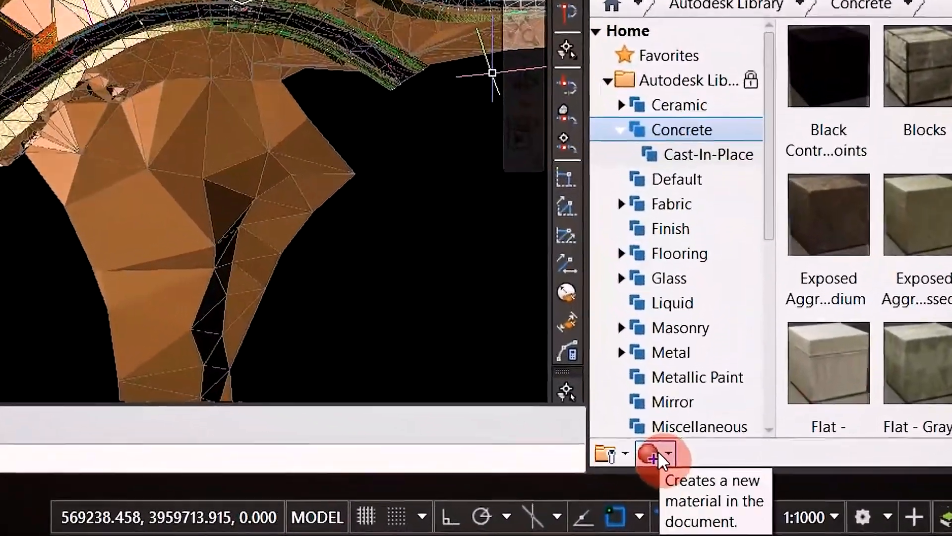
left_click(682, 479)
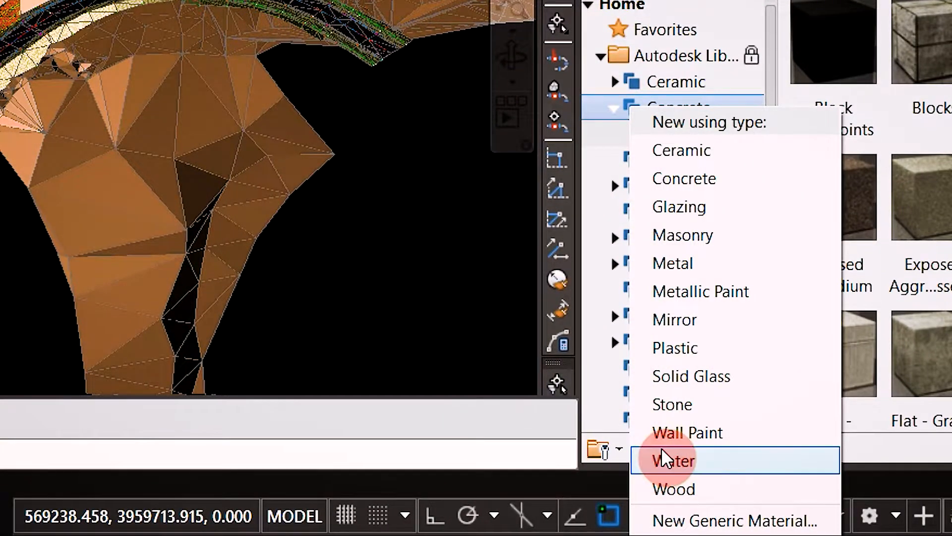
left_click(801, 529)
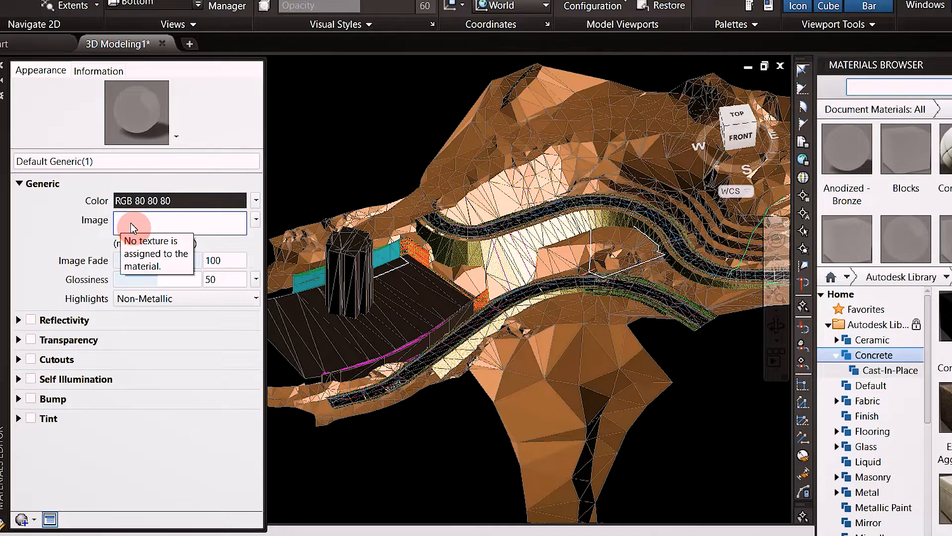
- Preview Appartement.jpg from the Favorites folder and assign it as the new generic material's image
left_click(133, 227)
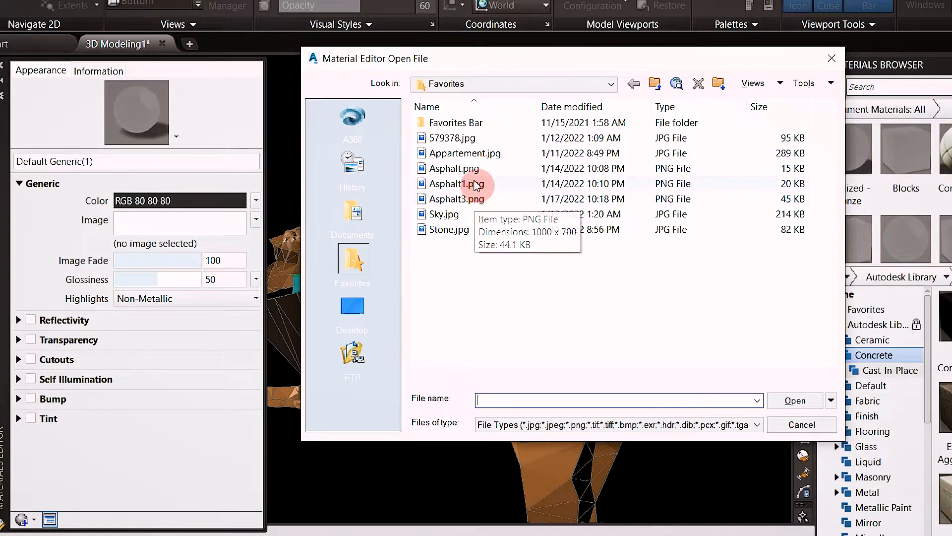
left_click(477, 156)
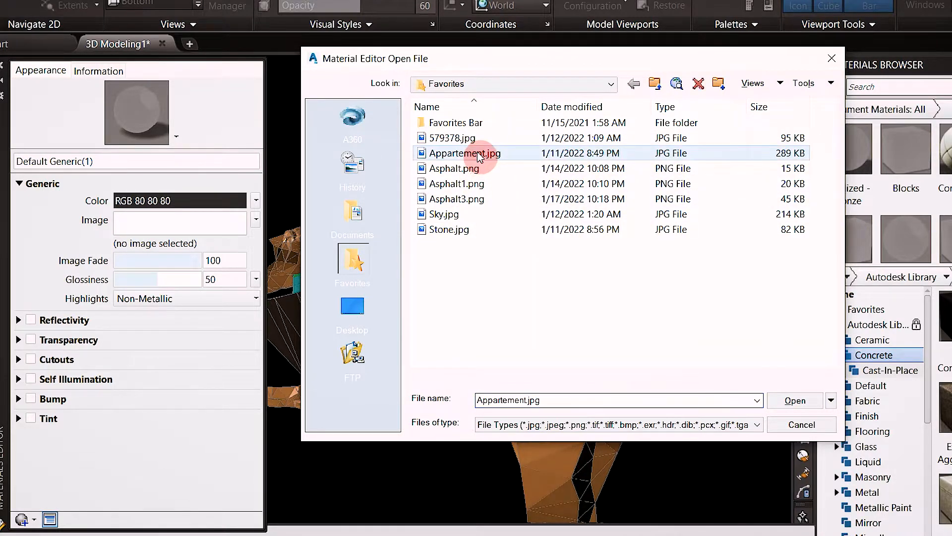
right_click(478, 151)
left_click(524, 2)
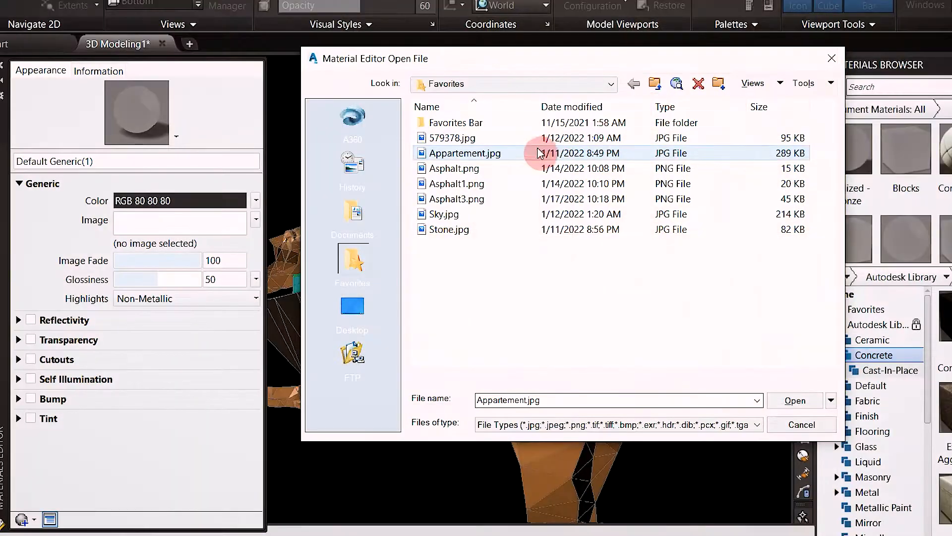
left_click(477, 154)
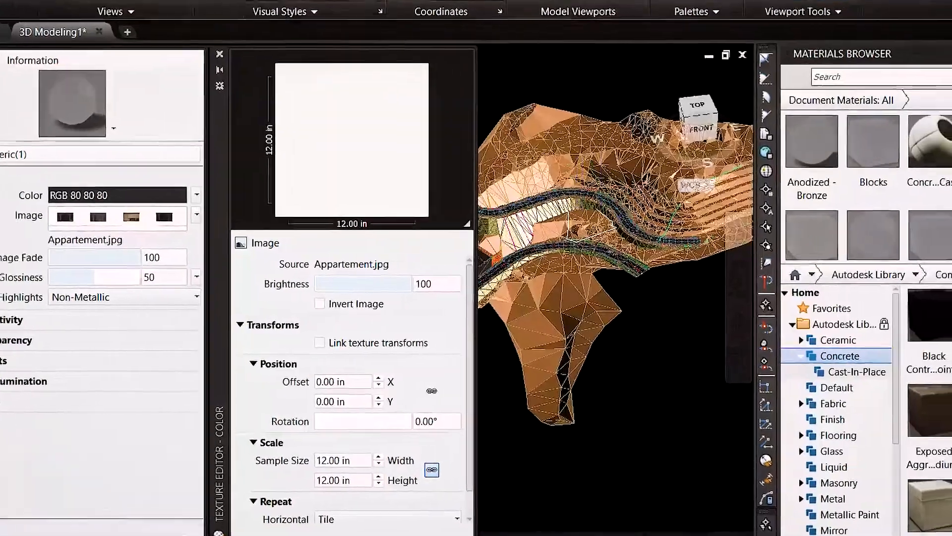
- Rename the Default Generic(1) material to Appartement
middle_click_drag(595, 199, 705, 216)
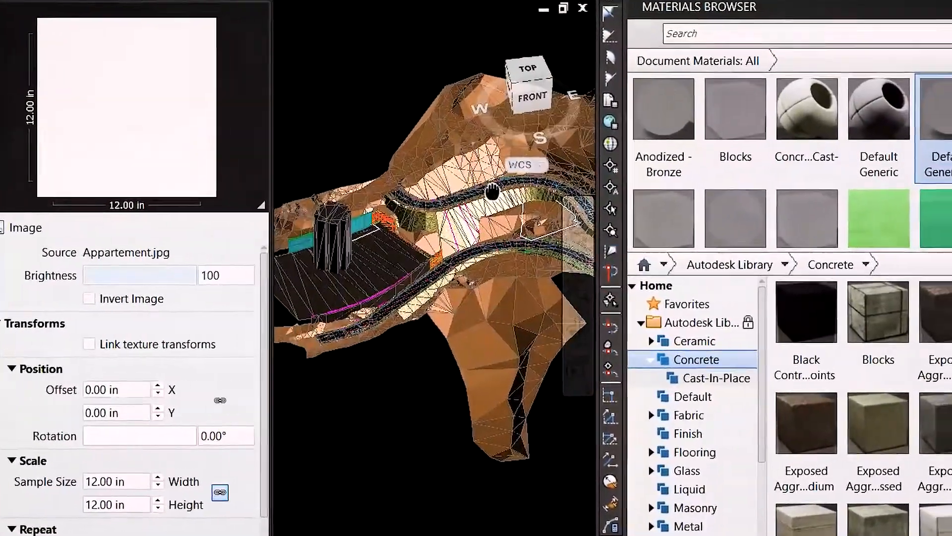
middle_click_drag(492, 191, 584, 191)
scroll(440, 226, "up", 4)
left_click(892, 196)
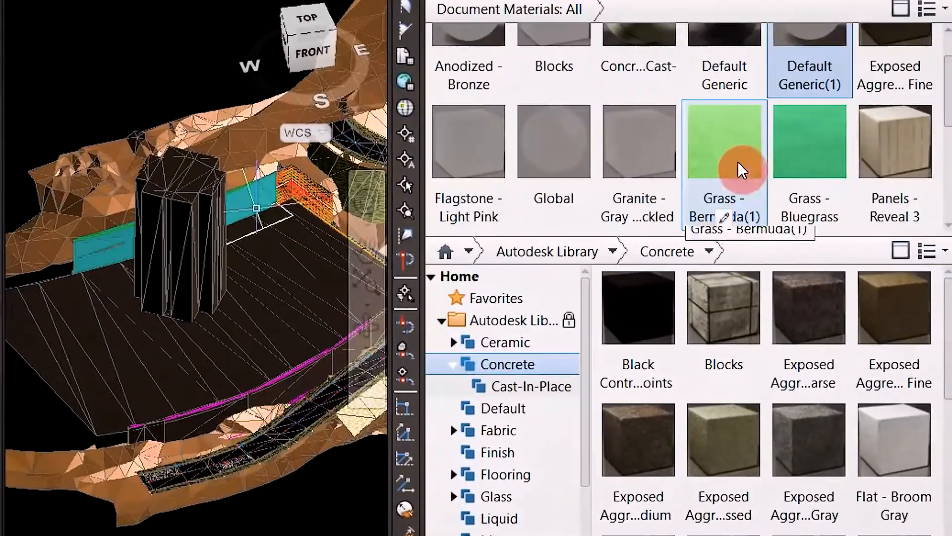
scroll(764, 149, "up", 1)
right_click(794, 87)
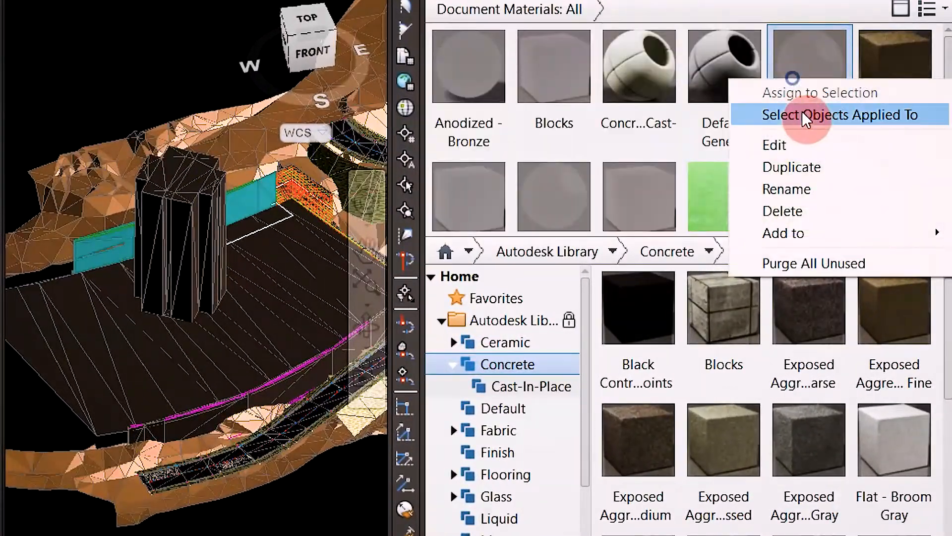
left_click(816, 192)
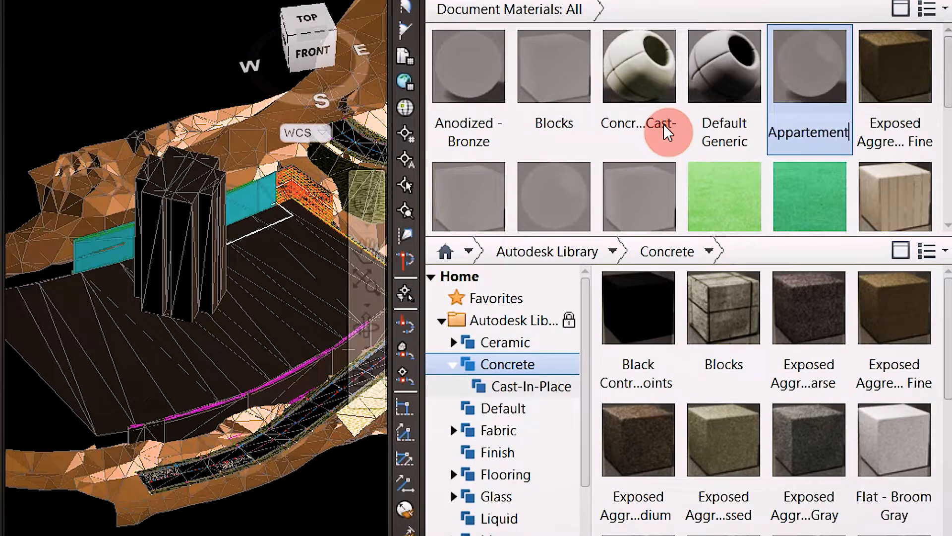
- Apply the Appartement material to the dark tower building standing on the platform
scroll(620, 219, "down", 1)
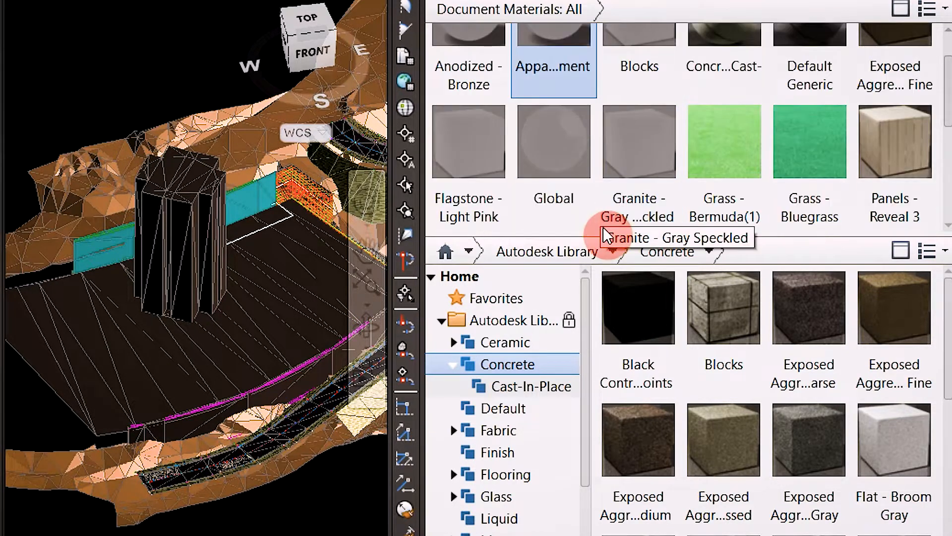
scroll(554, 82, "up", 1)
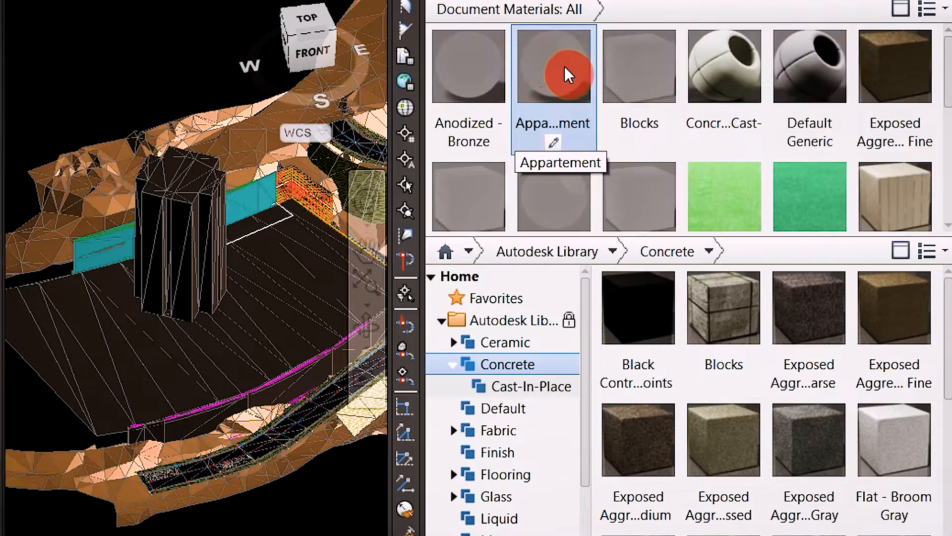
left_click_drag(568, 73, 174, 222)
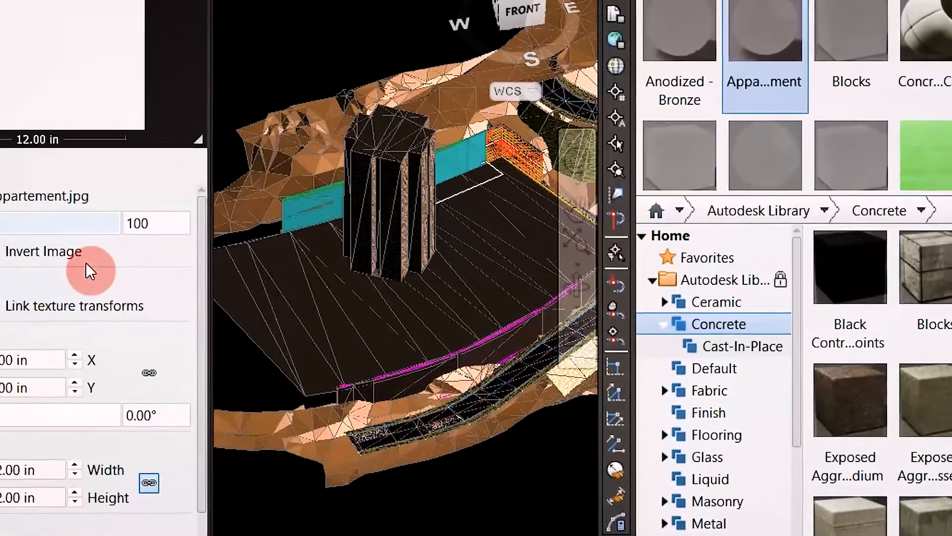
- Set the Appartement texture's linked sample size to 1000 in for width and height
left_click(37, 408)
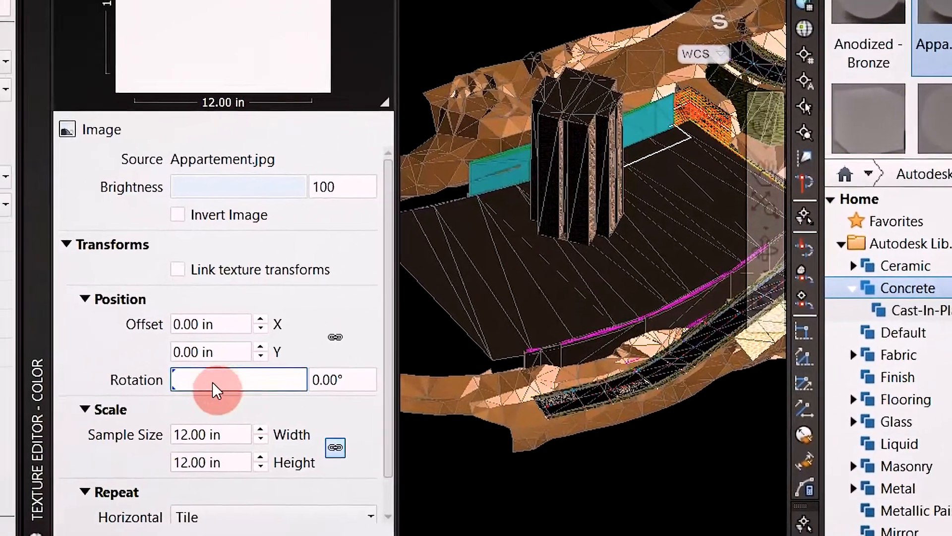
left_click(214, 434)
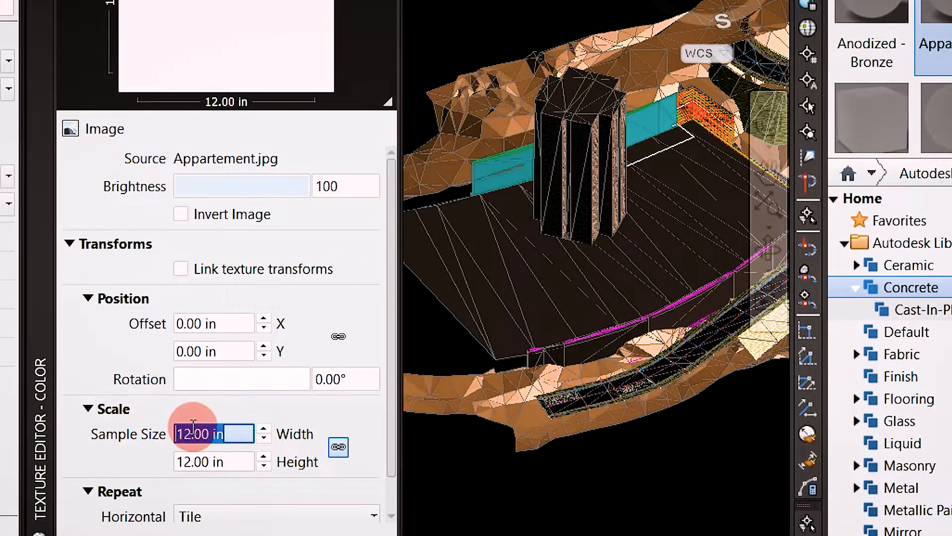
scroll(594, 147, "up", 5)
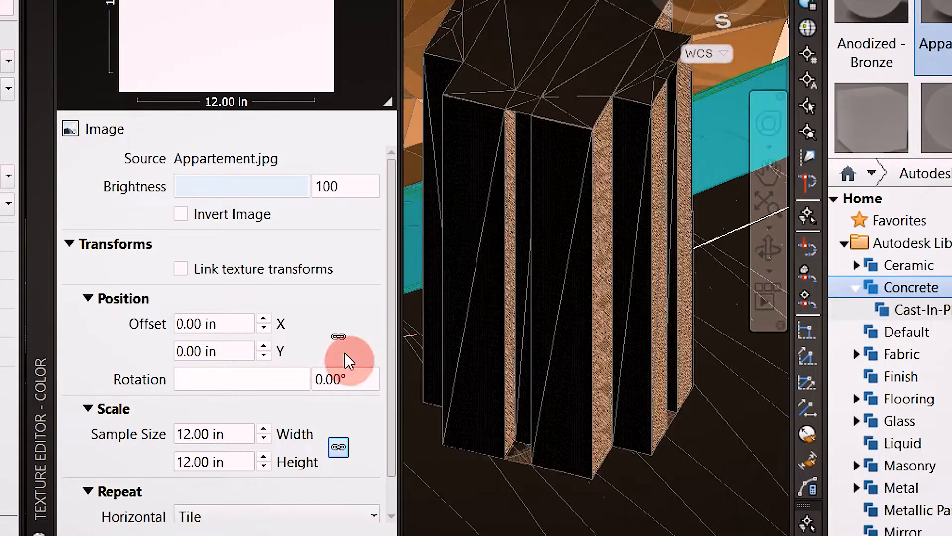
left_click(241, 428)
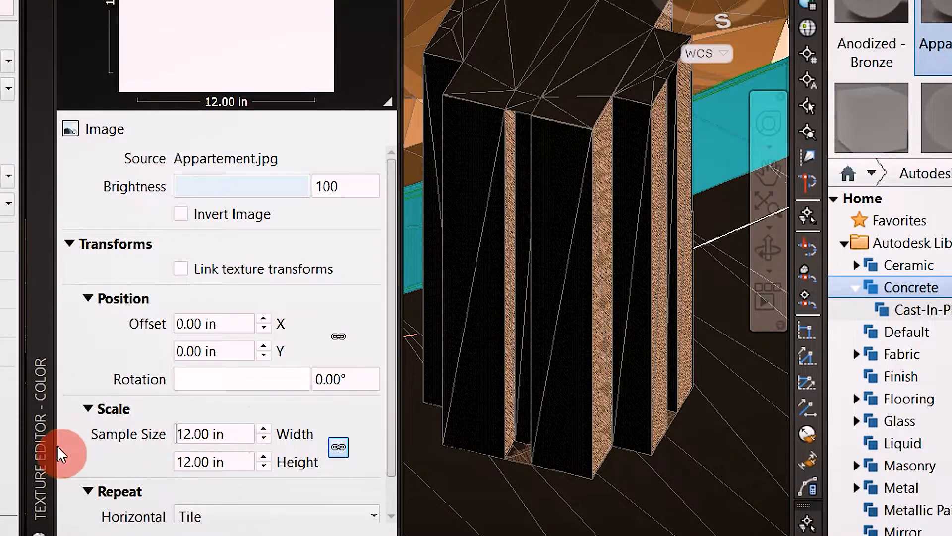
left_click(238, 427)
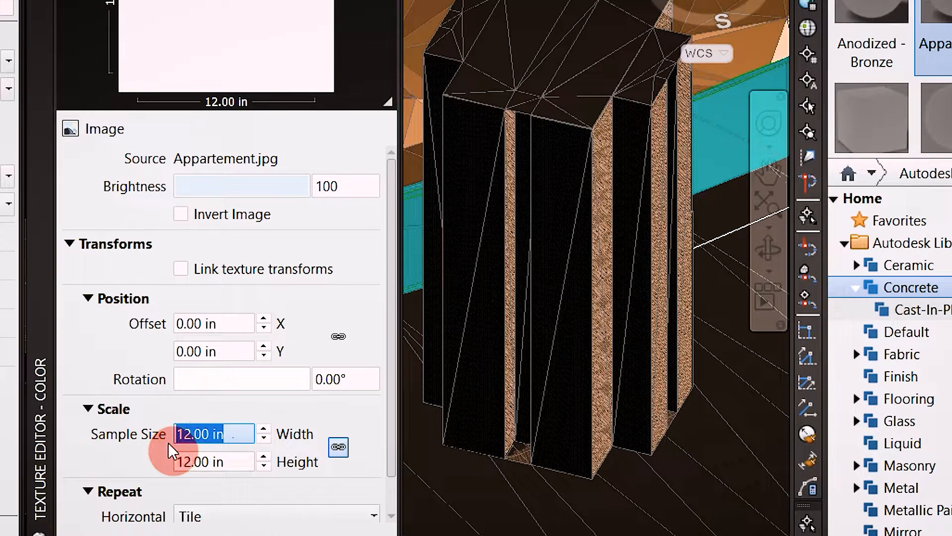
key("Return")
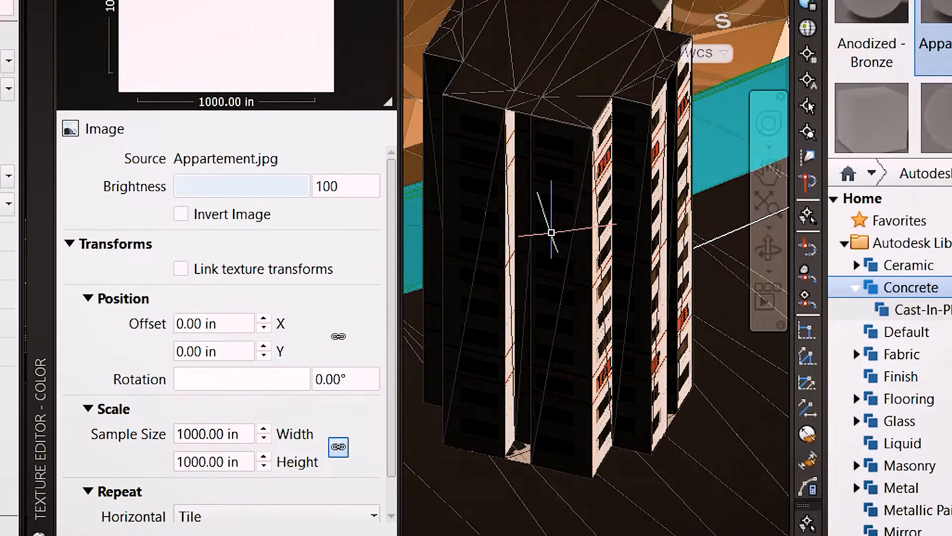
- Create a new generic material and assign Stone.jpg from the Favorites folder as its image
scroll(548, 227, "down", 3)
left_click(395, 251)
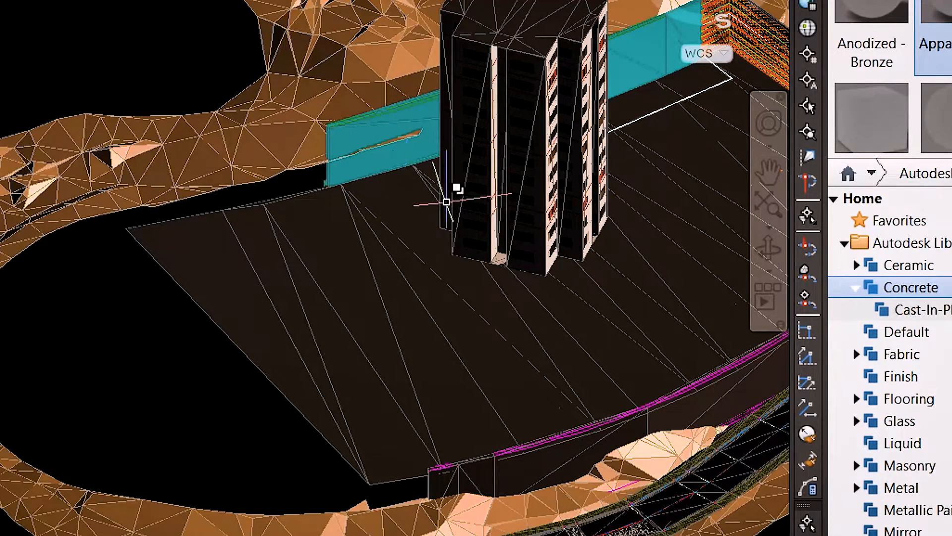
middle_click_drag(449, 196, 279, 176)
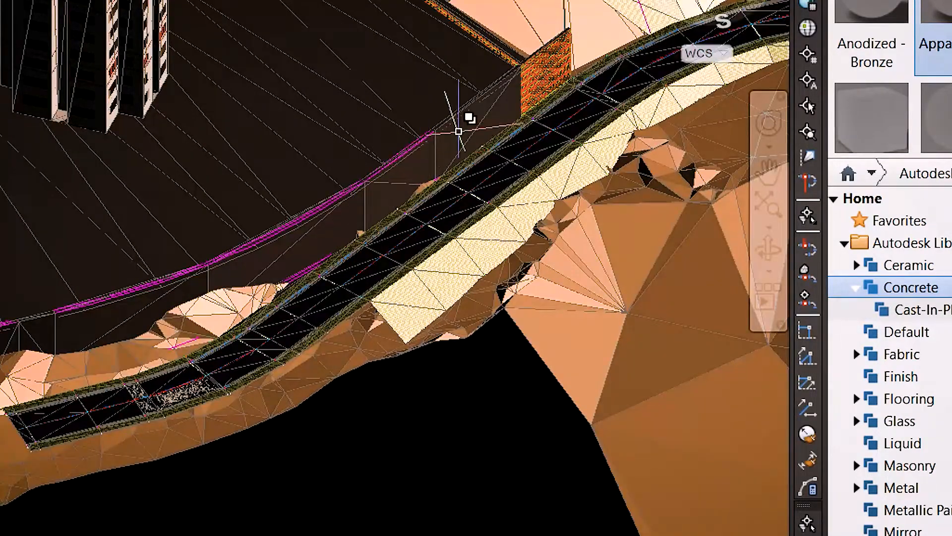
scroll(486, 154, "up", 5)
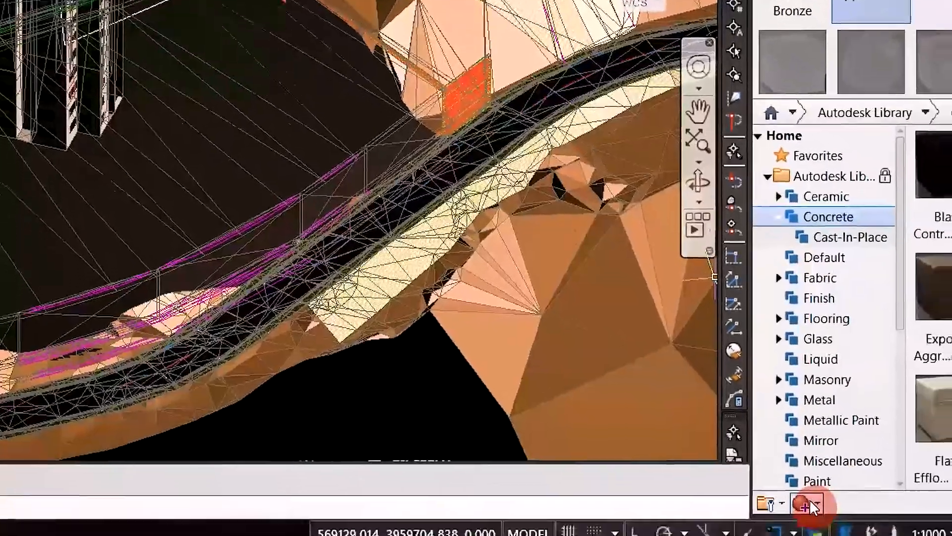
left_click(798, 501)
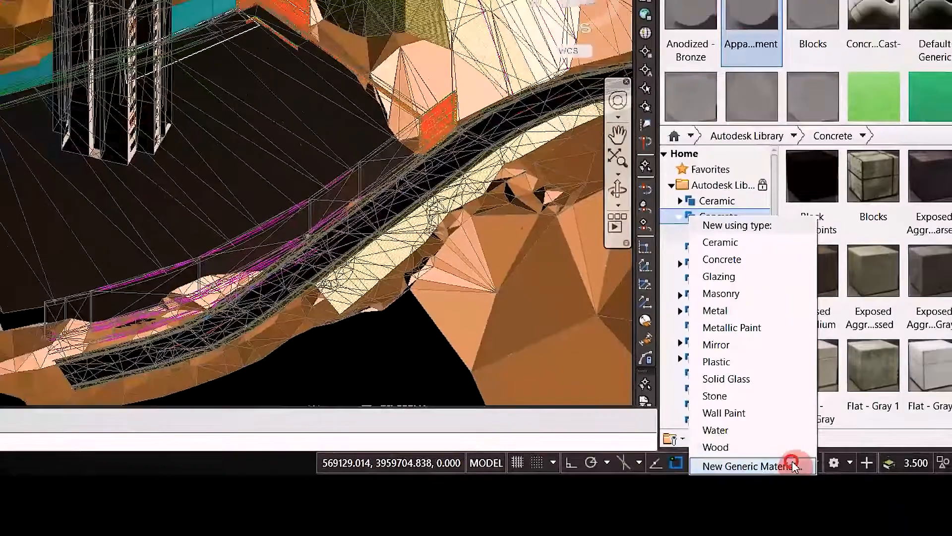
left_click(792, 465)
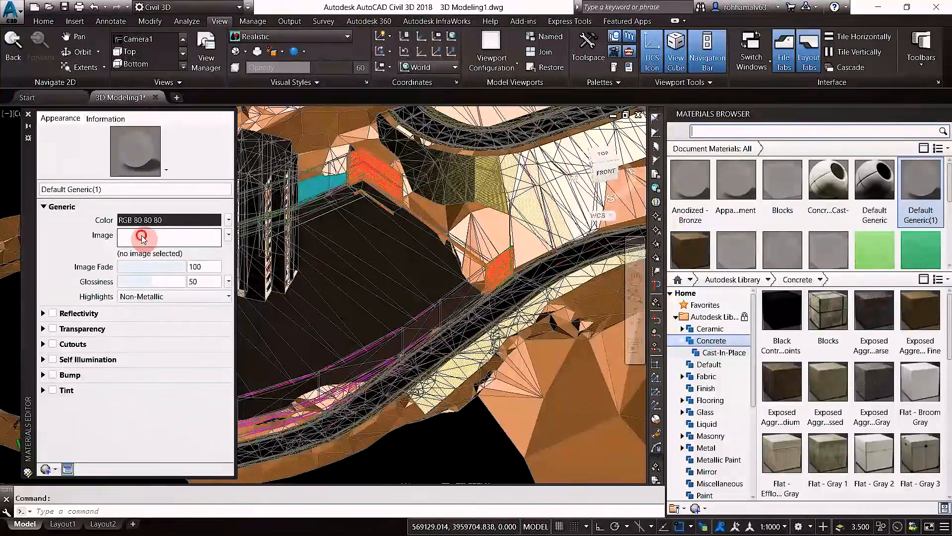
left_click(141, 235)
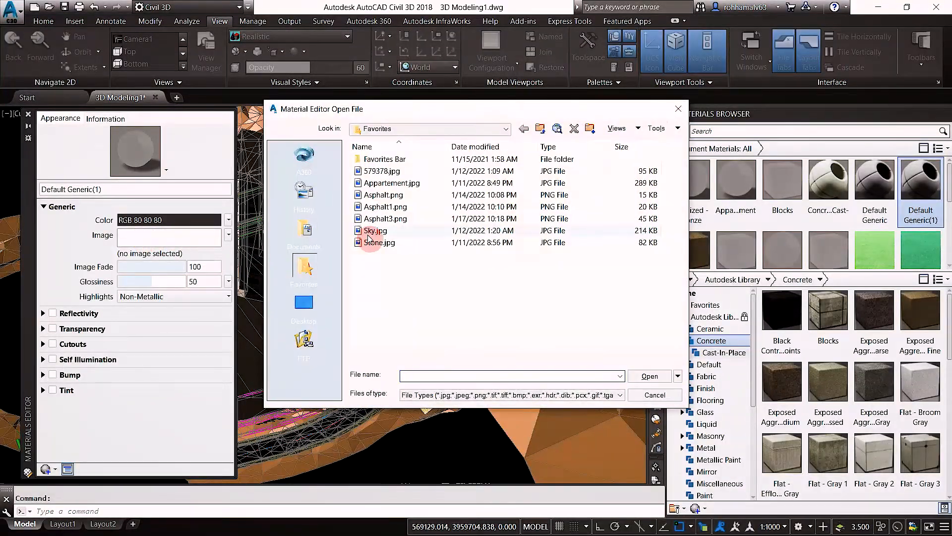
left_click(374, 243)
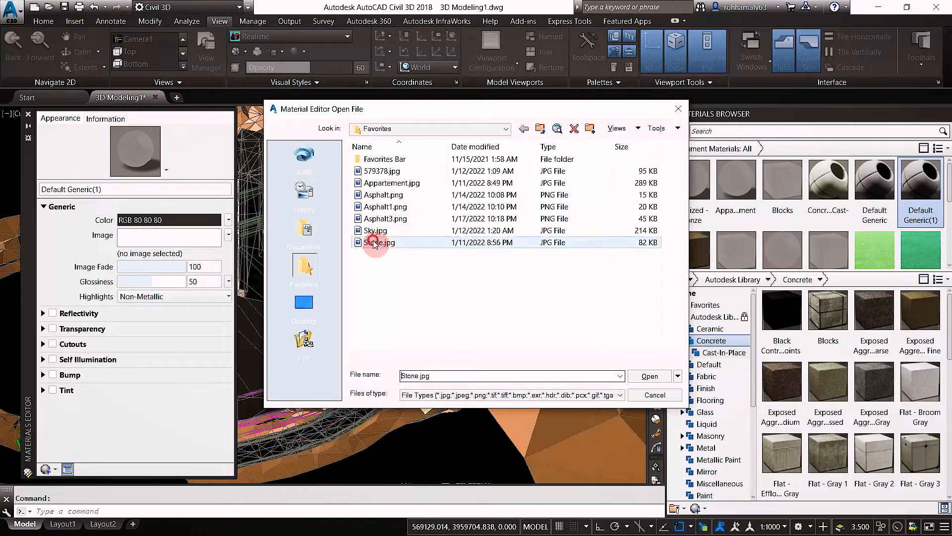
left_click(636, 375)
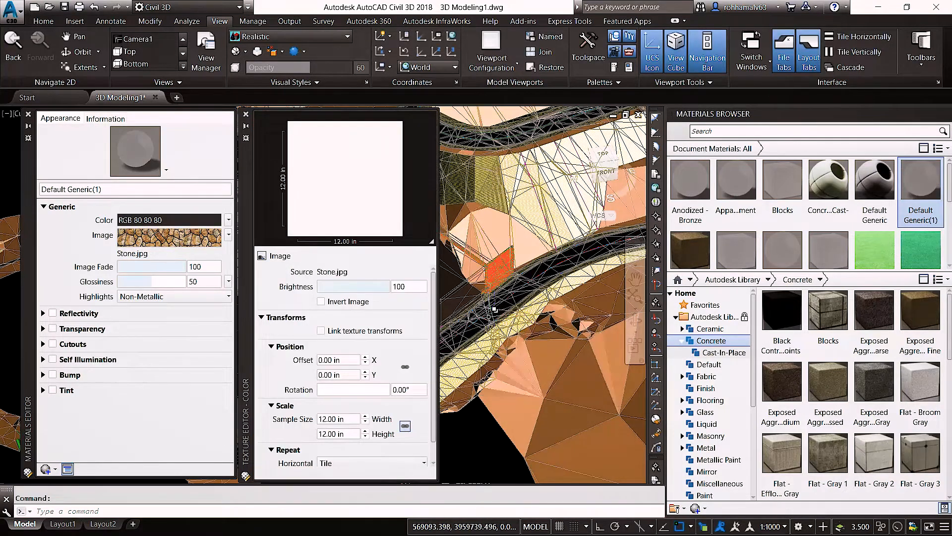
- Rename the Default Generic(1) material to Stone
mouse_move(521, 236)
middle_mouse_down("shift")
mouse_move(513, 233)
mouse_move(519, 252)
middle_mouse_up("shift")
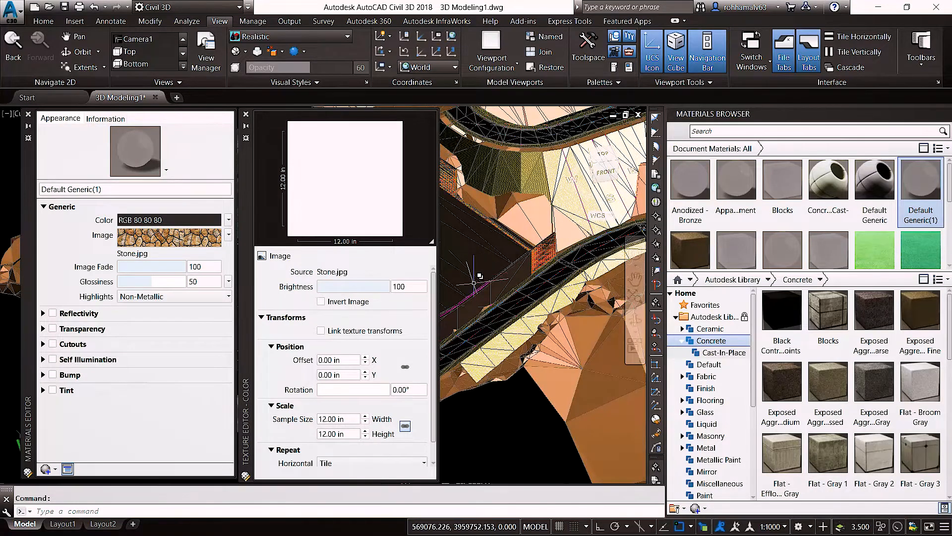
middle_click_drag(475, 282, 491, 267, "shift")
scroll(859, 235, "down", 1)
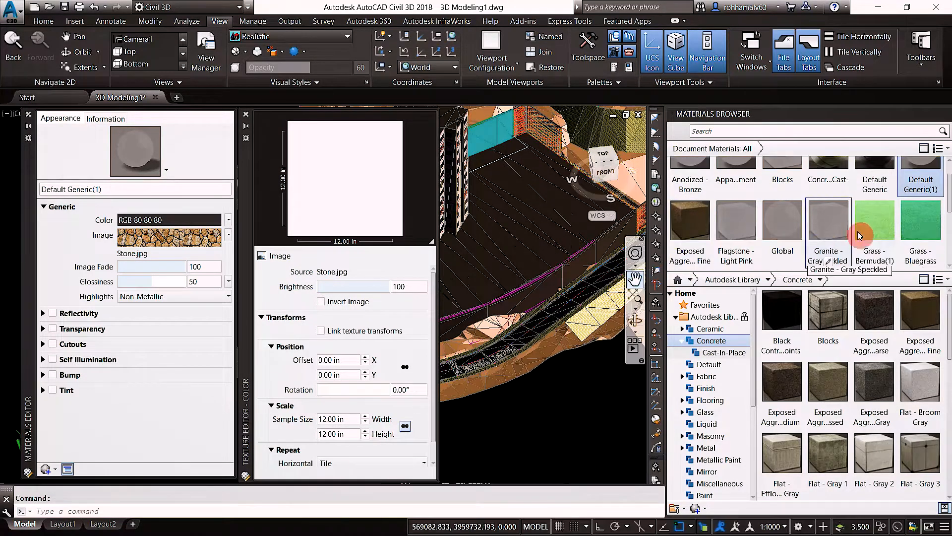
scroll(859, 235, "up", 1)
right_click(918, 188)
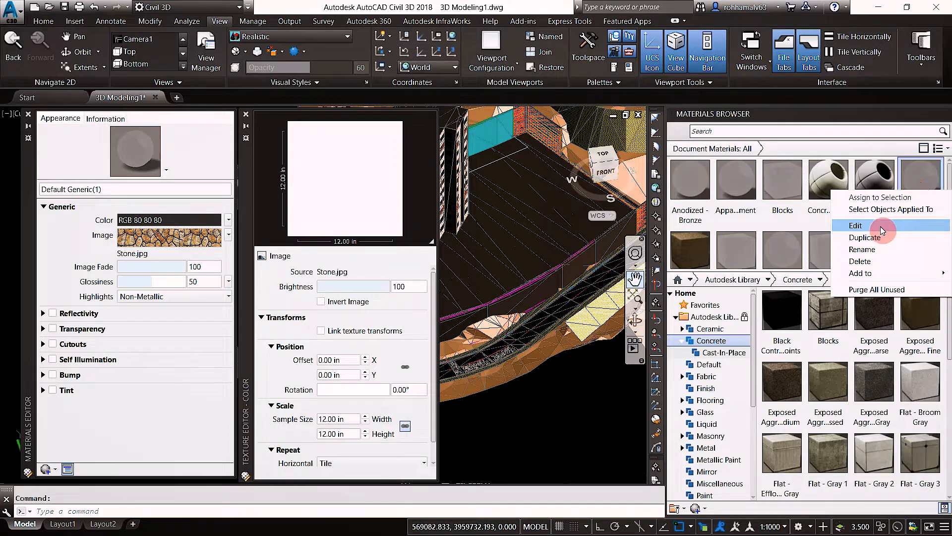
left_click(880, 248)
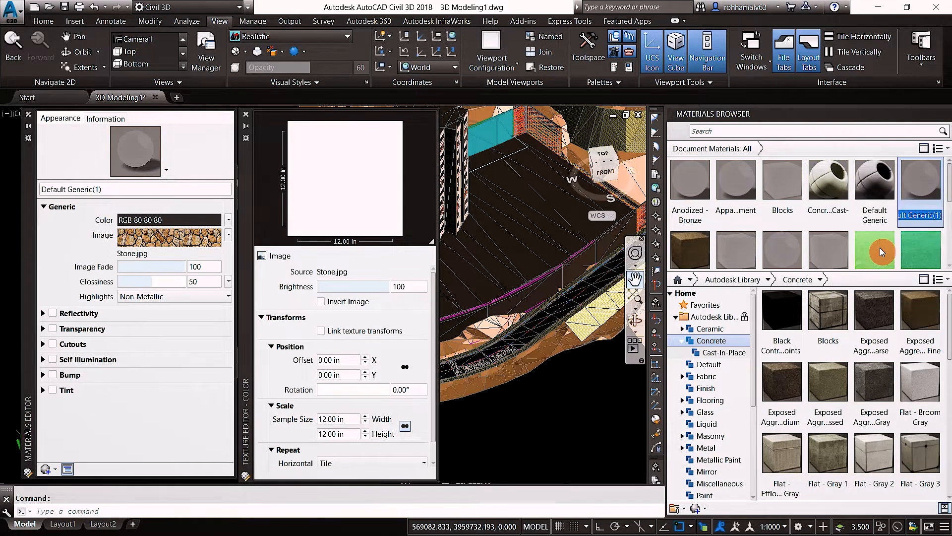
type("Sti")
key("BackSpace")
type("one")
key("Return")
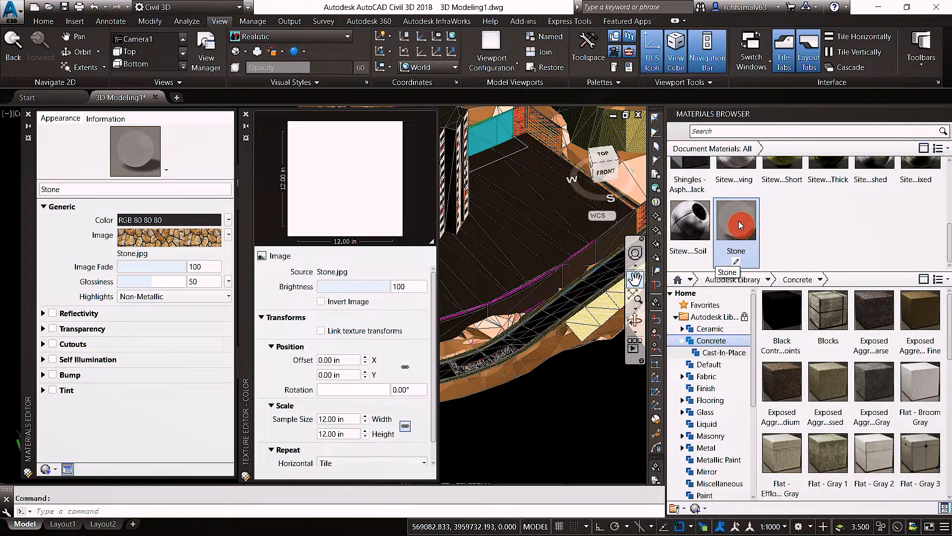
- Apply the Stone material to the dark slope face between the platform's curved edge and the road
left_click_drag(739, 224, 552, 289)
scroll(553, 289, "up", 2)
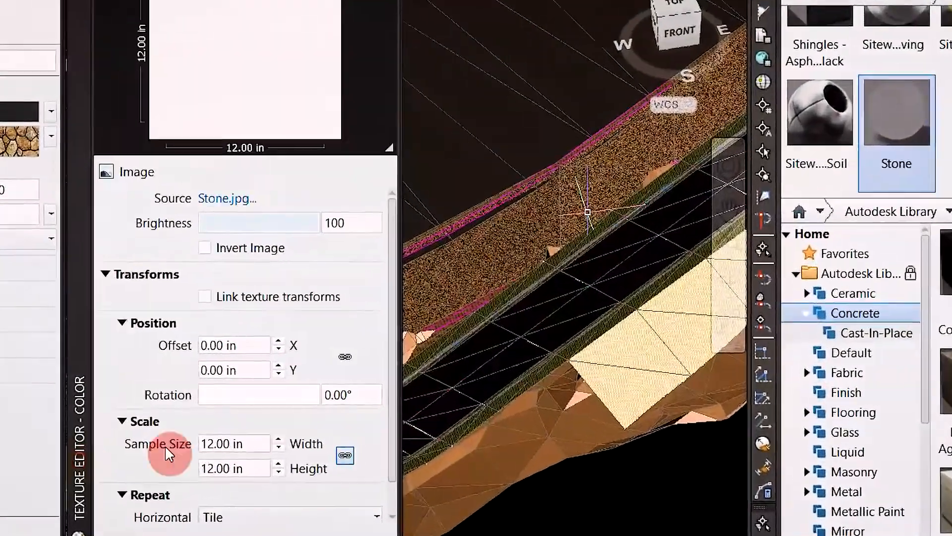
- Try linked sample sizes of 14 in and 50 in for the Stone texture, and settle on 500 in
left_click(300, 431)
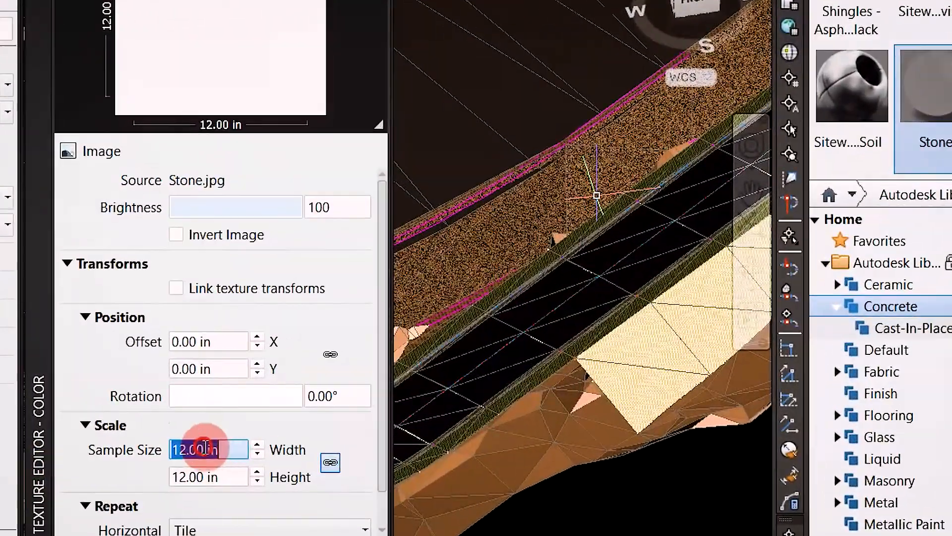
left_click_drag(228, 448, 168, 452)
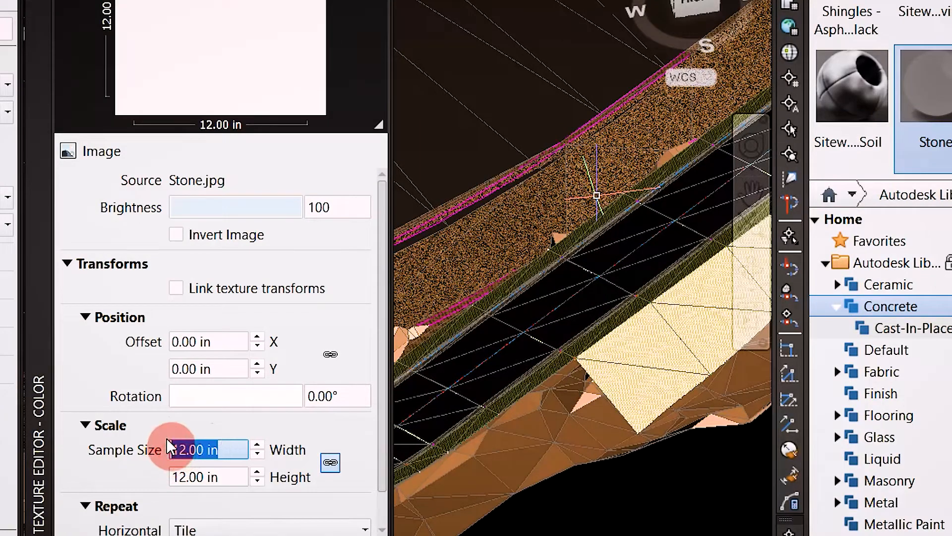
key("Return")
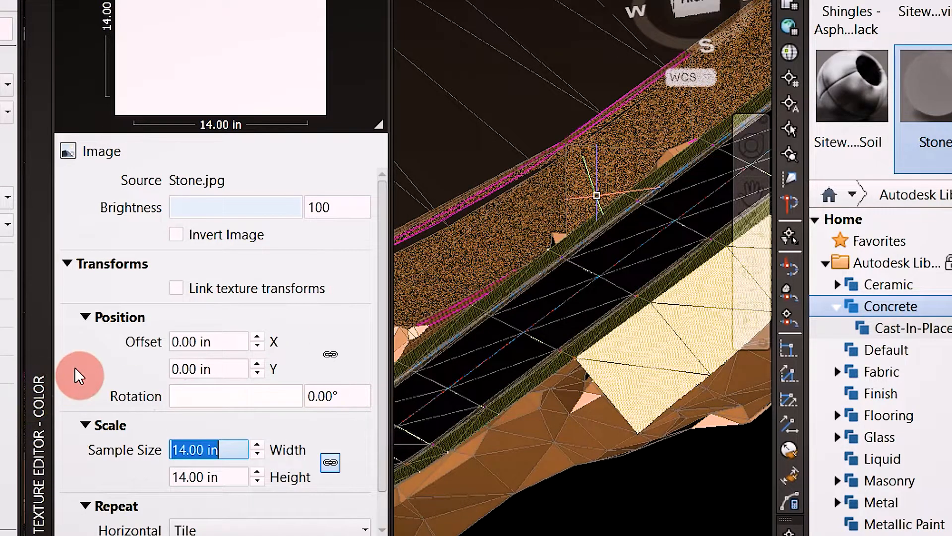
type("50")
key("Return")
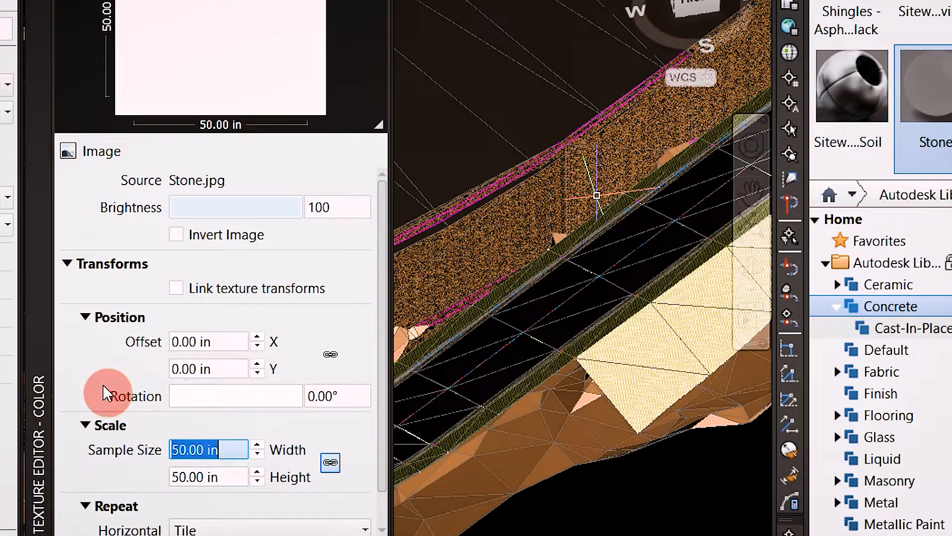
type("500")
key("Return")
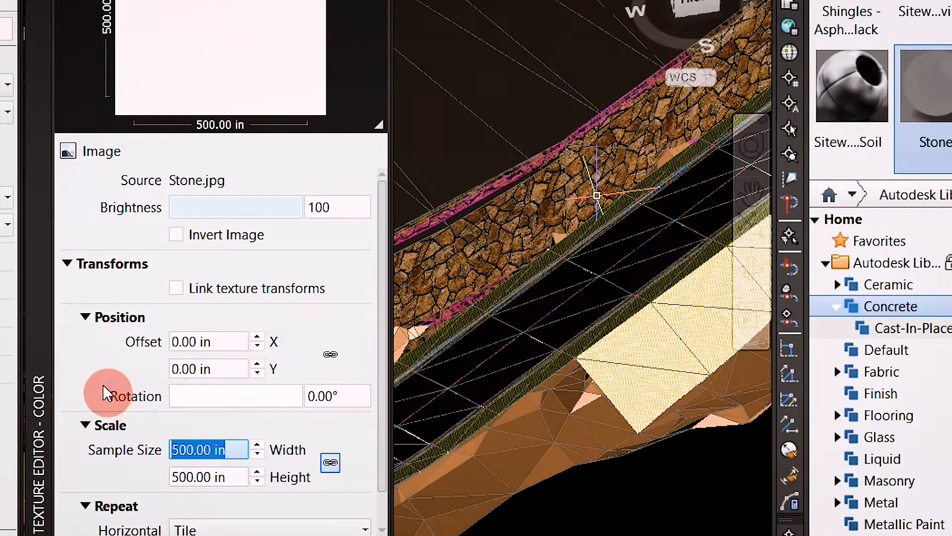
- Set the render material of the Bargashti surface, the orange wall beside the road at the end of the stone face, to Stone
scroll(571, 185, "down", 3)
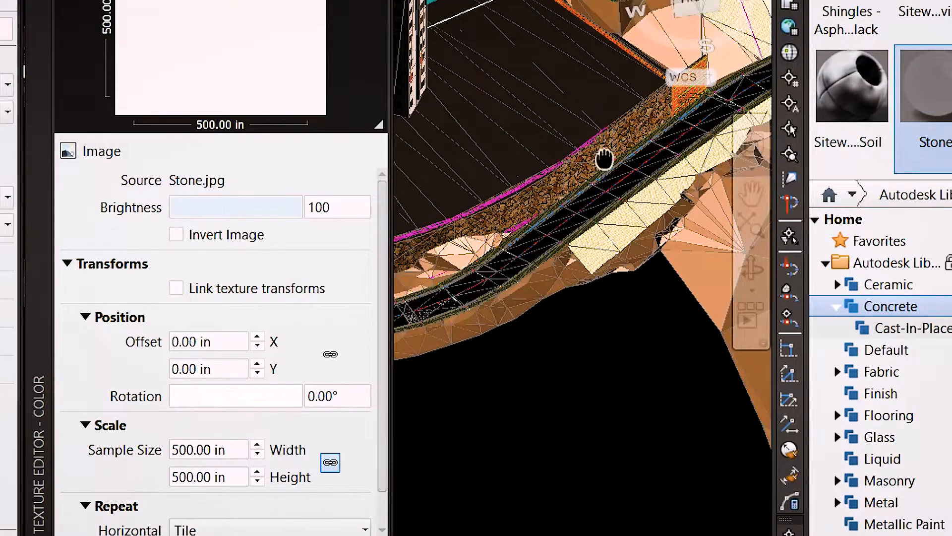
scroll(604, 159, "up", 5)
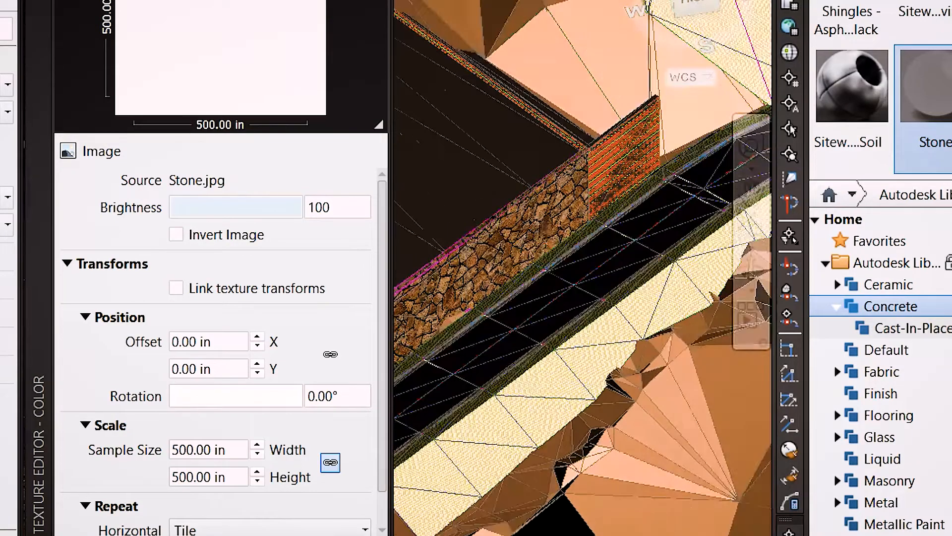
scroll(558, 228, "up", 2)
left_click(556, 225)
right_click(558, 232)
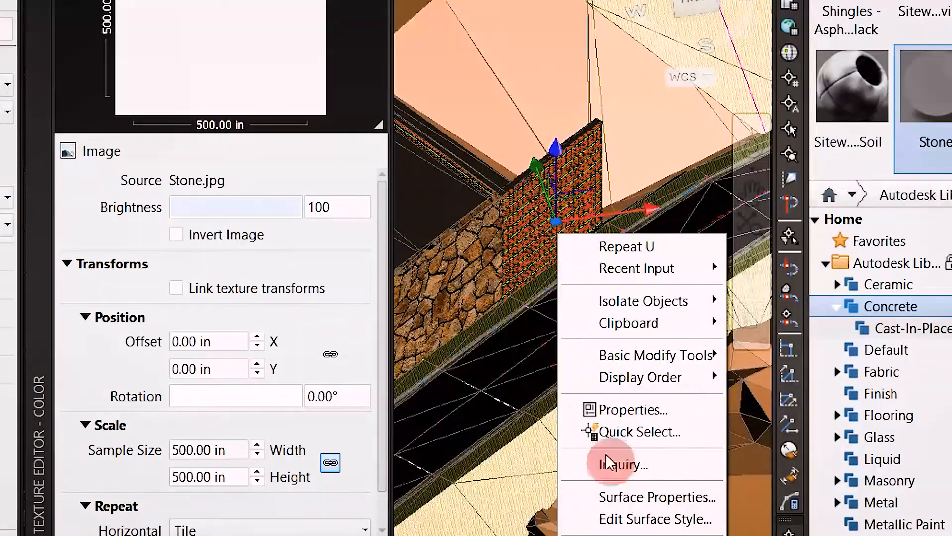
left_click(629, 496)
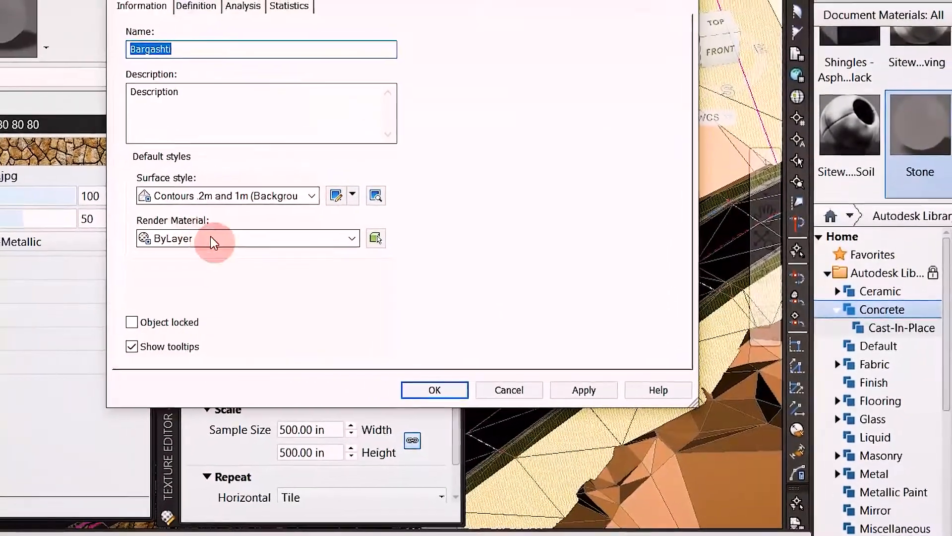
left_click(213, 239)
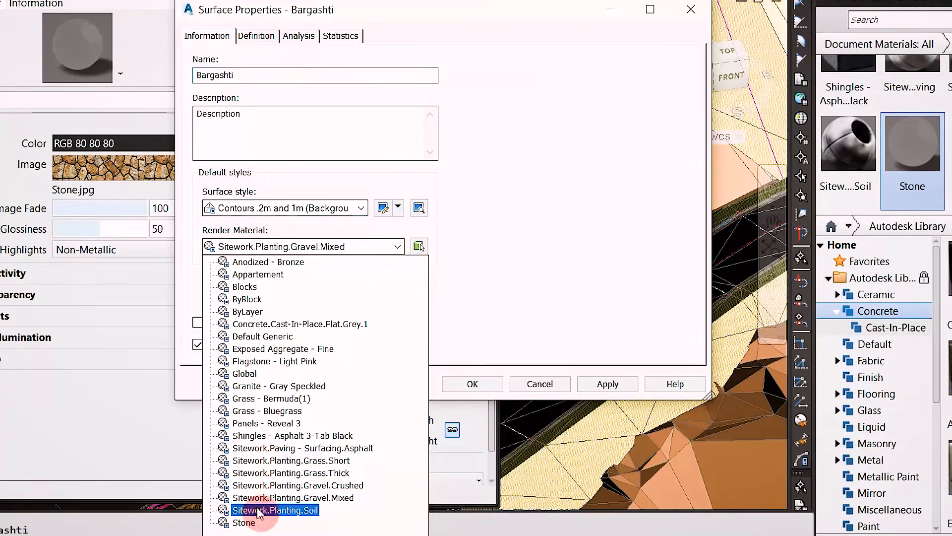
left_click(243, 522)
left_click(472, 384)
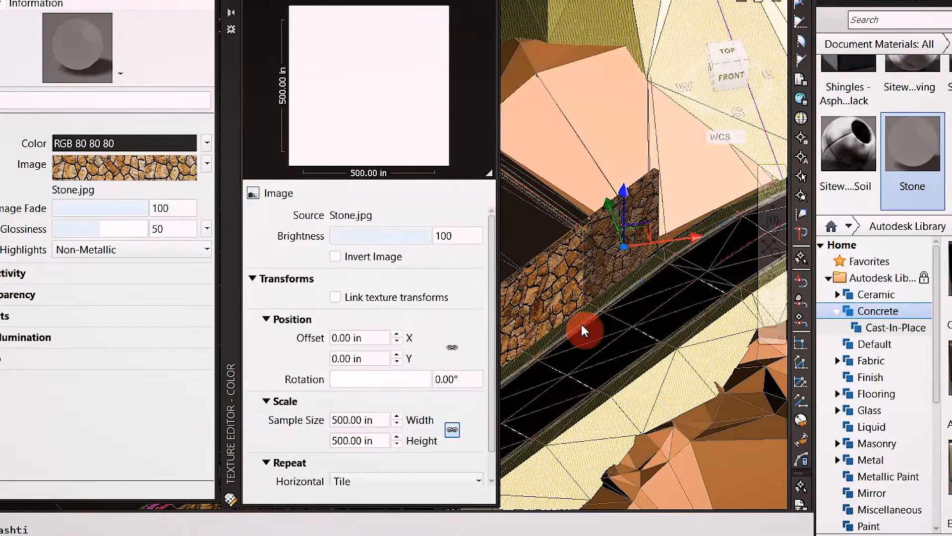
- Set the render material of DP-67, the orange wall surface at the platform's back corner, to Stone
scroll(582, 202, "down", 5)
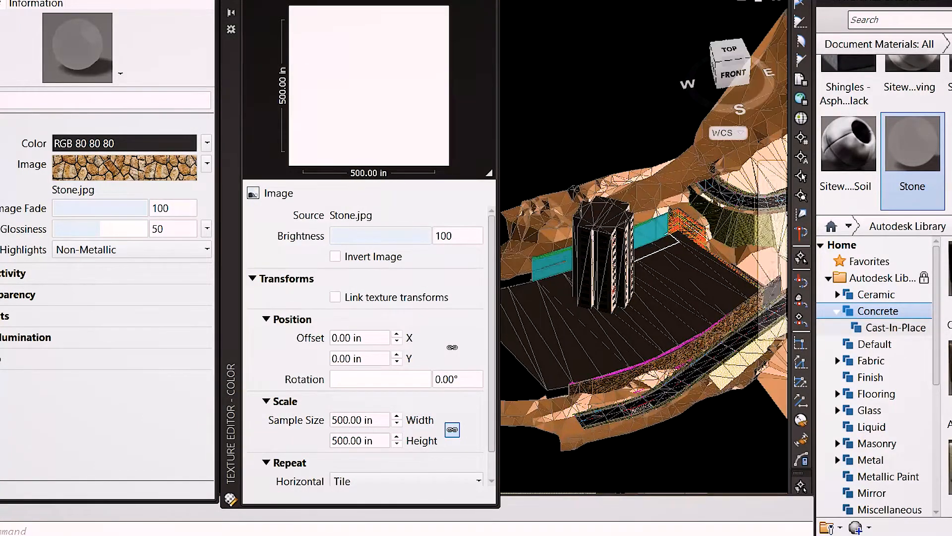
scroll(652, 229, "up", 8)
left_click(612, 181)
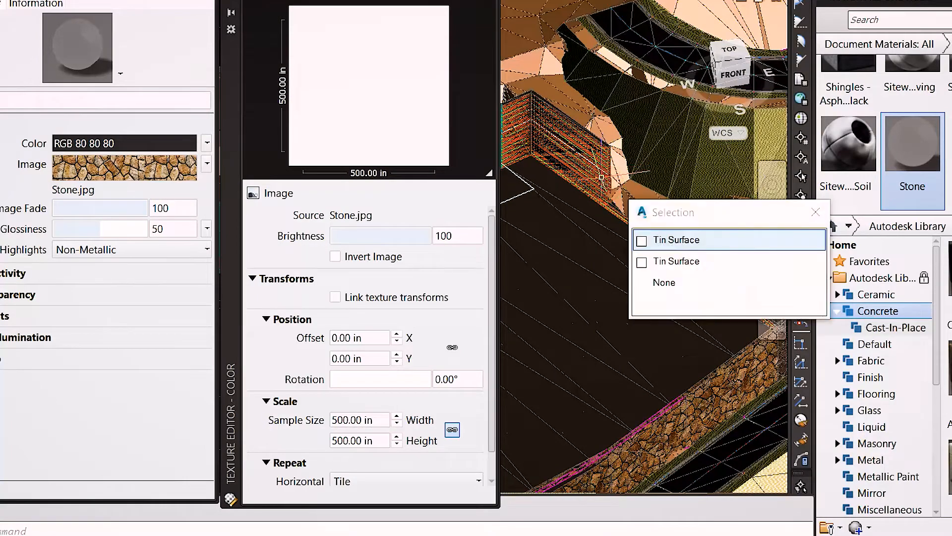
left_click(680, 268)
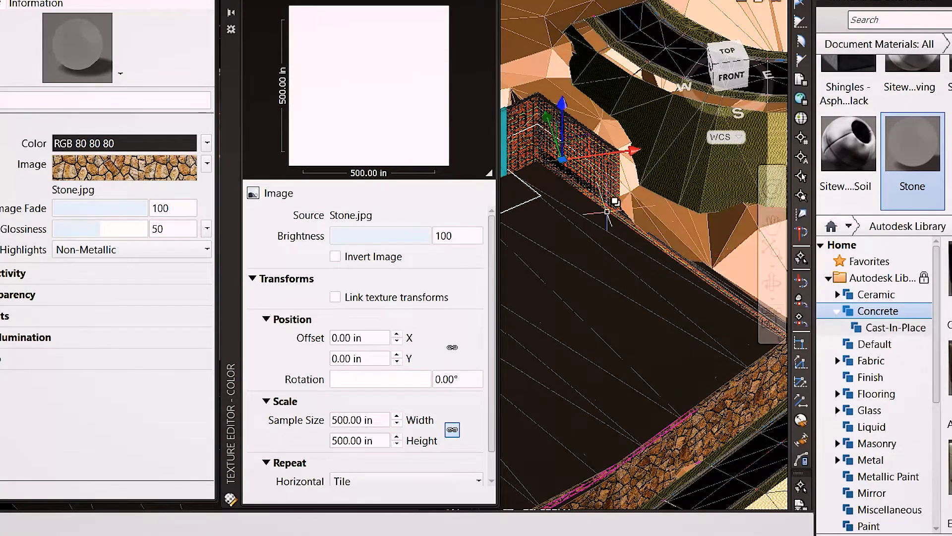
right_click(620, 194)
left_click(640, 393)
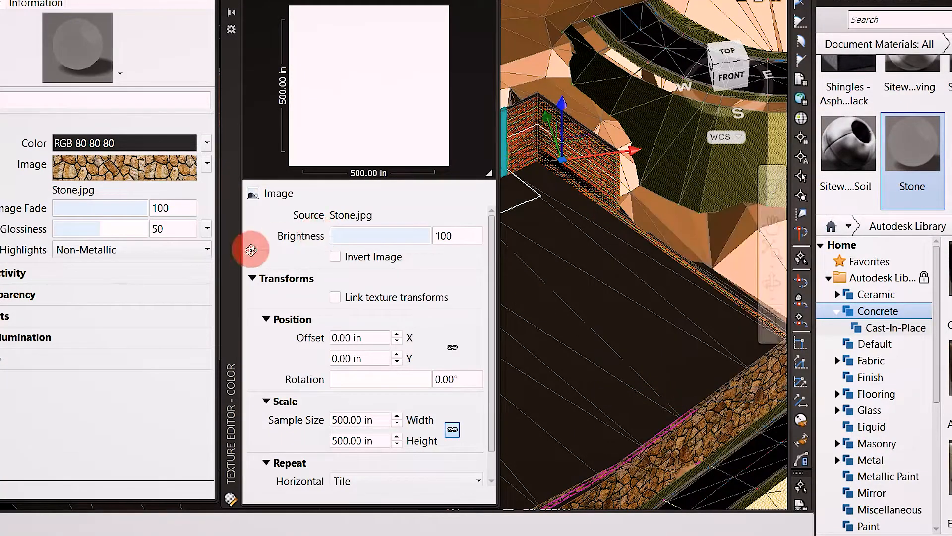
left_click(340, 248)
left_click(244, 523)
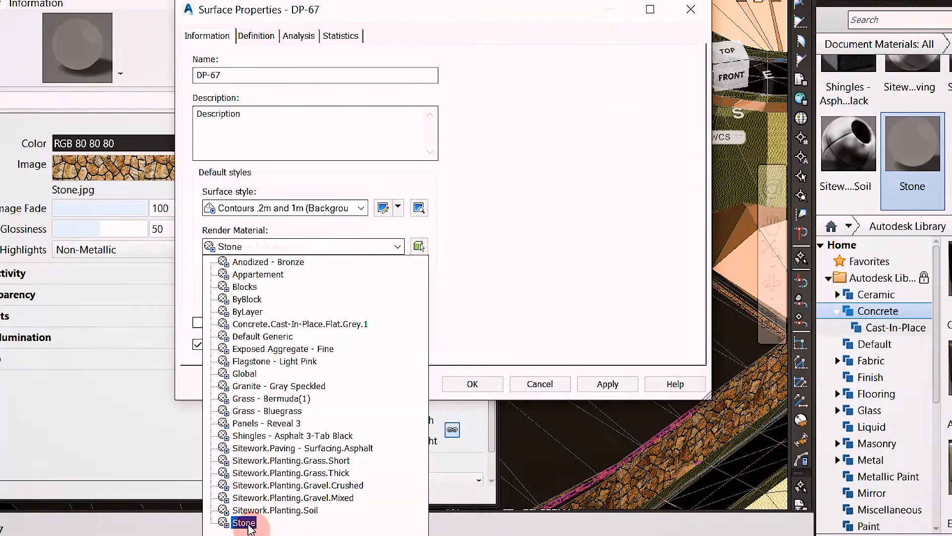
left_click(472, 383)
- Set the render material of DP-30, the cyan wall surface behind the building, to Stone
middle_click_drag(570, 296, 744, 214)
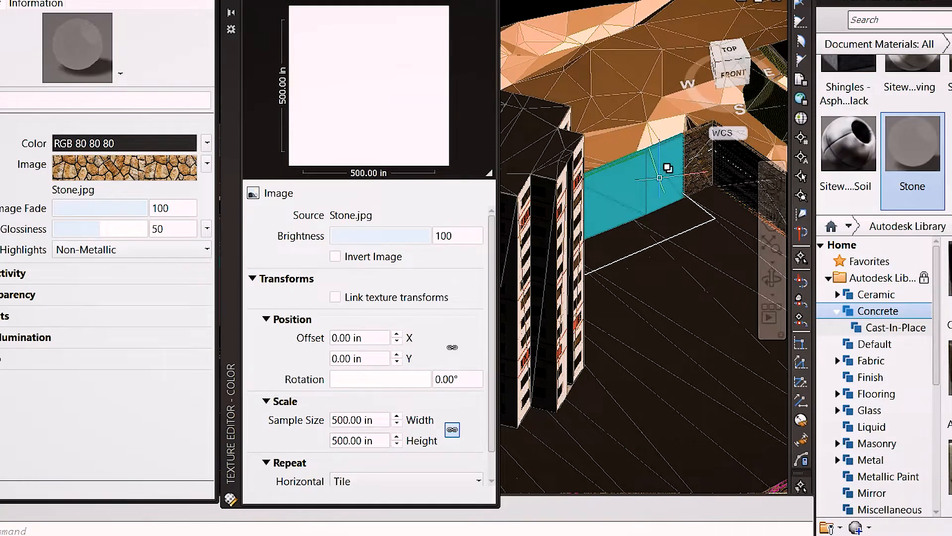
left_click(664, 186)
left_click(702, 263)
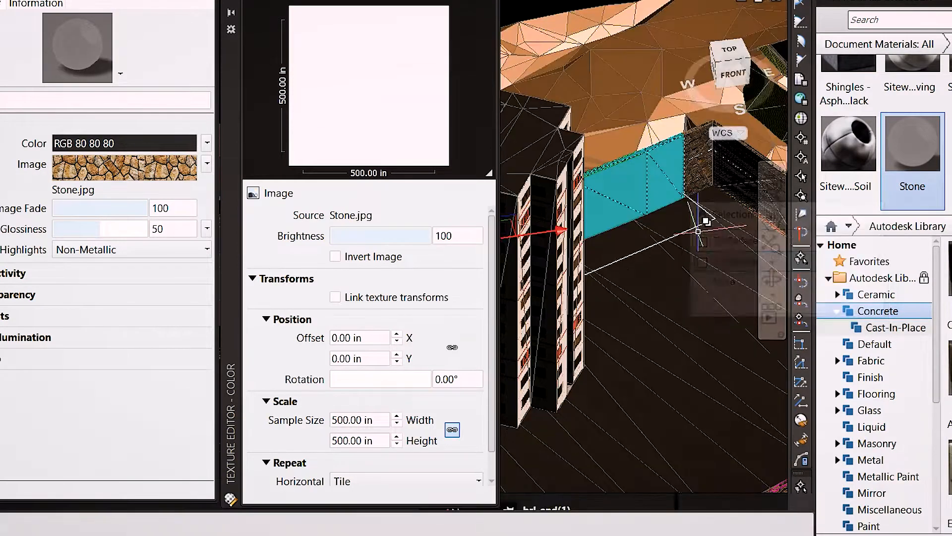
middle_click_drag(702, 263, 645, 198, "shift")
right_click(640, 192)
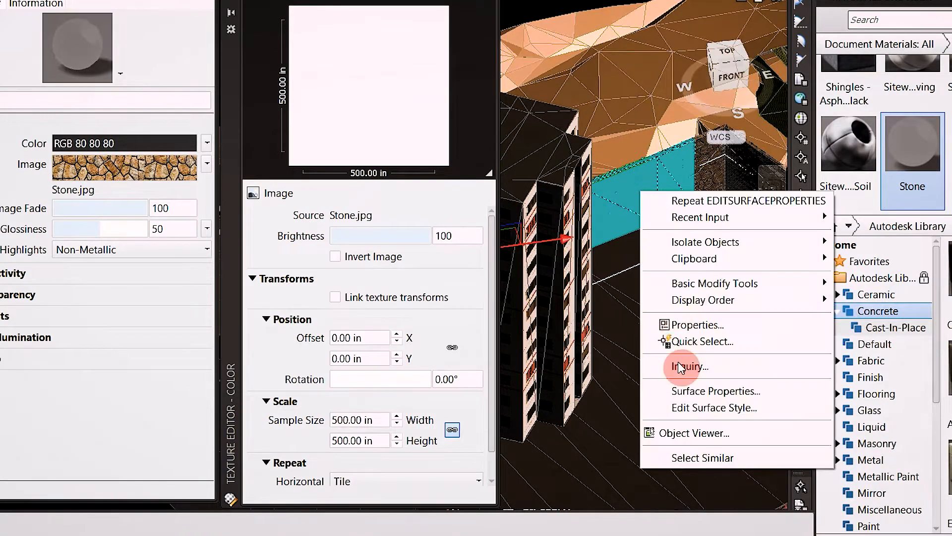
left_click(696, 392)
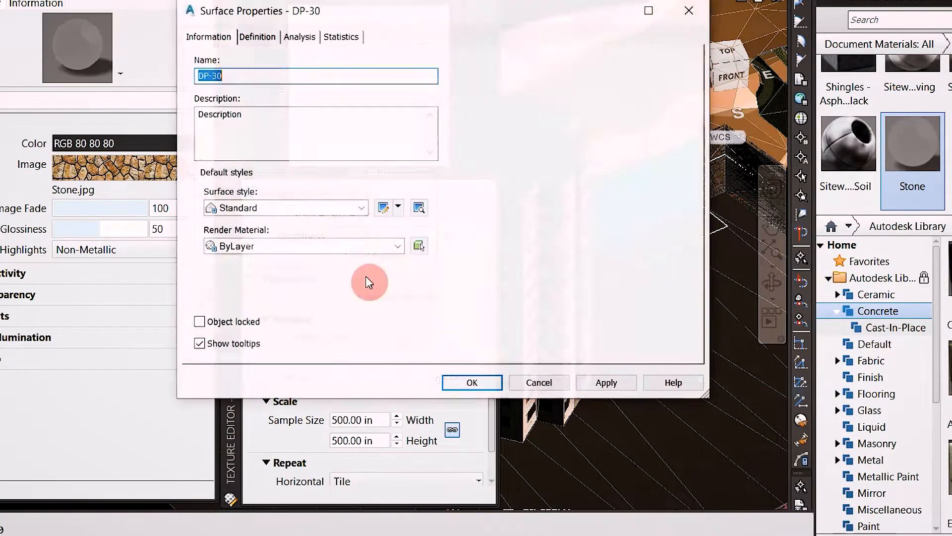
left_click(283, 247)
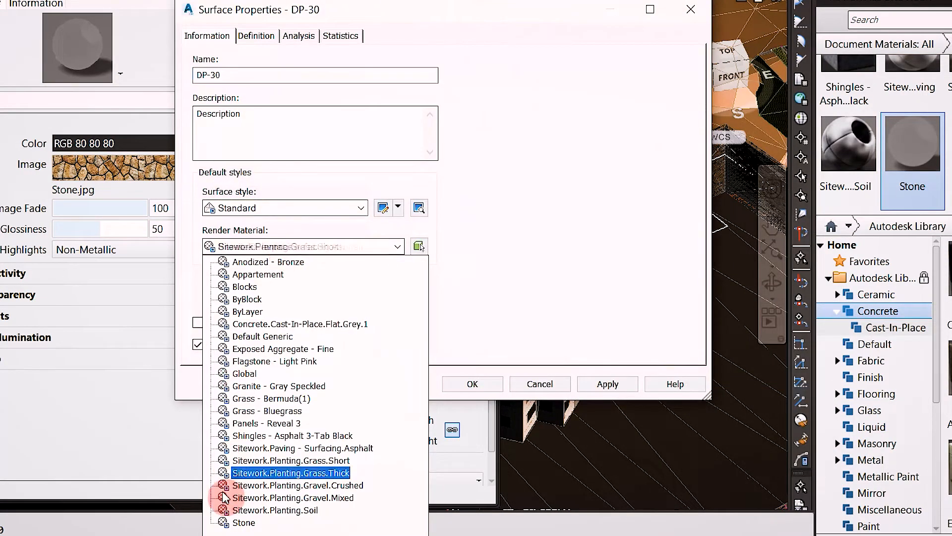
left_click(237, 520)
left_click(466, 384)
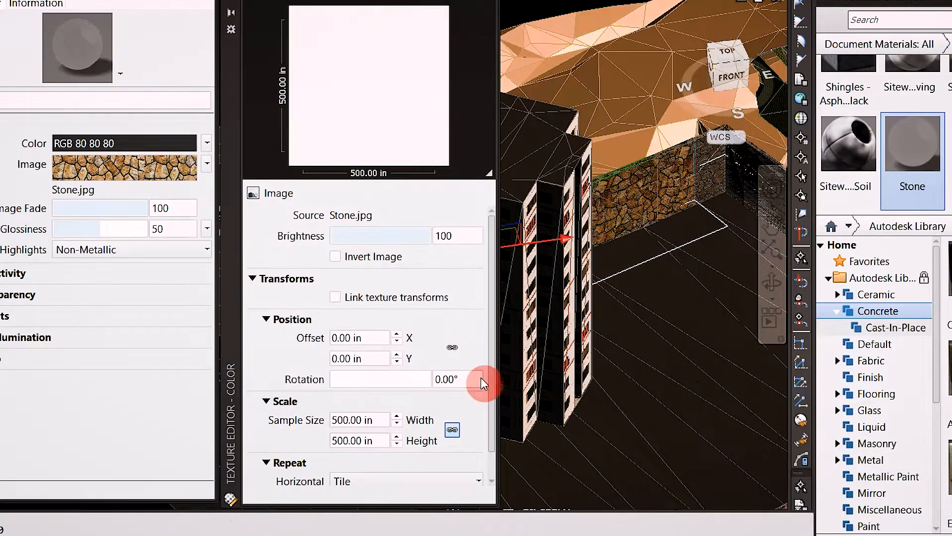
- Select the Platform surface, the dark flat area around the base of the building
scroll(624, 239, "down", 3)
scroll(623, 239, "up", 3)
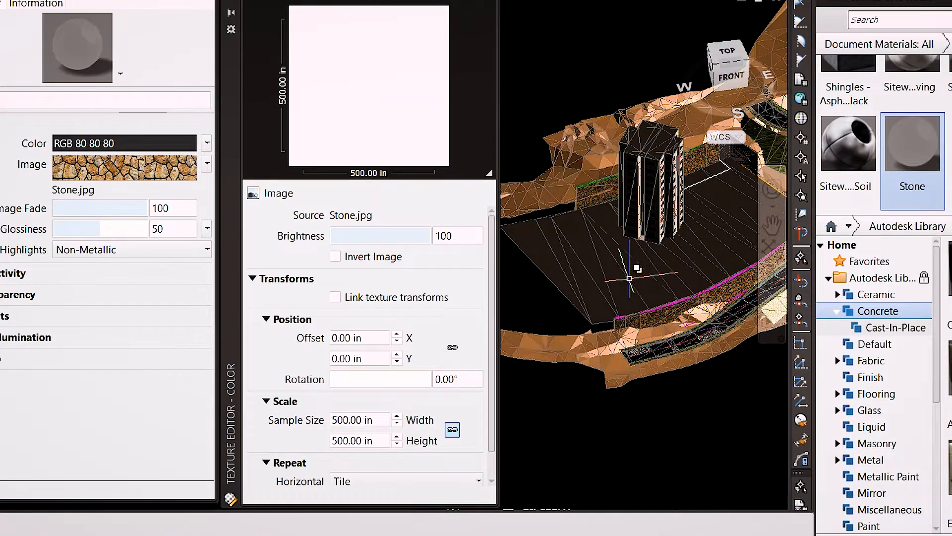
mouse_move(629, 279)
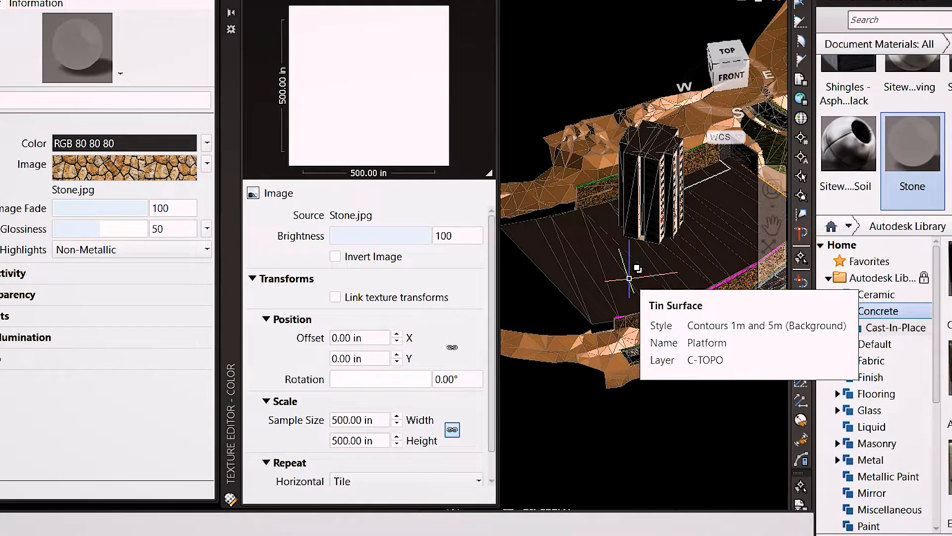
left_click(629, 279)
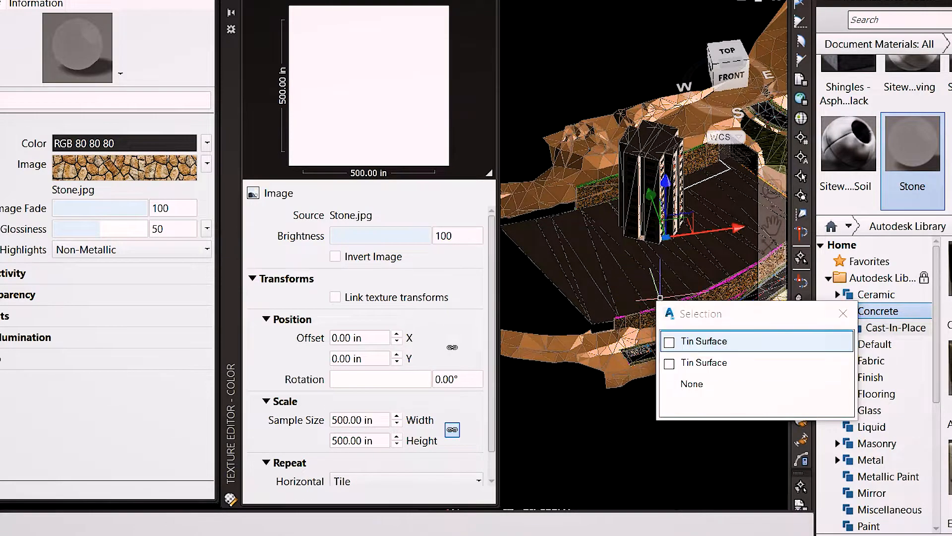
left_click(720, 360)
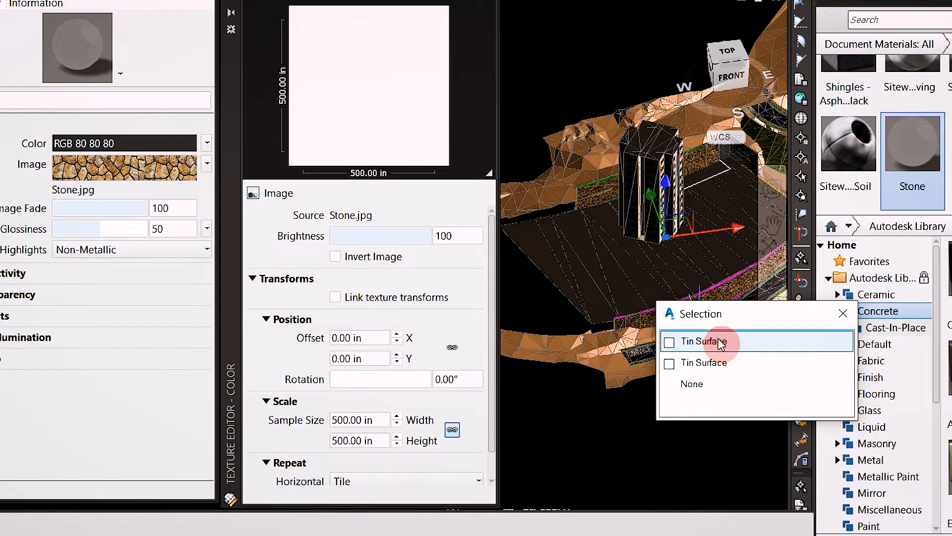
left_click(720, 341)
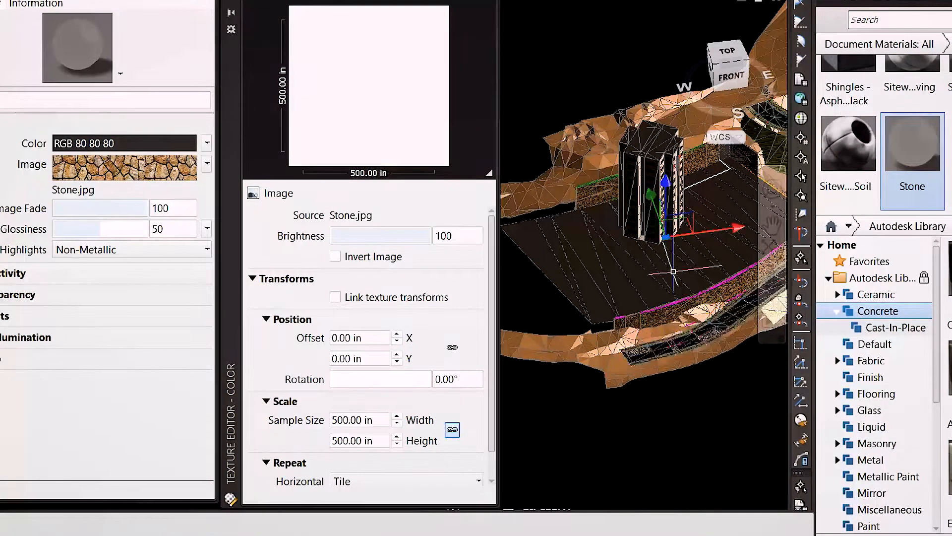
middle_click_drag(674, 273, 638, 289)
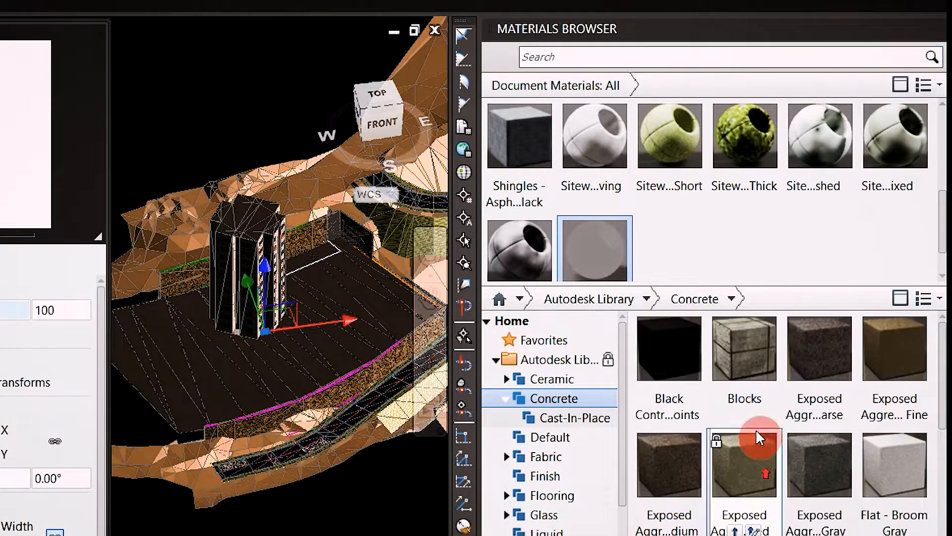
- Search the materials for "asphalt" and add Asphalt - Wet from the library to the document materials
left_click(639, 57)
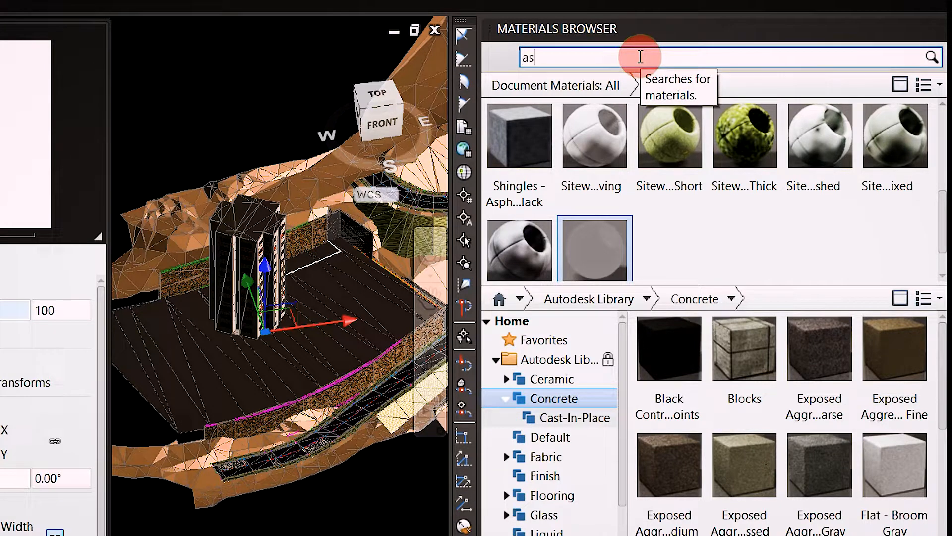
key("Return")
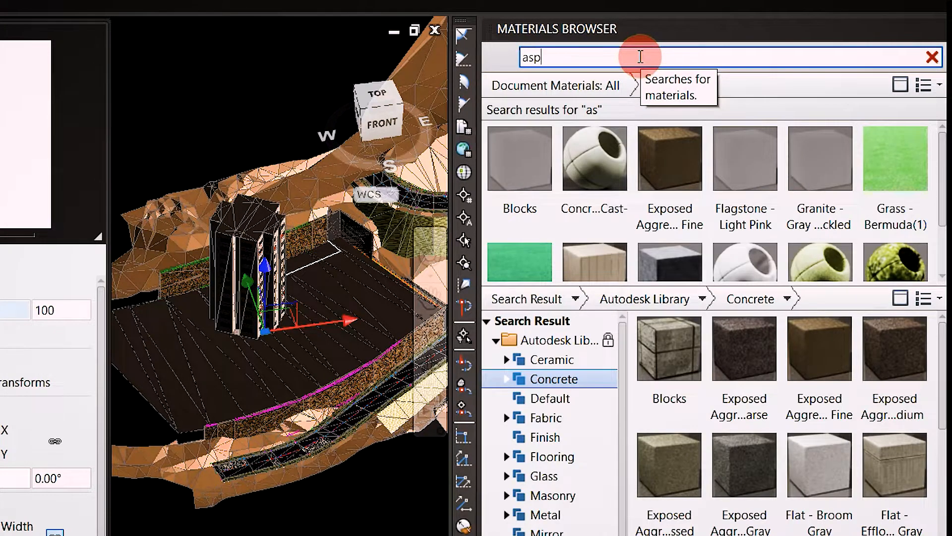
type("asphalt")
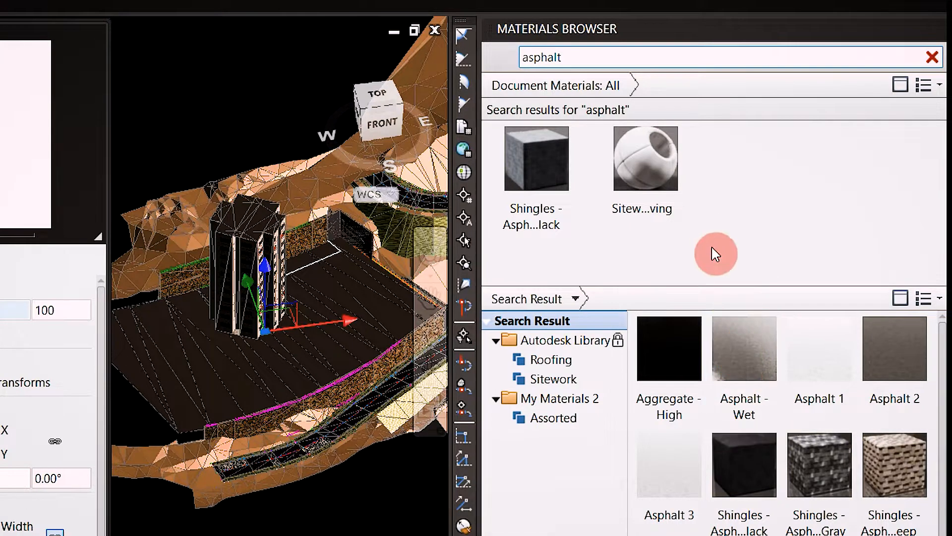
left_click_drag(738, 312, 138, 284)
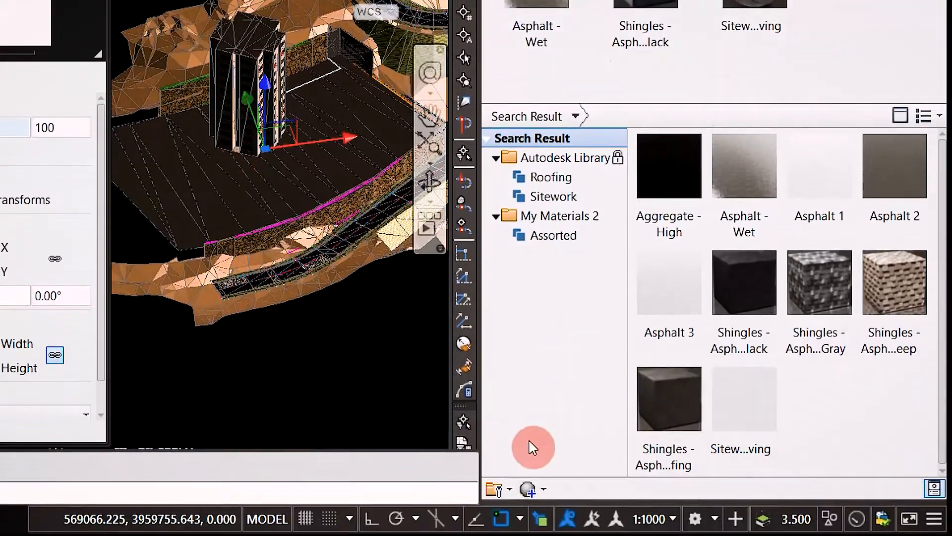
- Create a new generic material and assign Asphalt3.png as its image
left_click(530, 485)
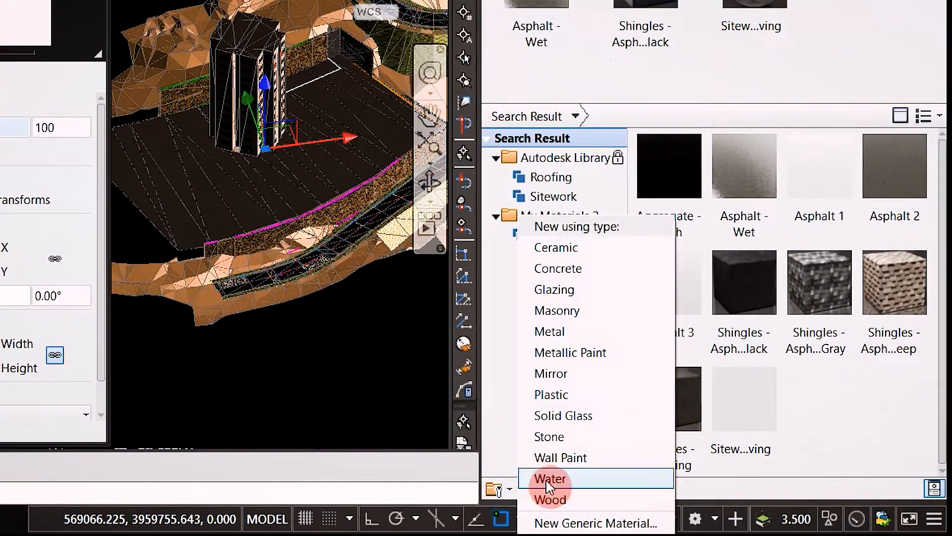
left_click(600, 522)
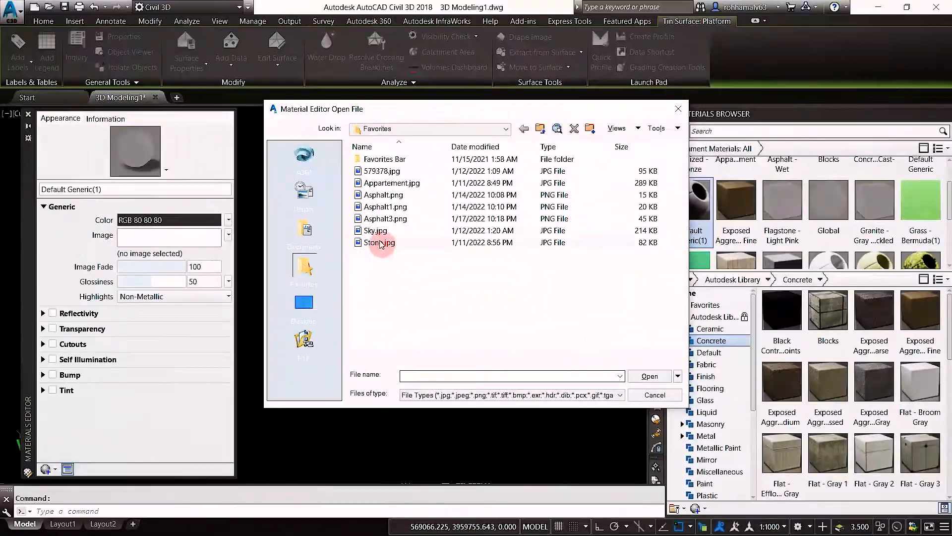
left_click(398, 220)
left_click(650, 376)
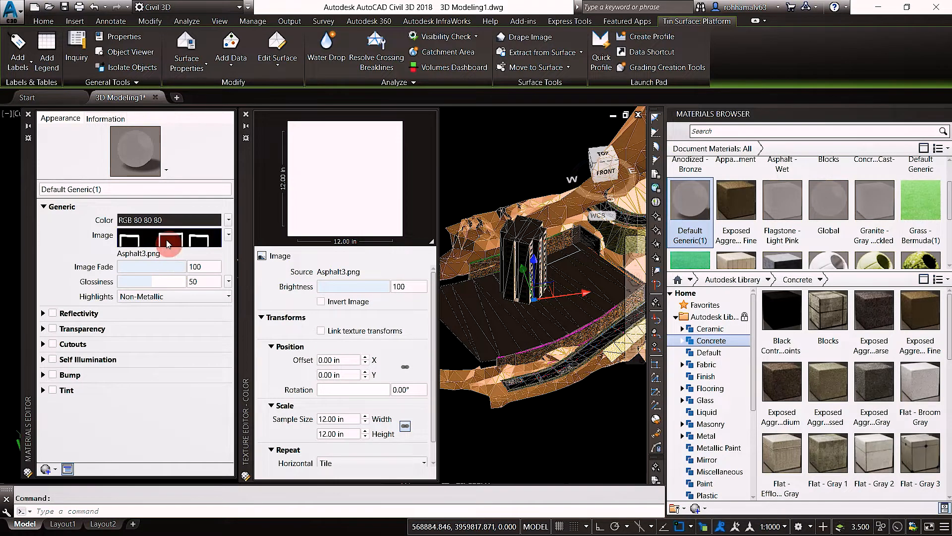
mouse_move(197, 242)
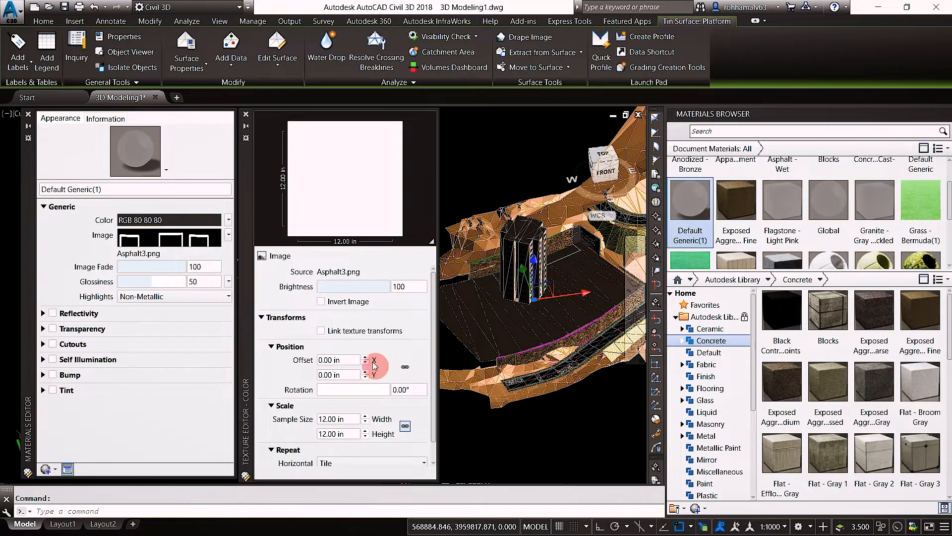
- Unlink the Asphalt3.png texture's sample size, set it to 3900 in wide and 3500 in high, and rotate the texture to 340.74°
middle_click_drag(527, 287, 545, 287, "shift")
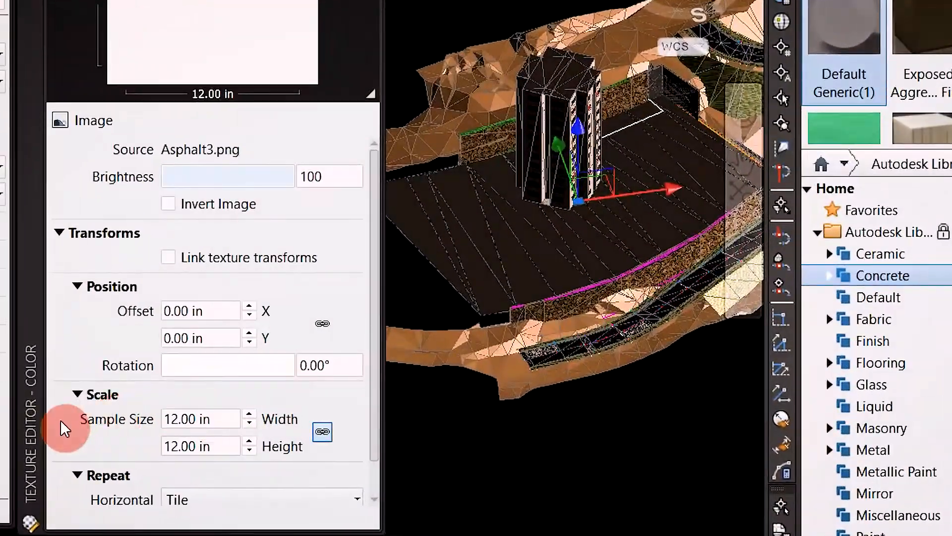
double_click(206, 418)
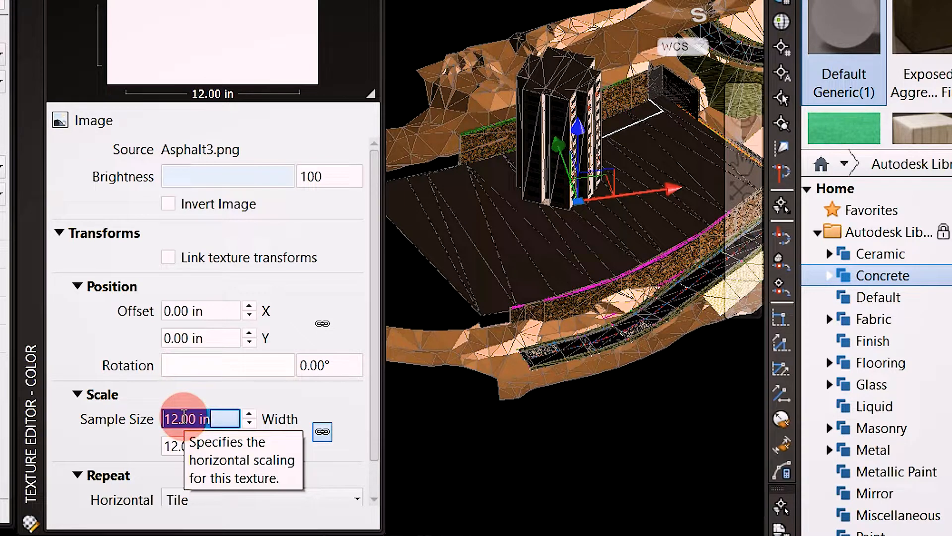
left_click(323, 432)
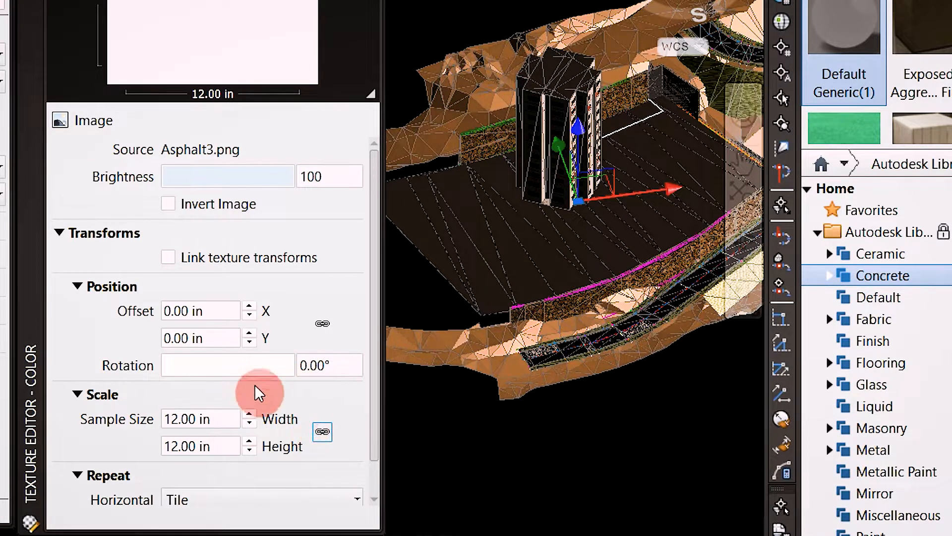
double_click(188, 418)
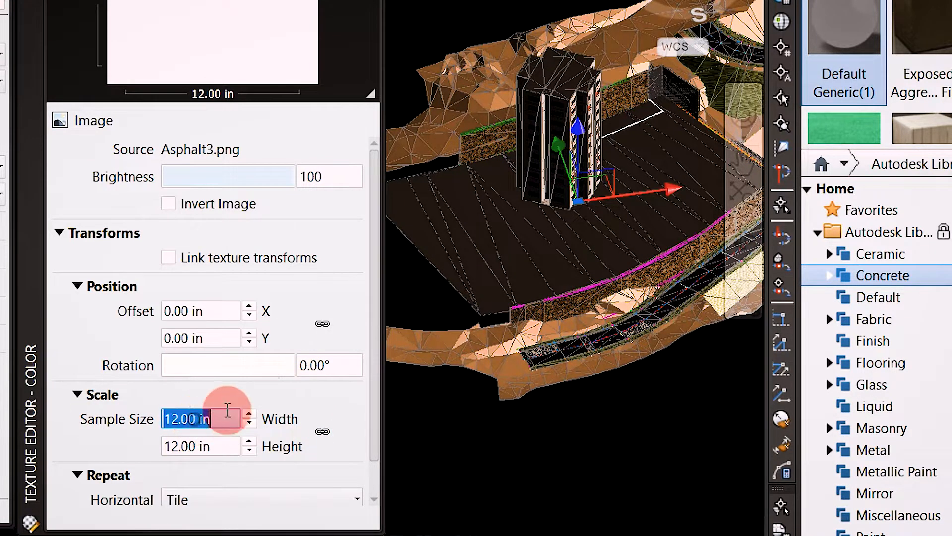
type("390")
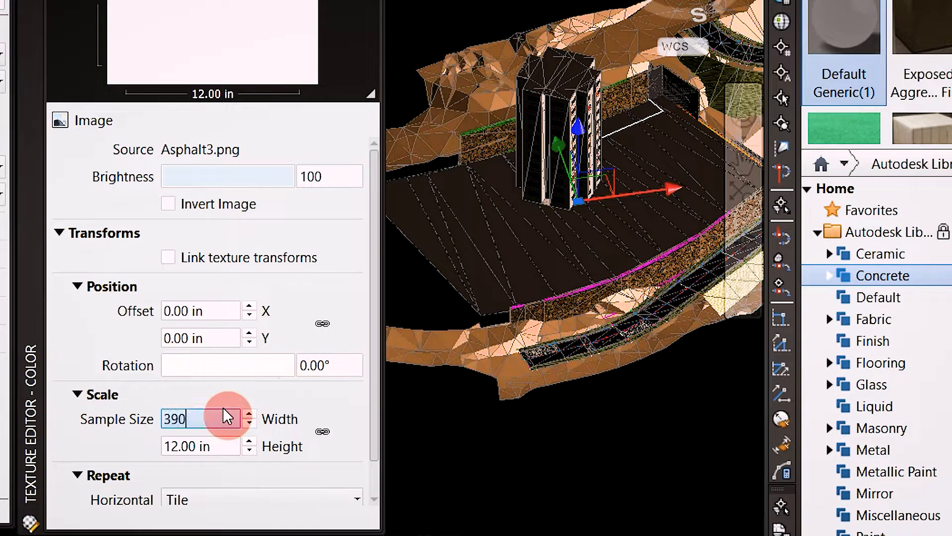
type("0")
key("Return")
double_click(208, 445)
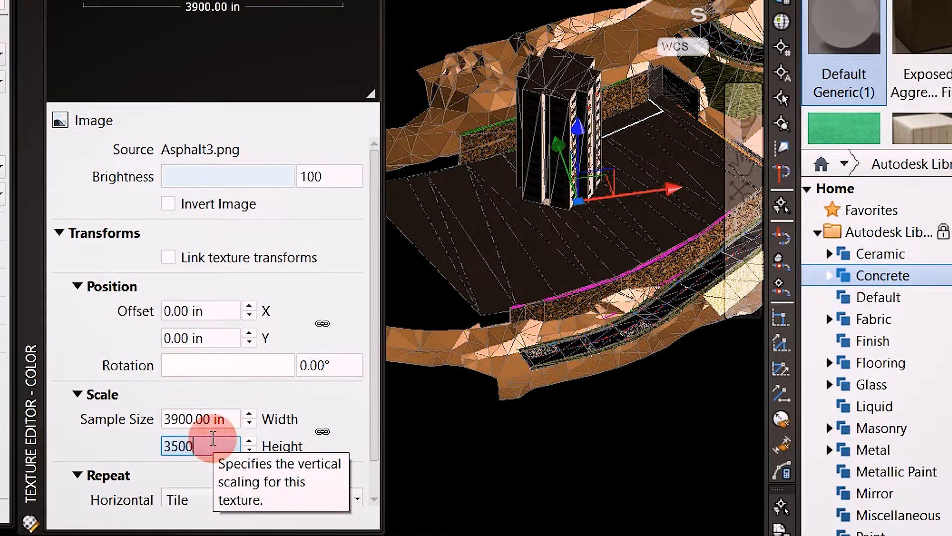
key("Return")
double_click(320, 367)
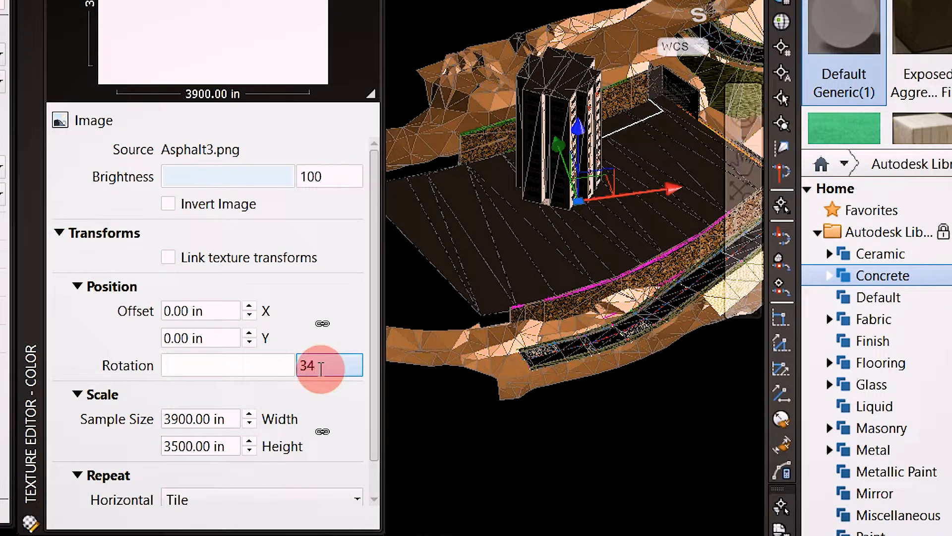
key("Return")
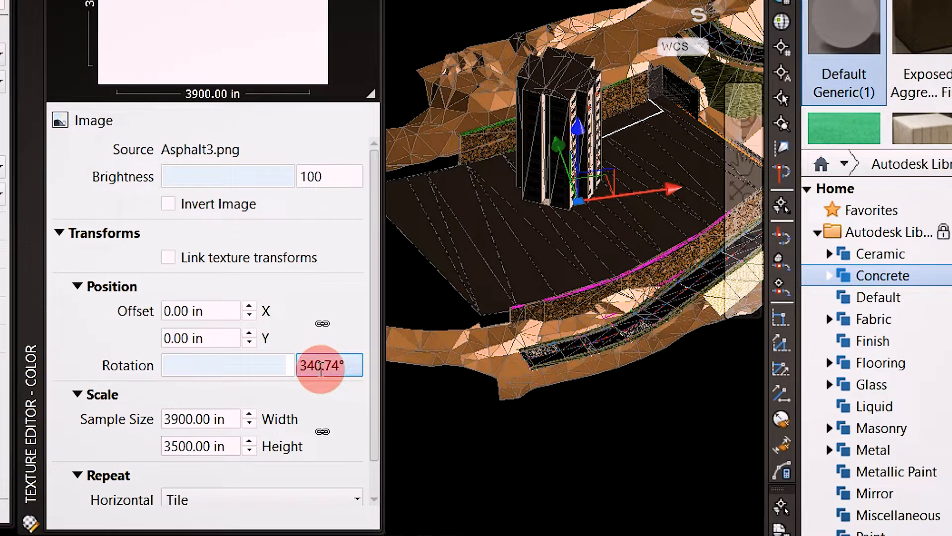
- Rename the new generic material that uses the Asphalt3.png image as Asphalt
left_click(511, 309)
left_click(940, 145)
scroll(848, 29, "down", 1)
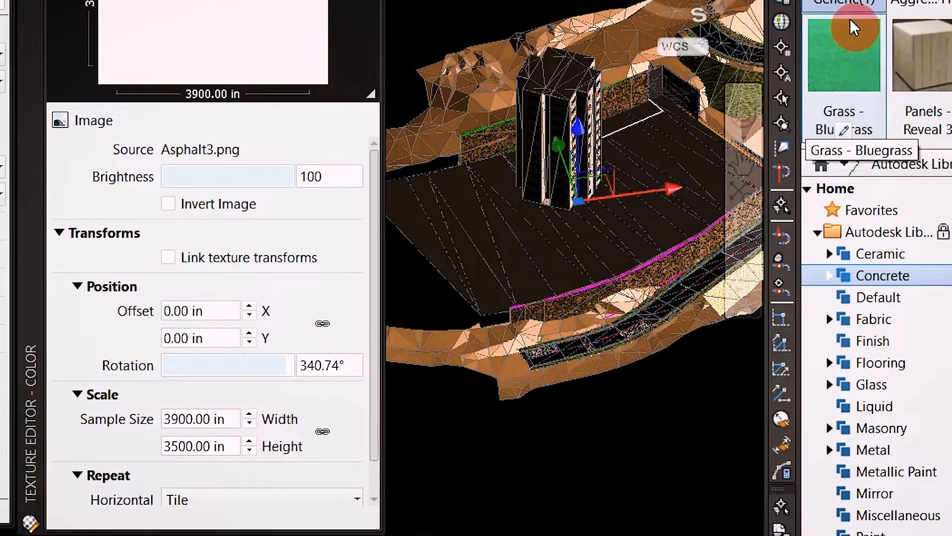
scroll(844, 37, "up", 1)
right_click(852, 40)
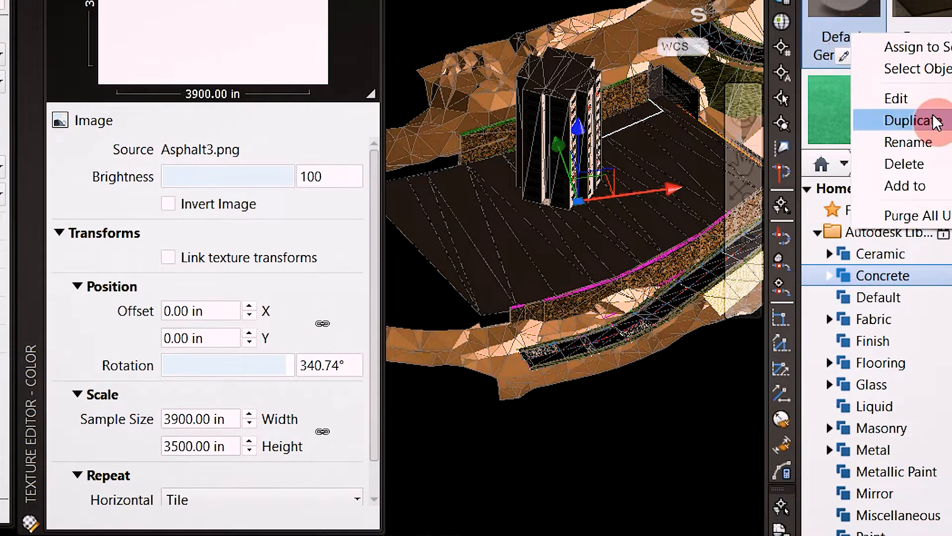
left_click(939, 148)
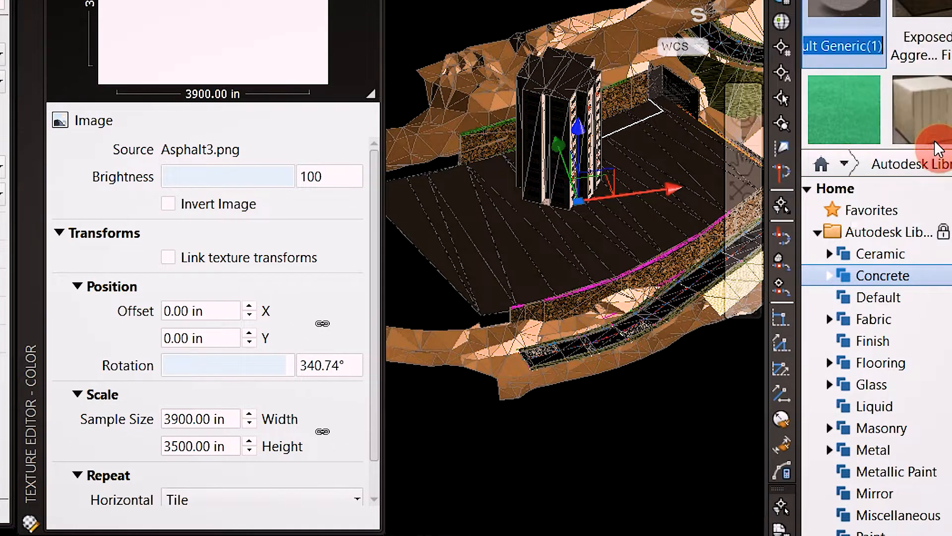
type("Asp")
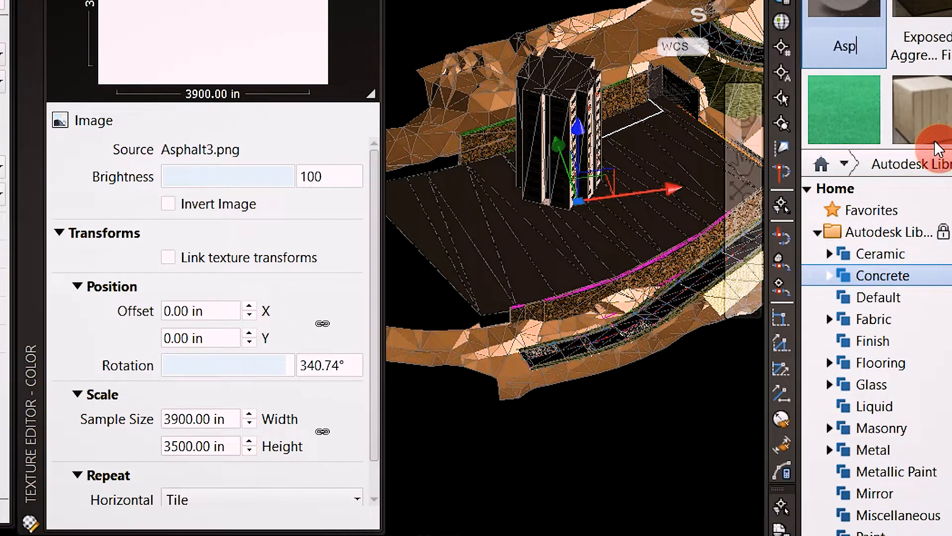
type("halt")
key("Return")
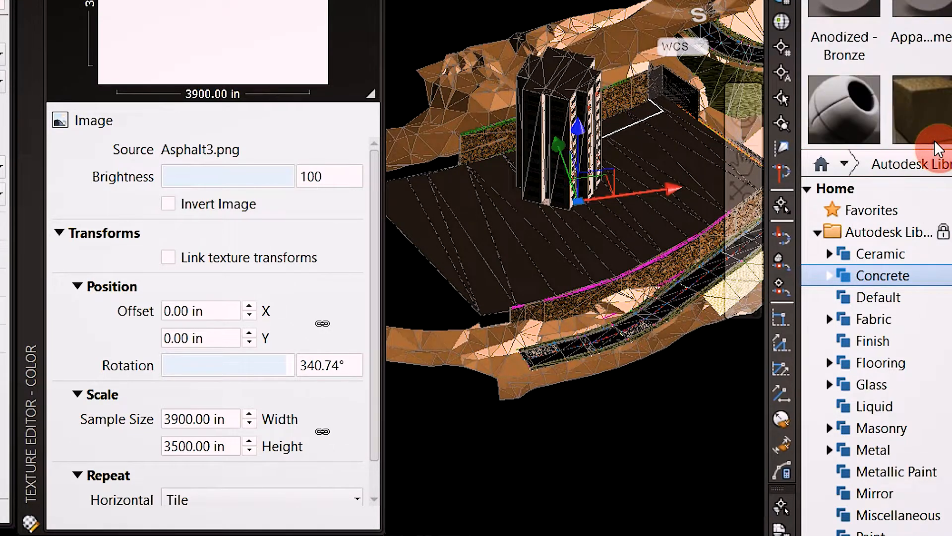
- Apply the Asphalt material from the document materials to the platform surface around the building
scroll(935, 85, "down", 1)
scroll(935, 85, "up", 1)
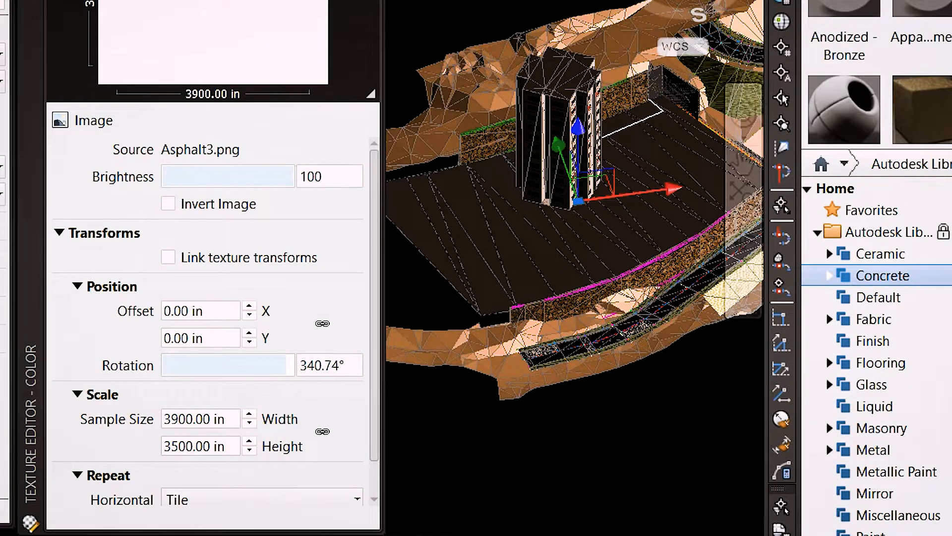
left_click_drag(843, 109, 496, 255)
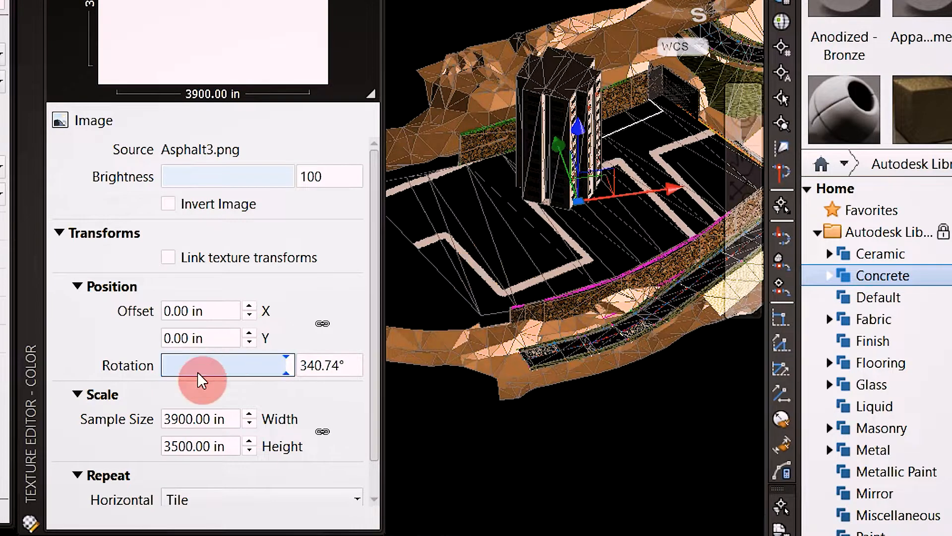
left_click(195, 418)
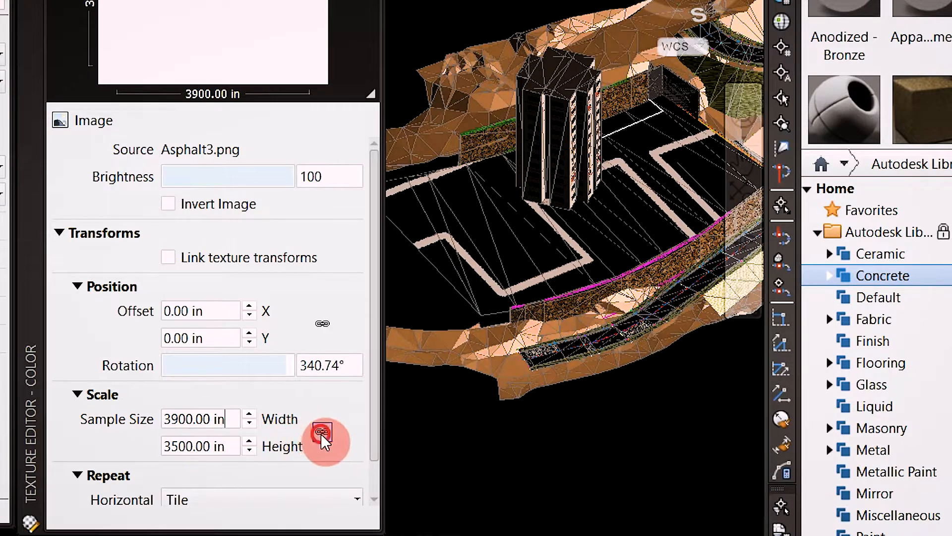
left_click(201, 417)
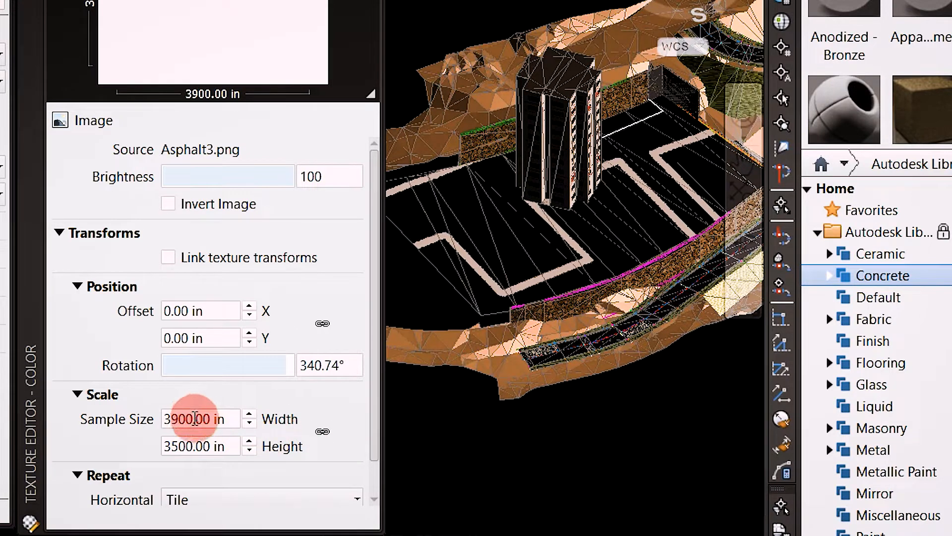
left_click_drag(195, 418, 196, 445)
left_click(197, 445)
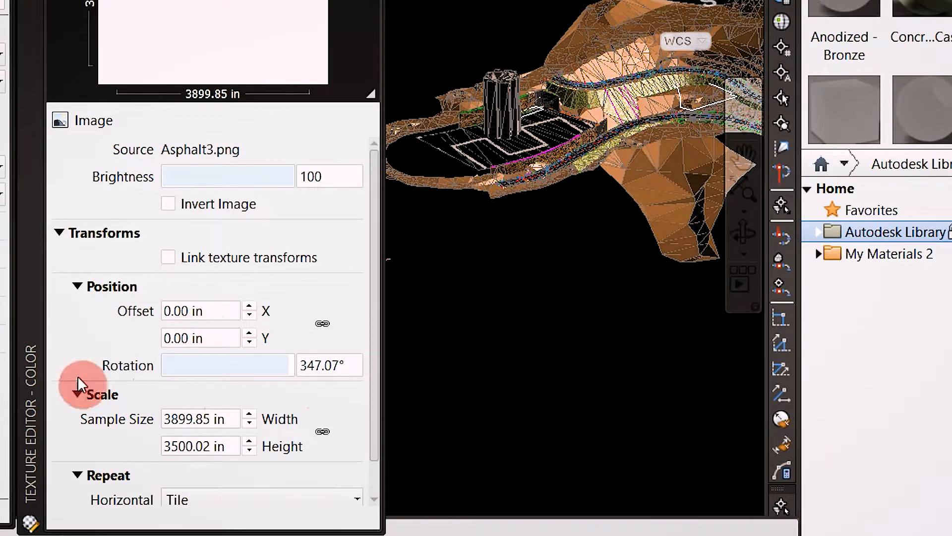
- Offset the Asphalt3.png texture by 1100 in along X and 900 in along Y, and close the texture editor
left_click(228, 338)
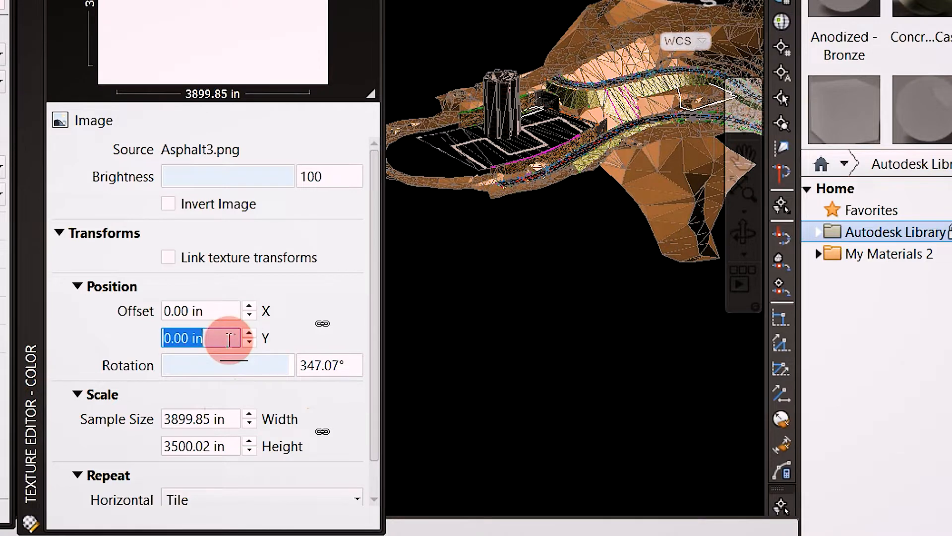
key("Return")
left_click(228, 310)
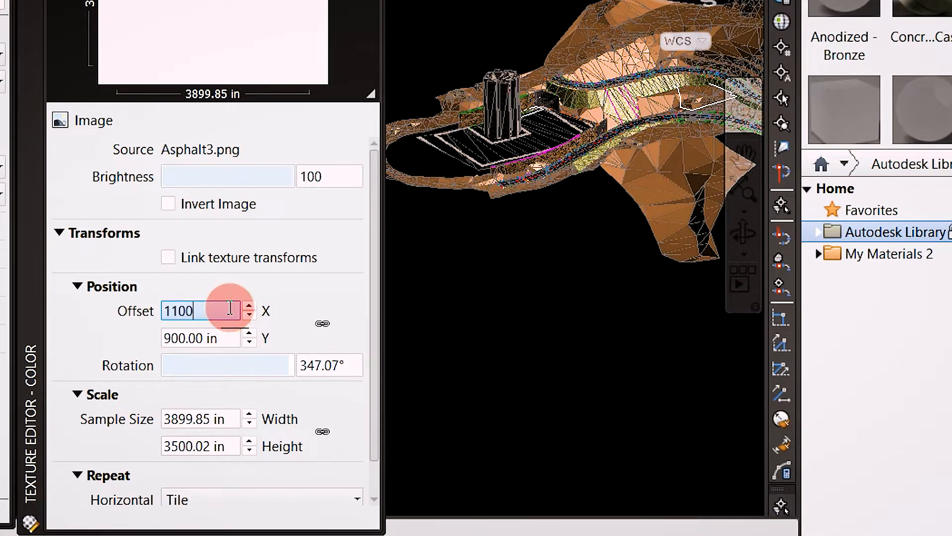
key("Return")
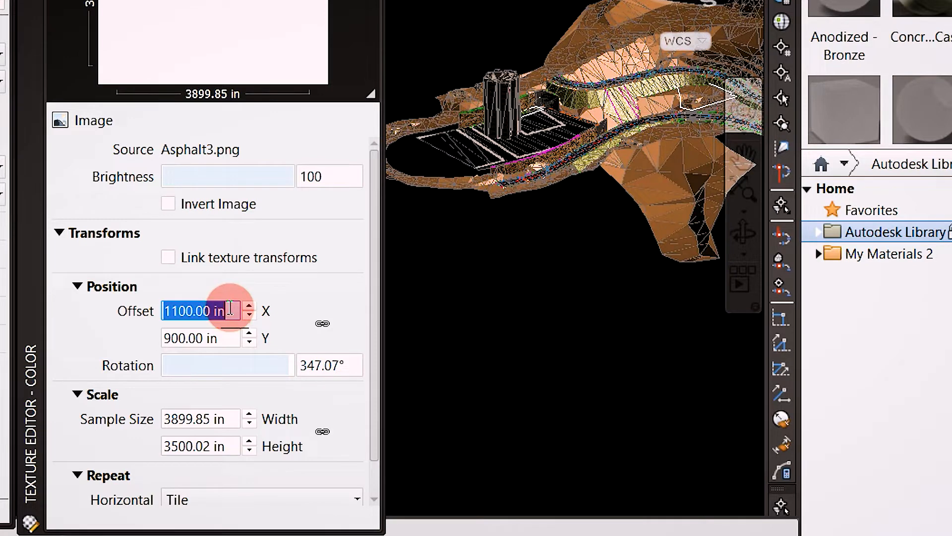
left_click(328, 300)
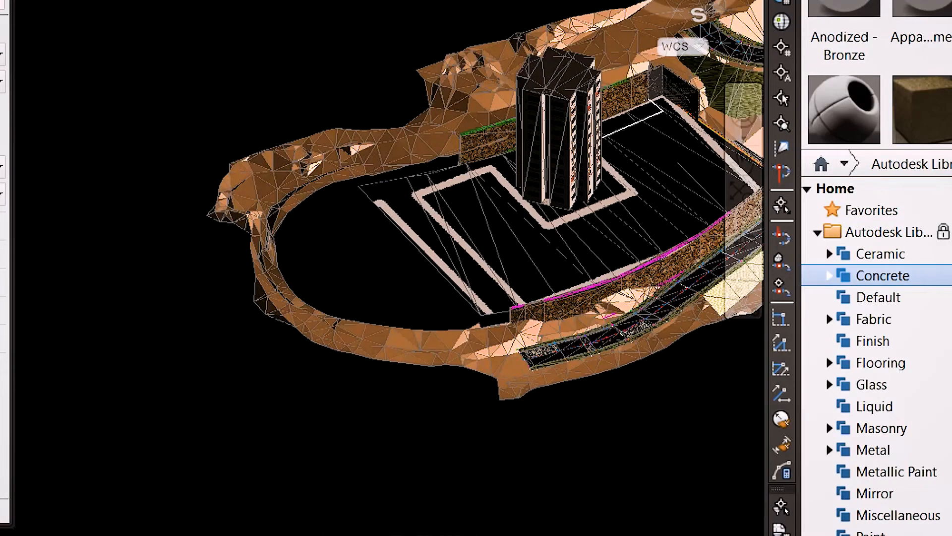
- Examine the textured platform, retaining walls, roads and slopes up close, along with the available document materials
scroll(265, 51, "down", 2)
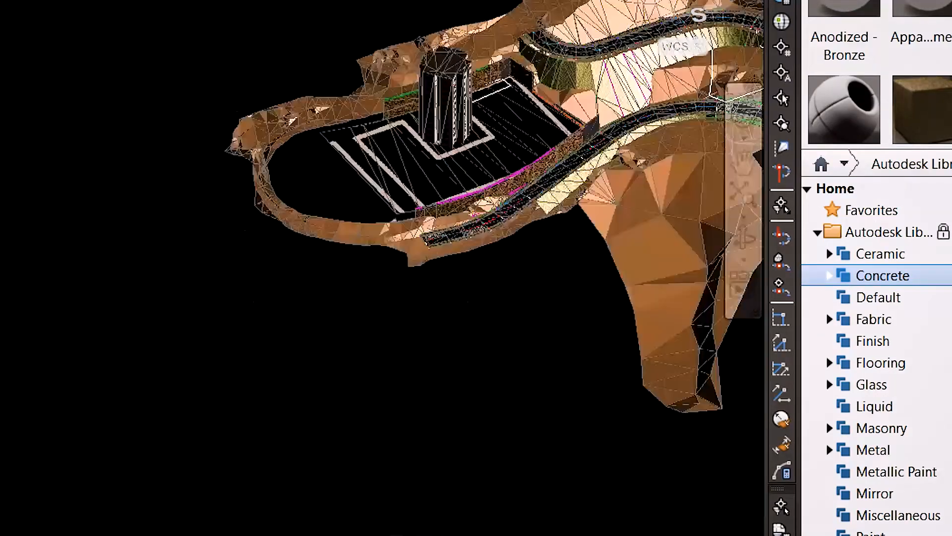
middle_click_drag(318, 32, 92, 115)
scroll(299, 143, "up", 4)
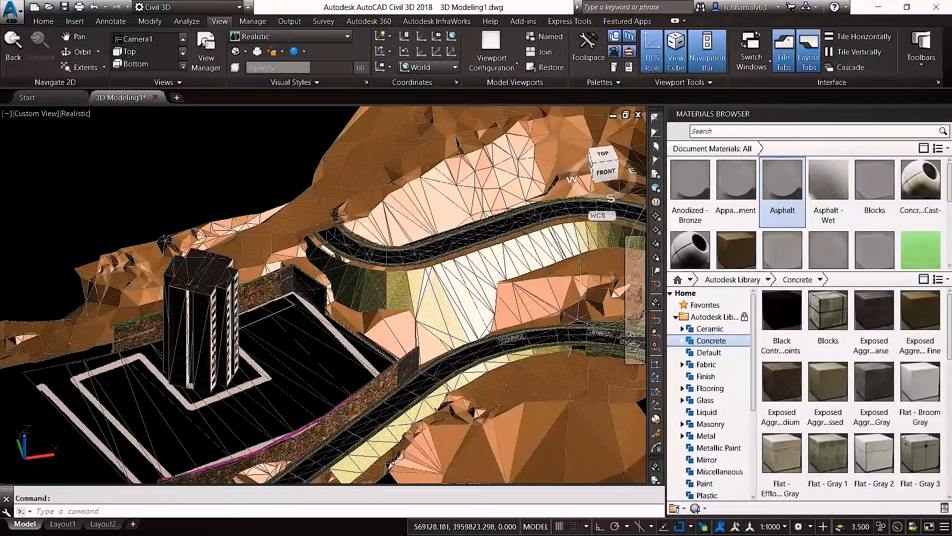
middle_click_drag(387, 257, 351, 293)
scroll(351, 297, "up", 3)
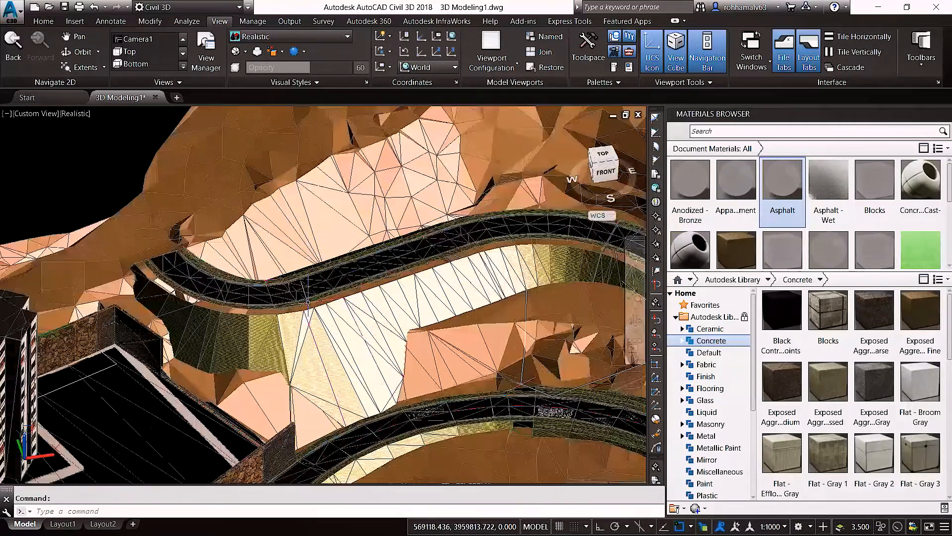
middle_click_drag(358, 342, 405, 131)
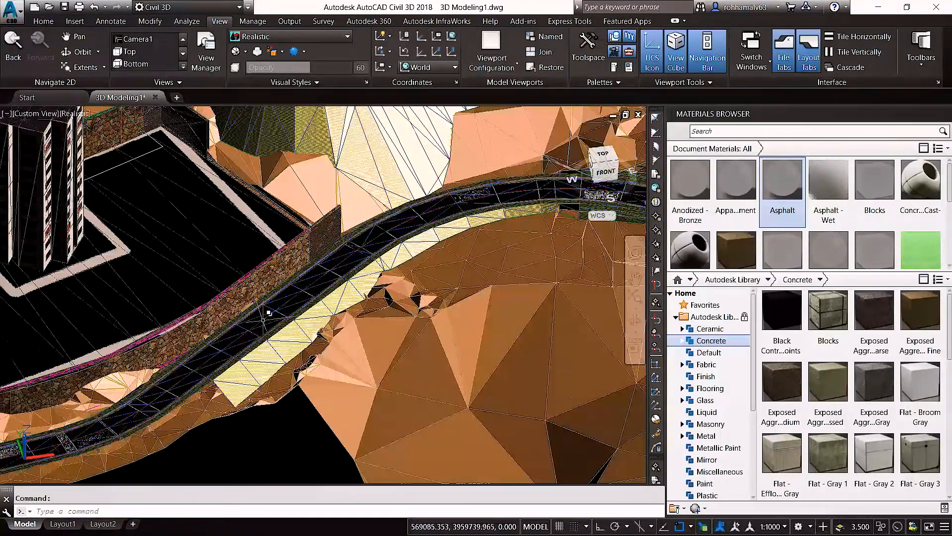
middle_click_drag(260, 341, 391, 279)
middle_click_drag(411, 248, 391, 308)
scroll(417, 226, "down", 2)
scroll(774, 218, "down", 1)
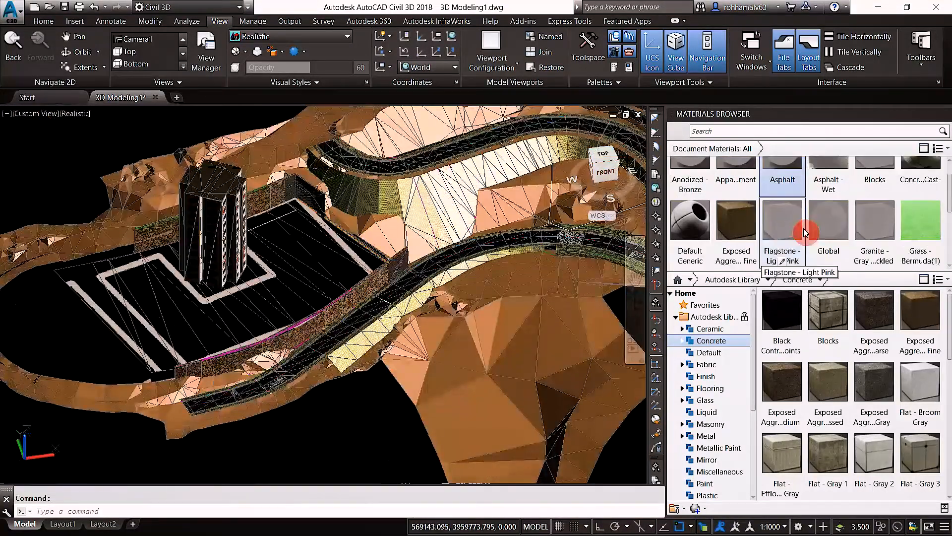
left_click(924, 313)
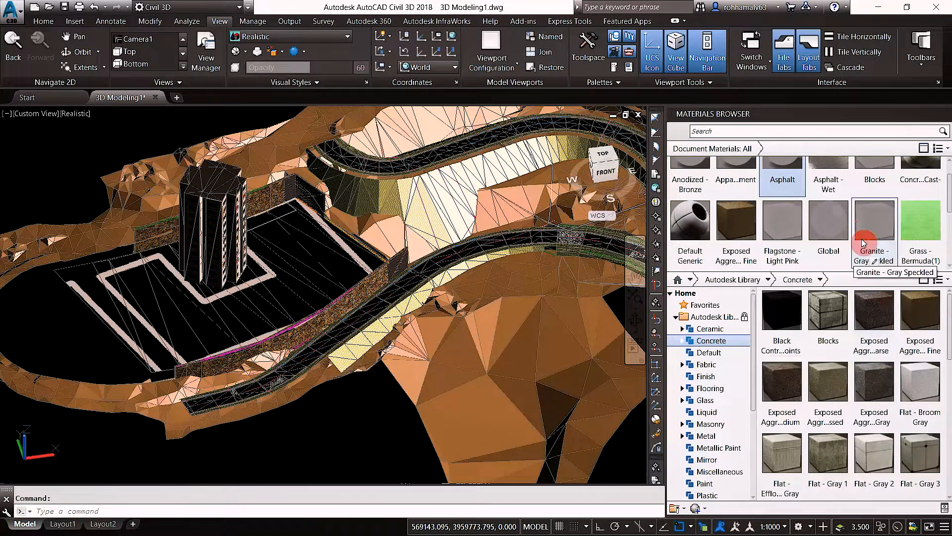
left_click_drag(863, 243, 378, 169)
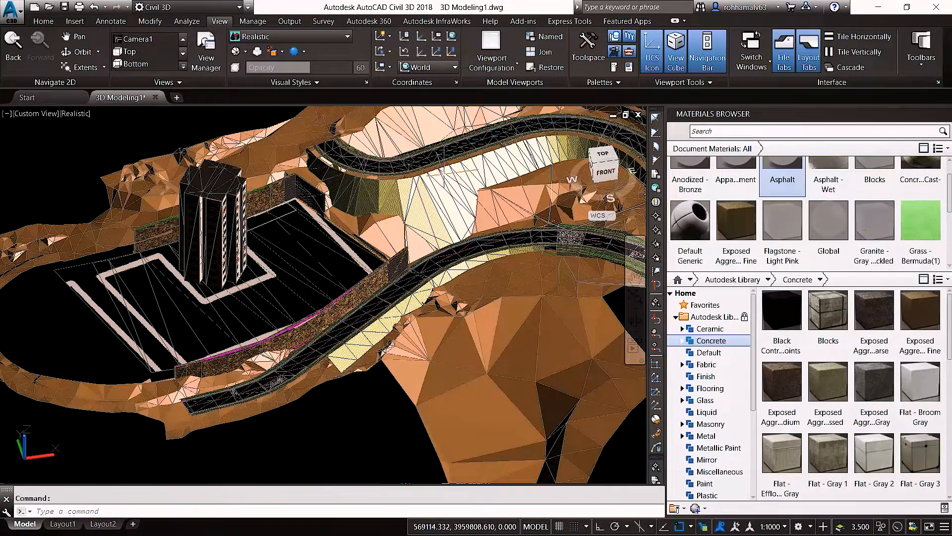
- Select the terrain, roads, platform and building with a crossing window and open them in the Object Viewer
scroll(423, 163, "down", 5)
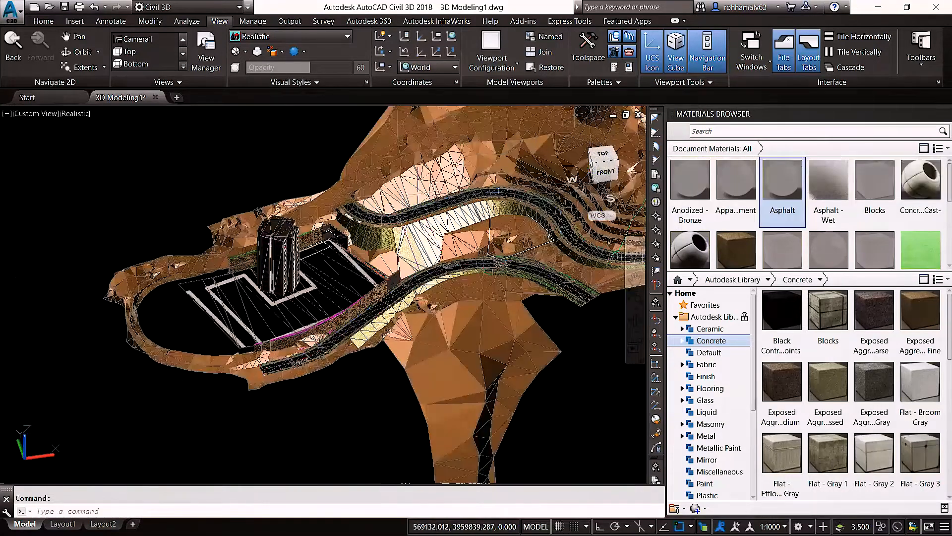
middle_click_drag(423, 164, 410, 209)
key("Escape")
left_click(392, 134)
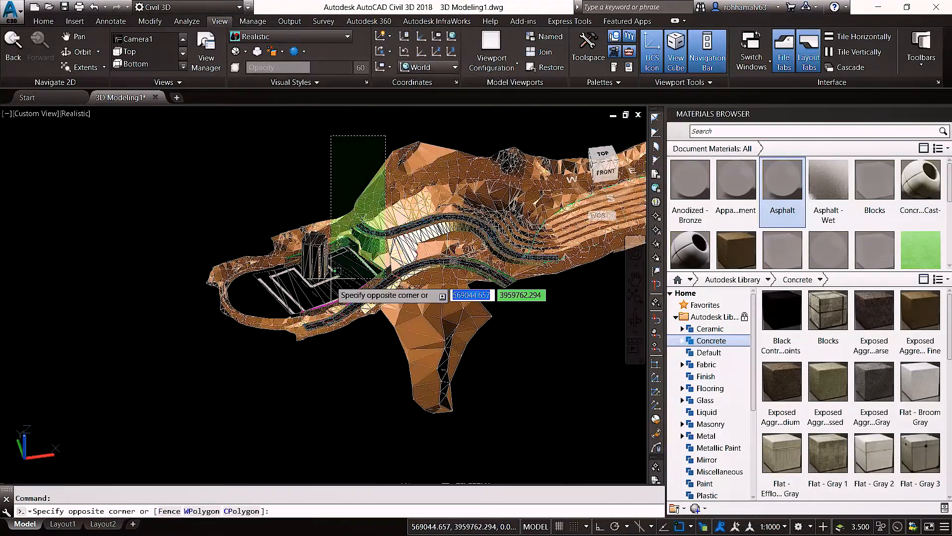
left_click(297, 355)
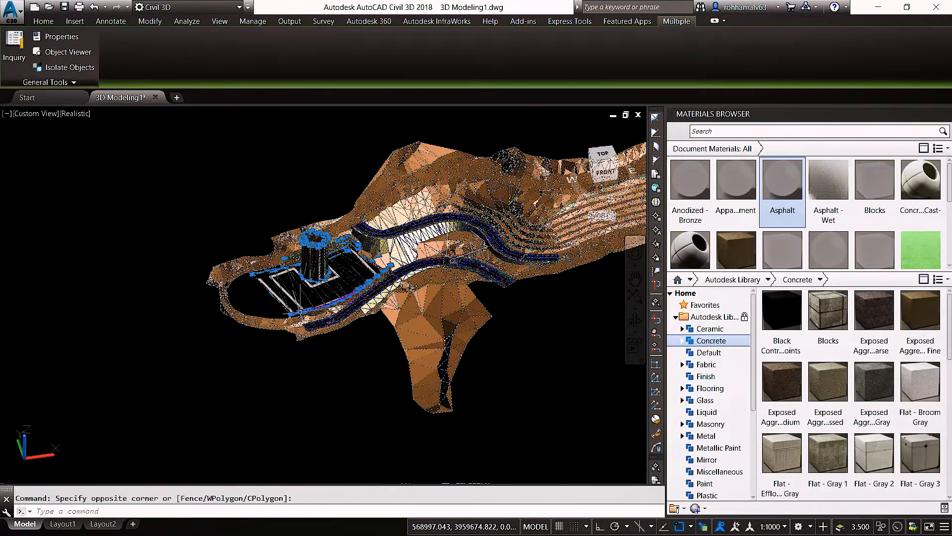
right_click(281, 189)
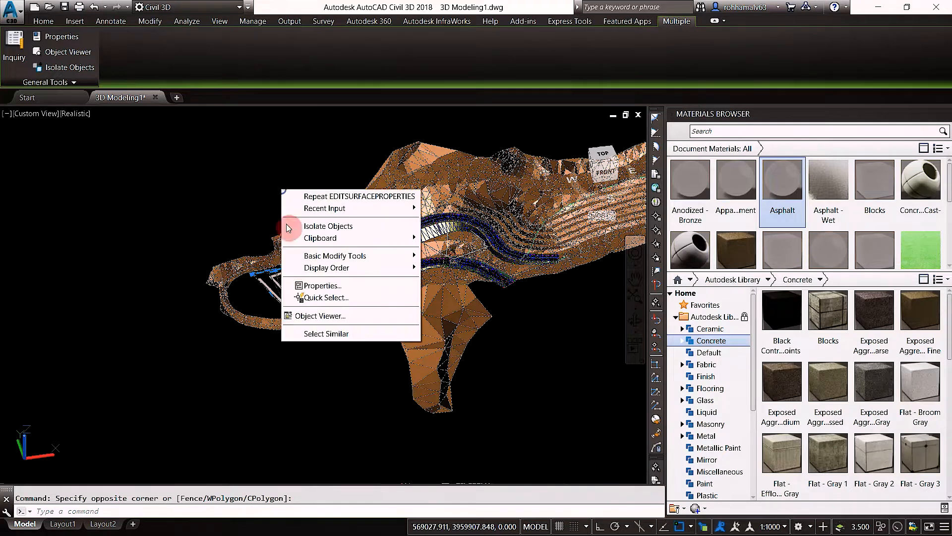
left_click(349, 320)
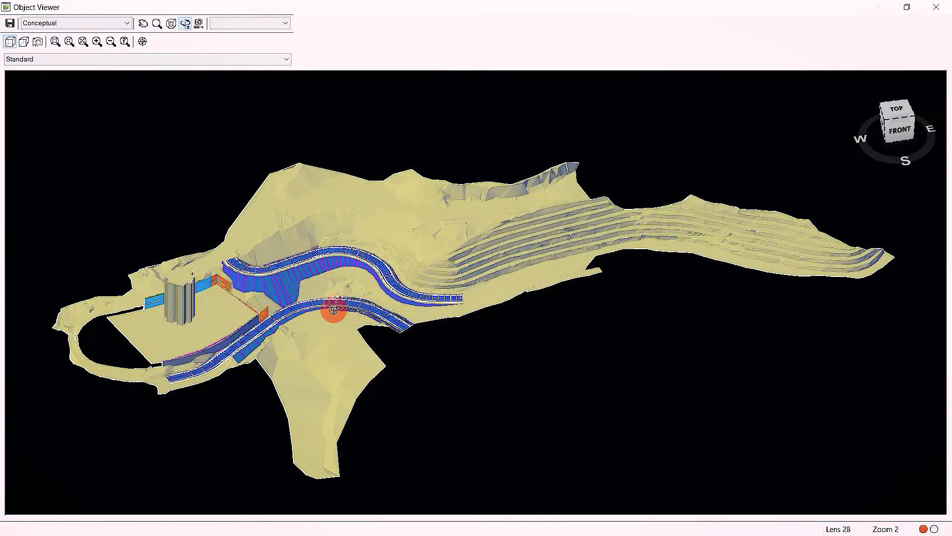
- Set the Object Viewer's visual style to Realistic, inspect the building, platform and roads from different angles, and close the viewer
left_click_drag(278, 304, 225, 146)
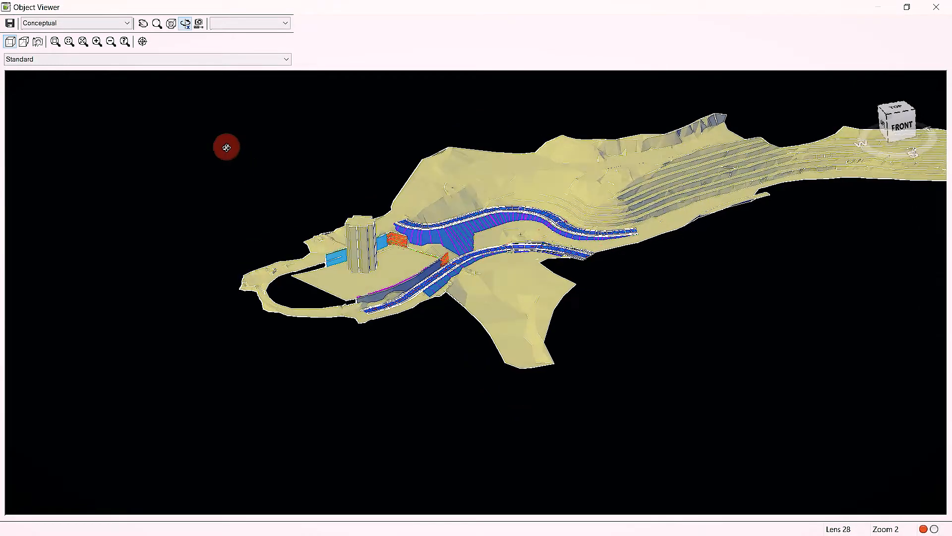
left_click(112, 25)
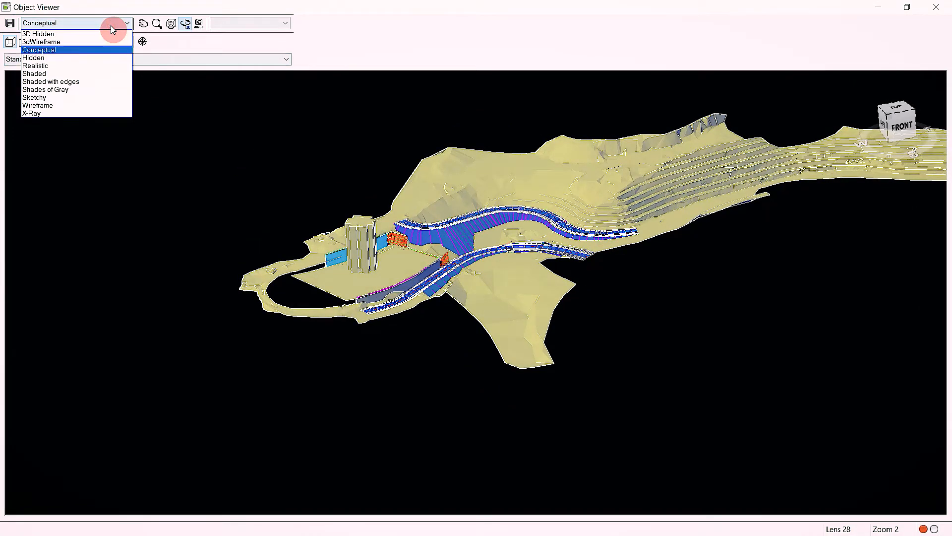
left_click(44, 65)
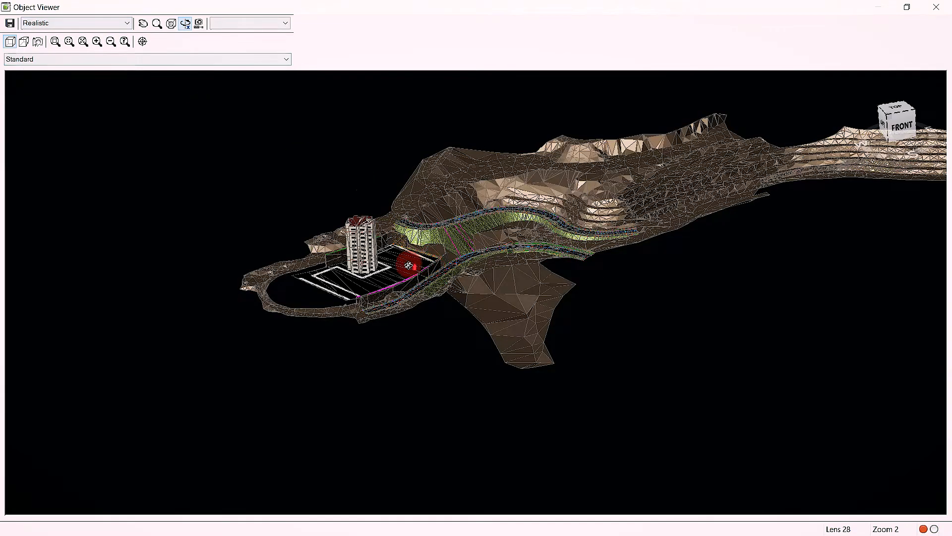
scroll(402, 264, "up", 3)
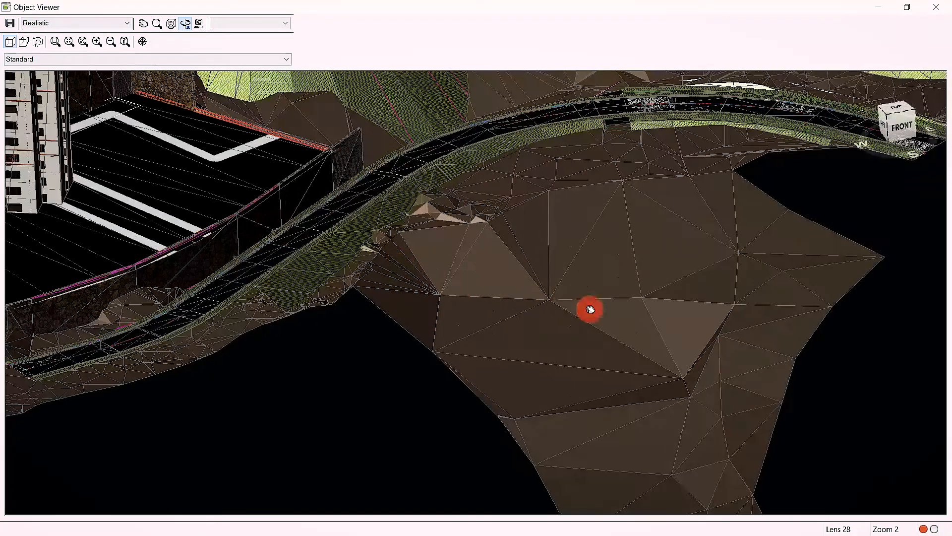
left_click_drag(591, 309, 487, 278)
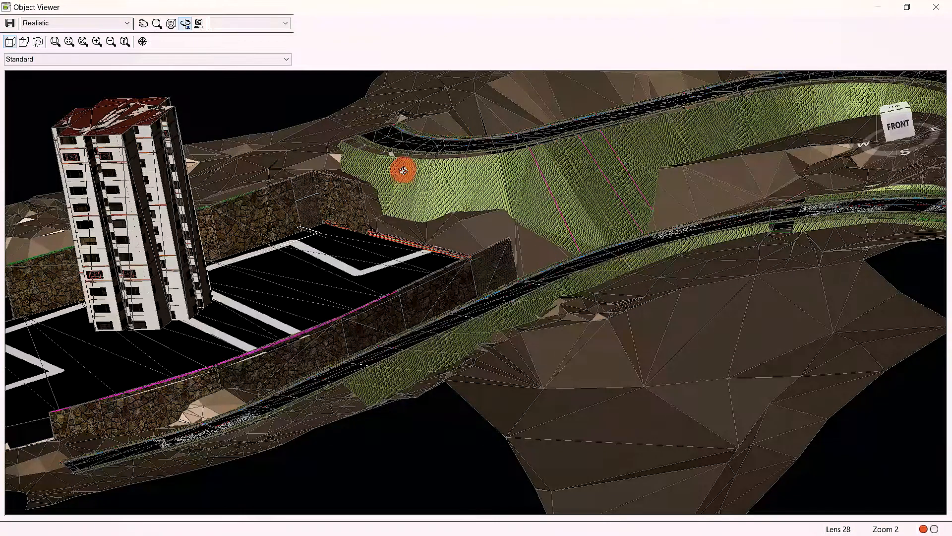
left_click(947, 8)
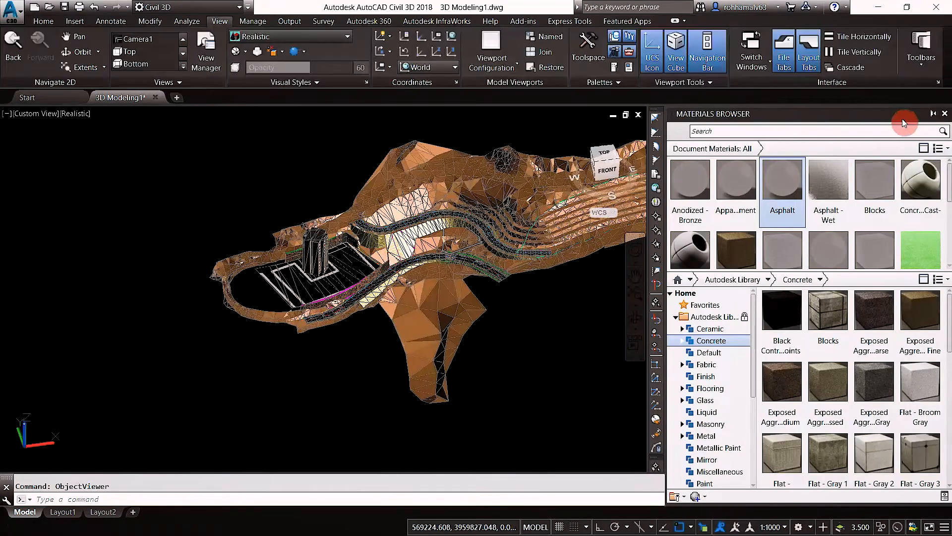
- Collapse the Materials Browser palette and open the Visual Styles Manager
left_click(933, 115)
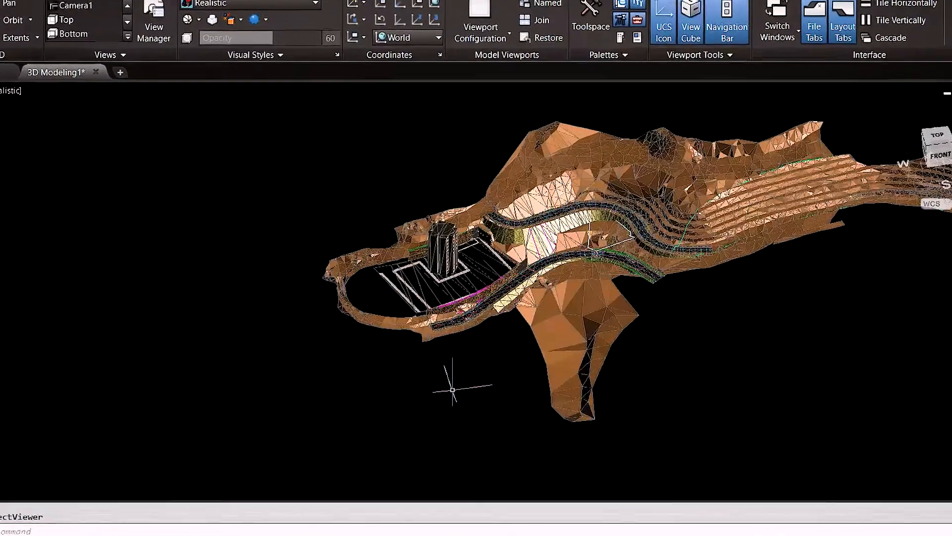
mouse_move(453, 390)
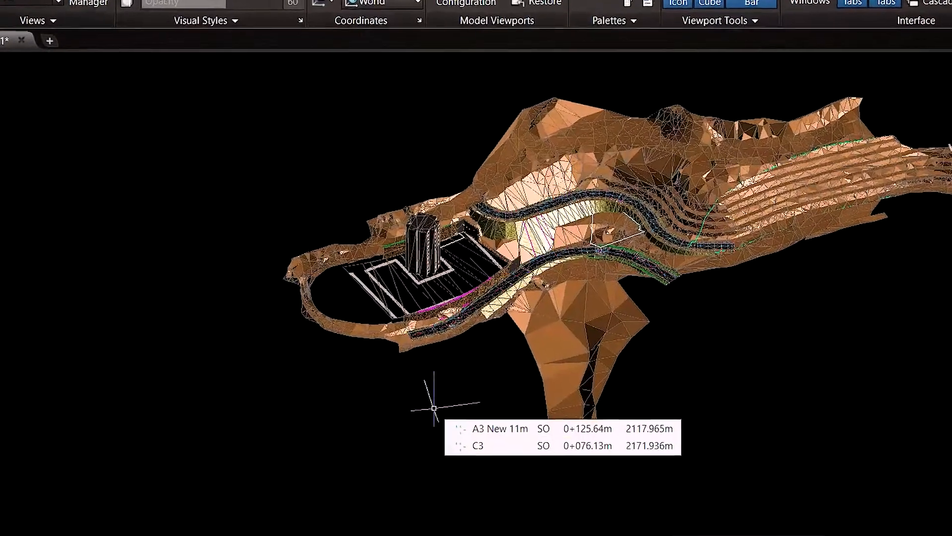
type("vi")
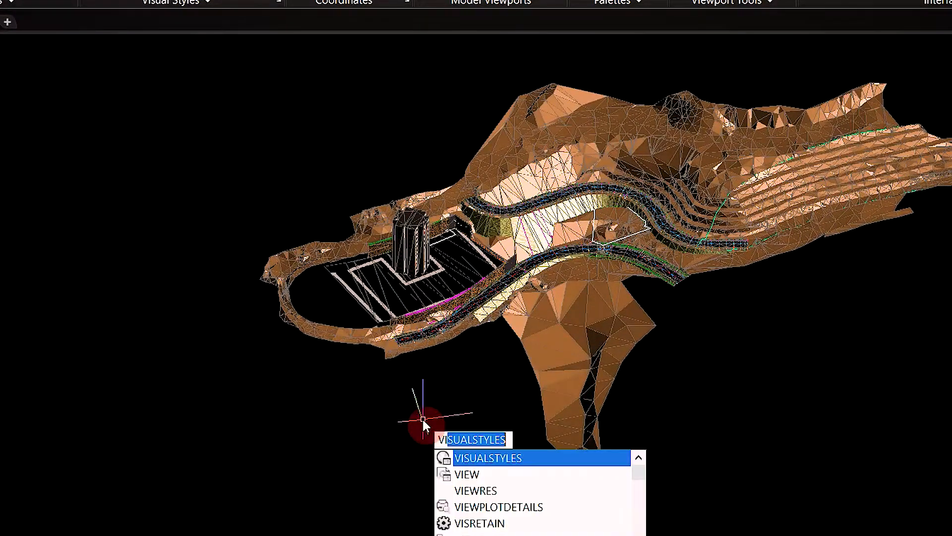
type("su")
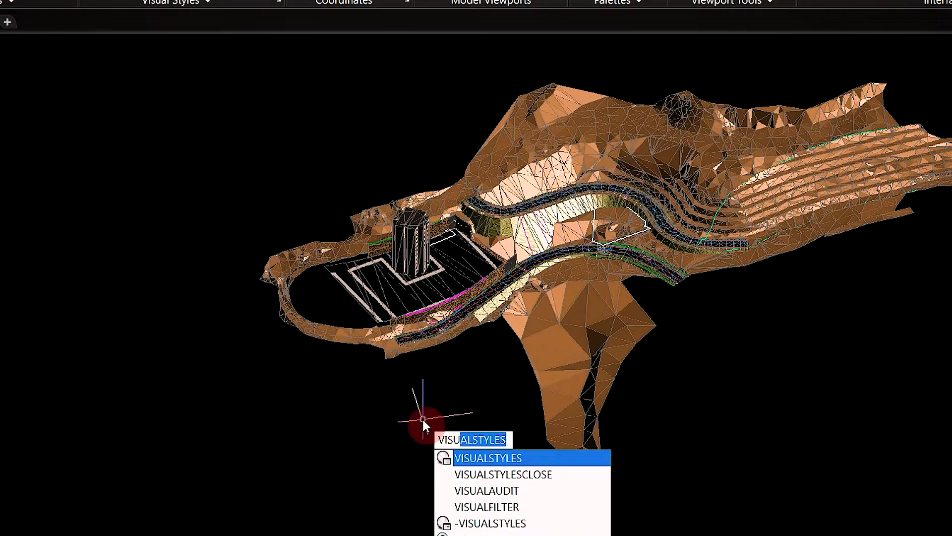
key("Return")
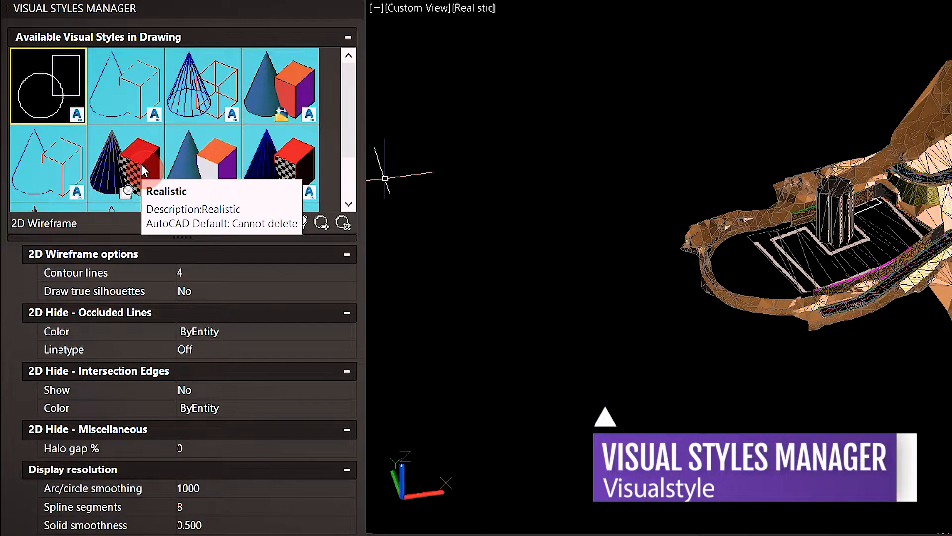
- Set the edge display of the Realistic visual style to None
left_click(142, 167)
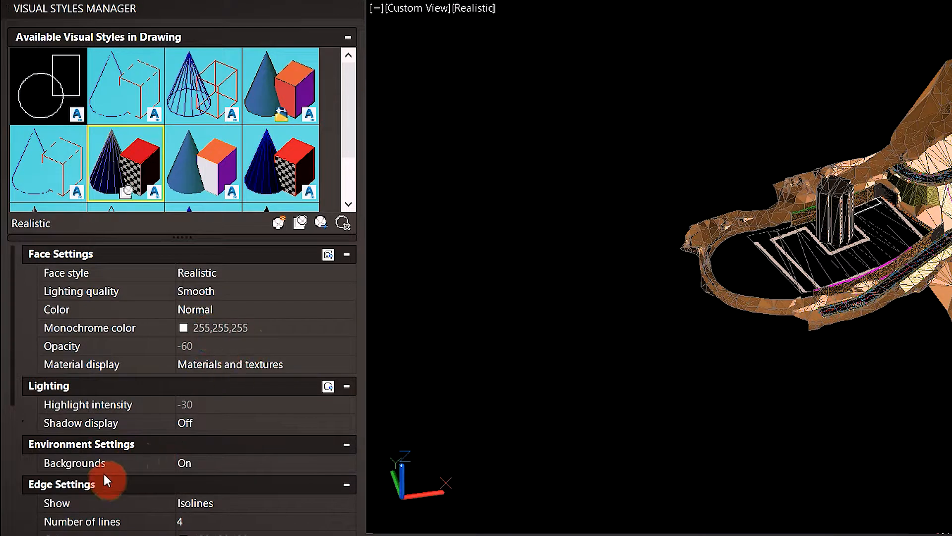
scroll(103, 476, "down", 2)
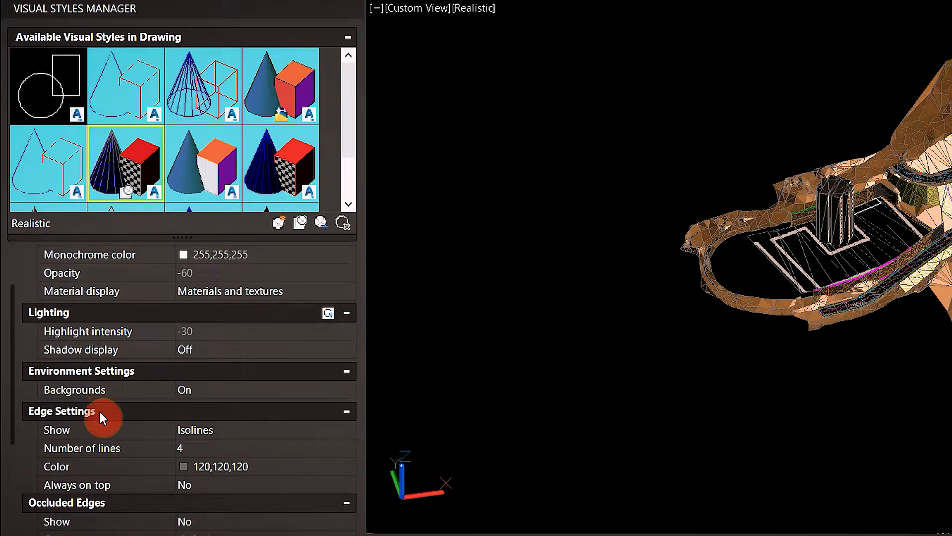
left_click(237, 429)
left_click(237, 430)
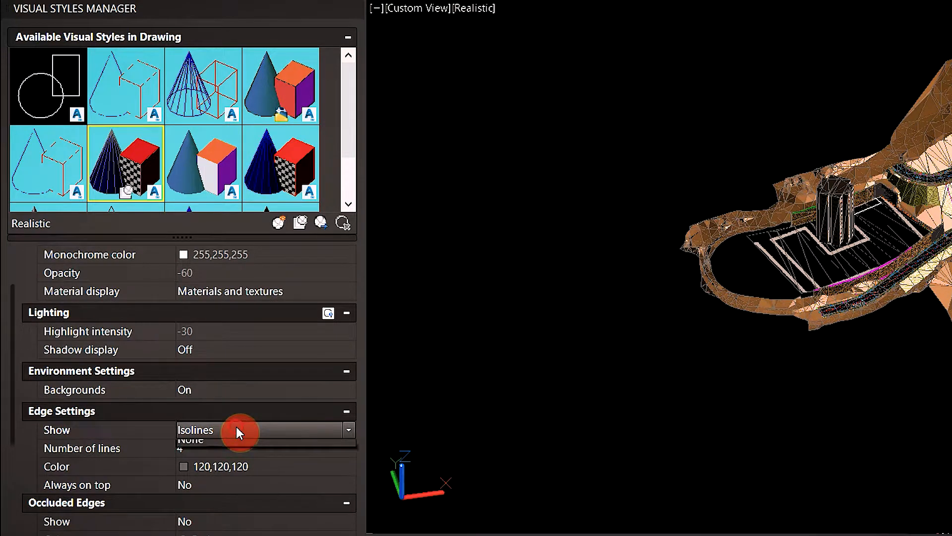
left_click(203, 476)
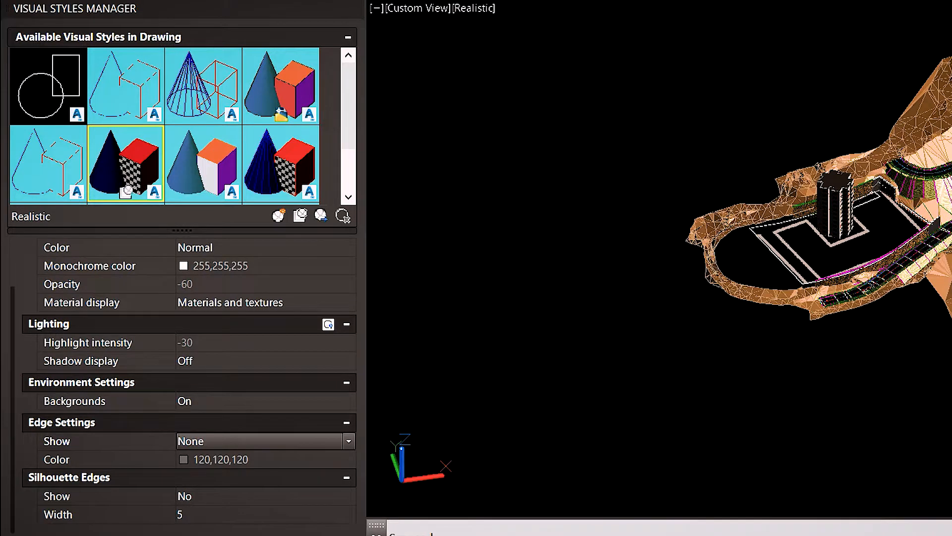
- Select the terrain, roads, platform and building with a crossing window and show them in the Object Viewer
scroll(945, 139, "up", 3)
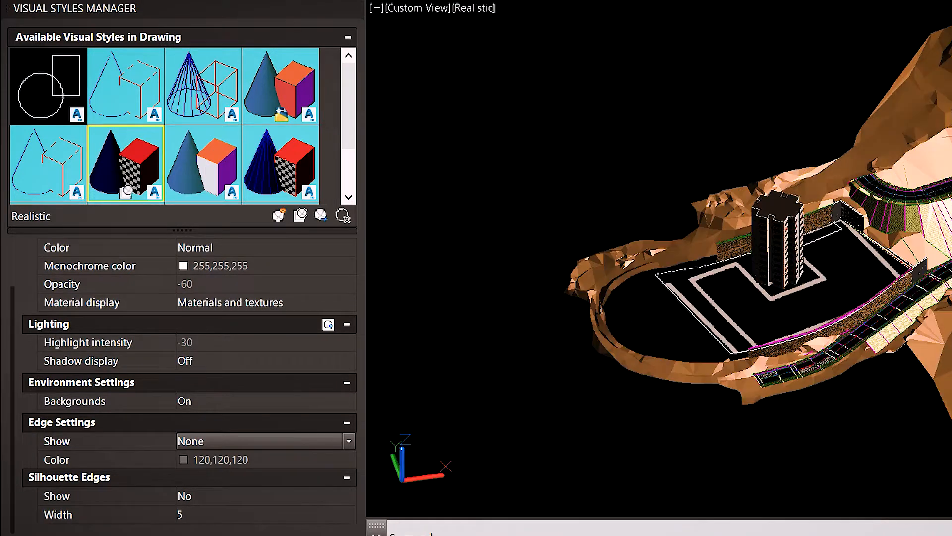
left_click(891, 55)
left_click(695, 400)
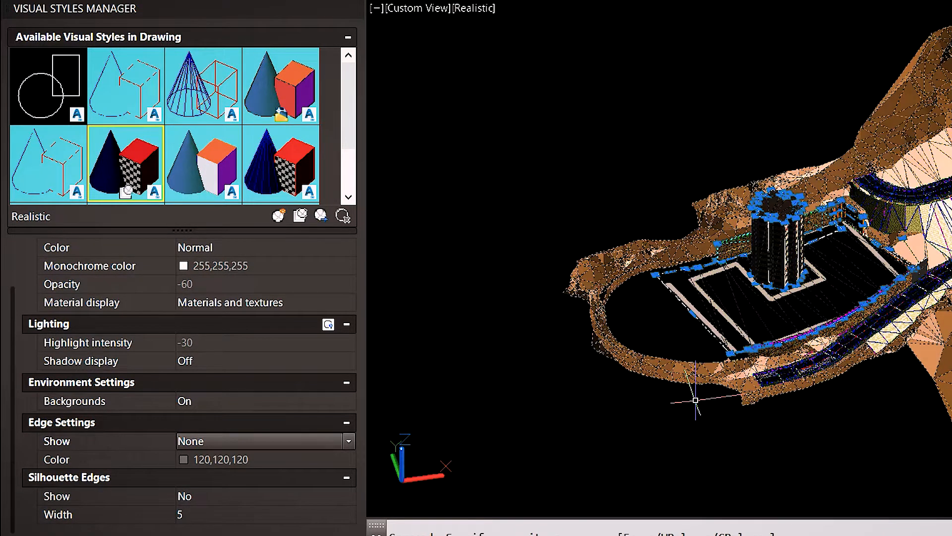
right_click(734, 126)
left_click(778, 304)
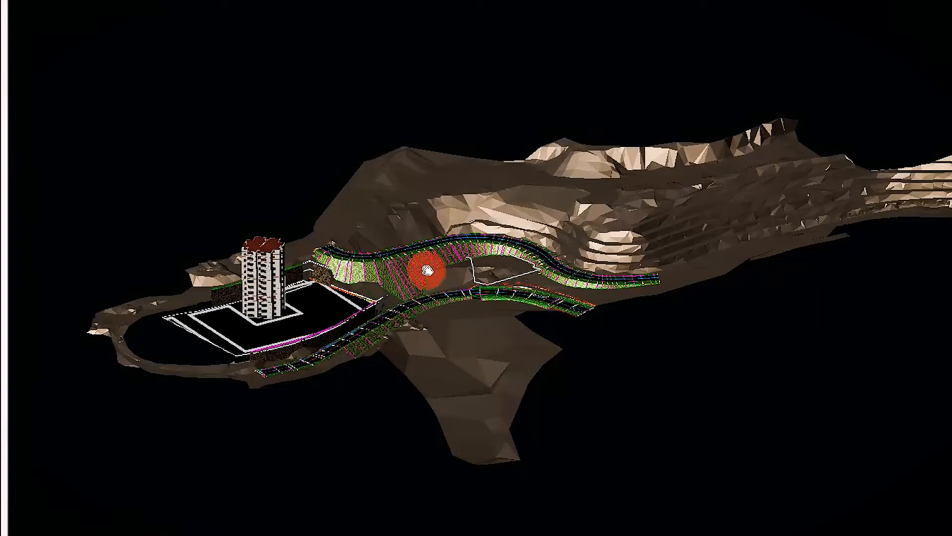
- Frame the building, platform and both roads in the Object Viewer and save the view as 3.png in Documents, replacing the existing file
middle_click_drag(427, 271, 586, 287)
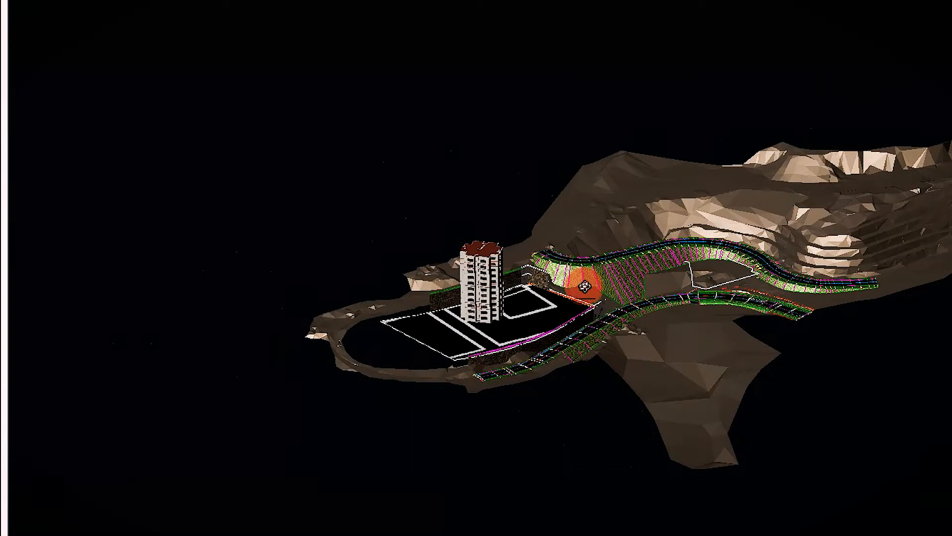
scroll(580, 281, "up", 5)
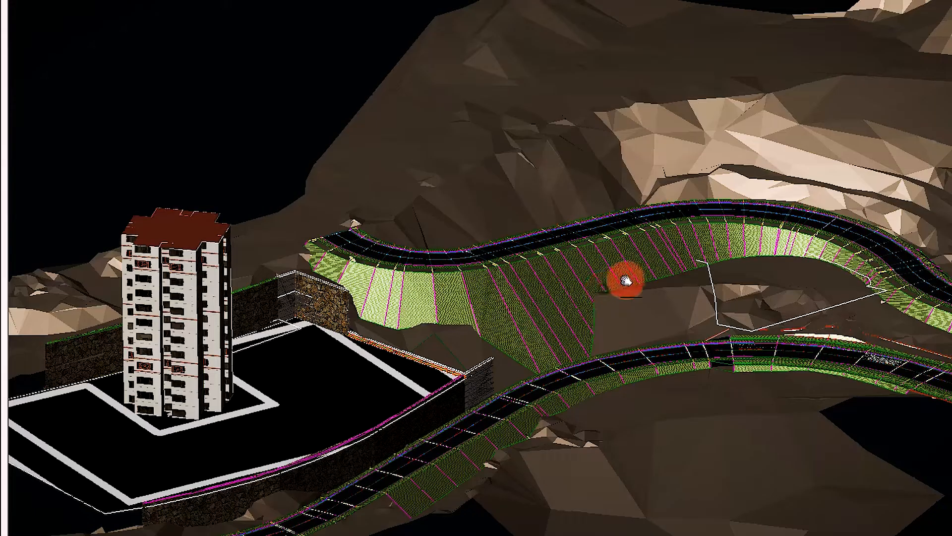
middle_click_drag(625, 276, 621, 234)
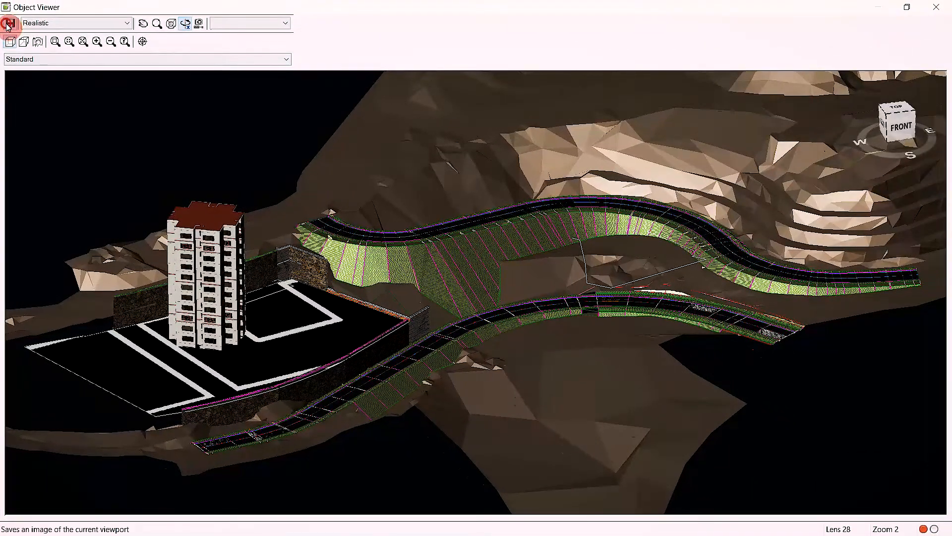
left_click(10, 23)
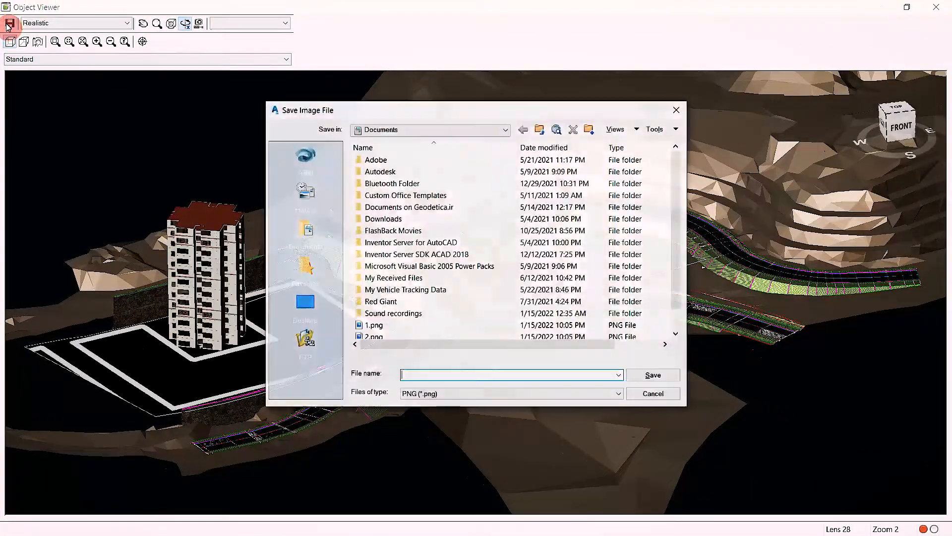
scroll(357, 283, "down", 1)
left_click(375, 326)
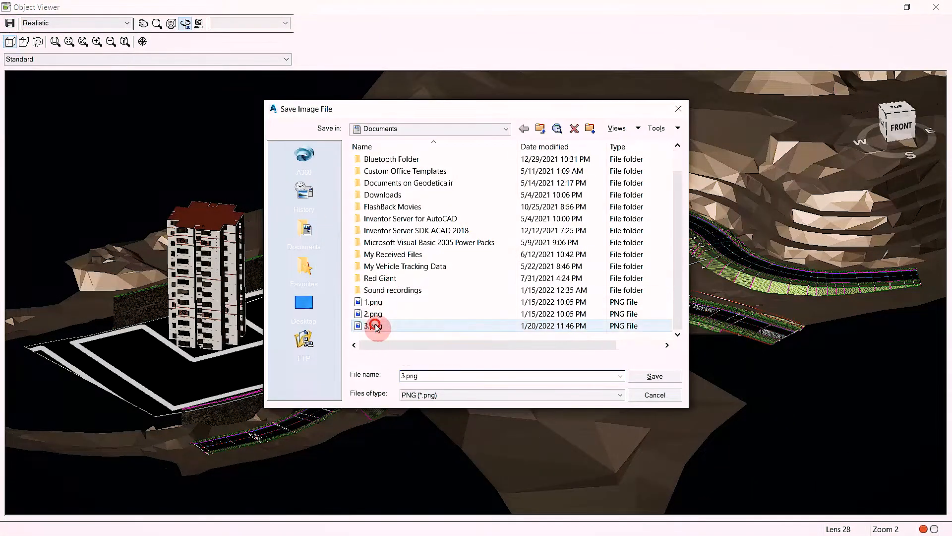
left_click(656, 377)
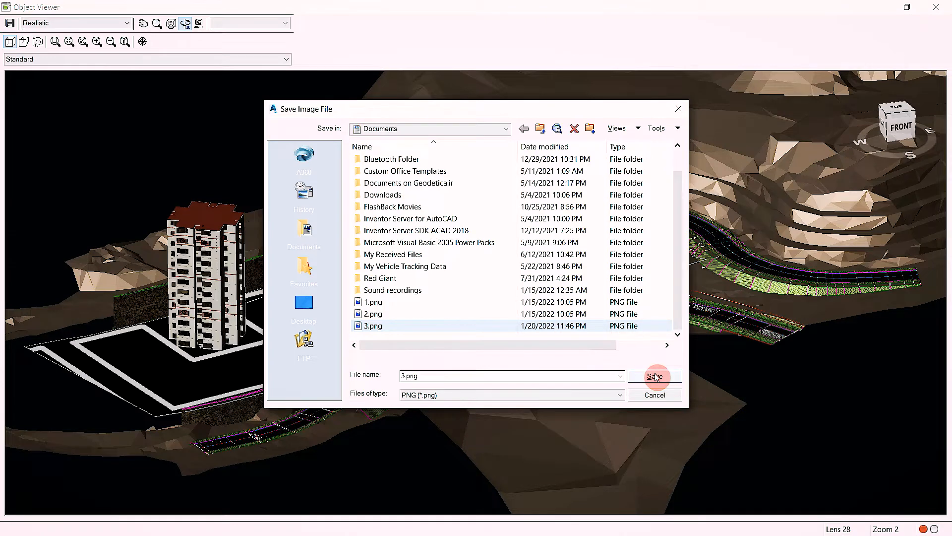
left_click(656, 376)
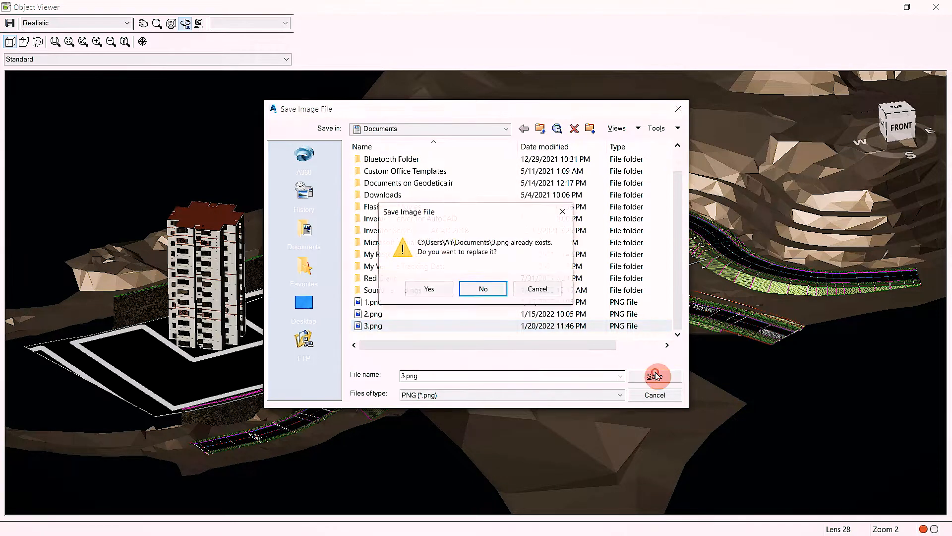
left_click(431, 289)
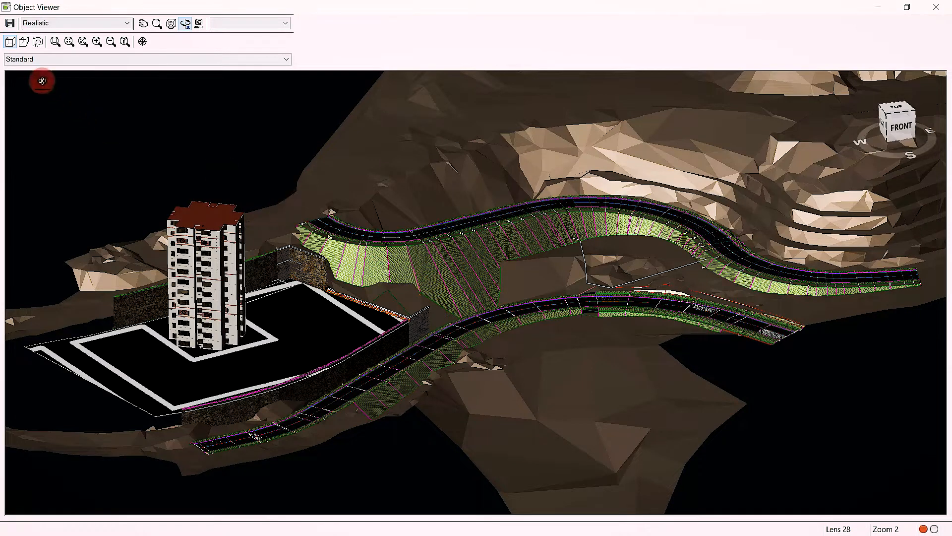
- Open the saved 3.png from the Save Image File dialog in Photos and view it maximized
left_click(10, 23)
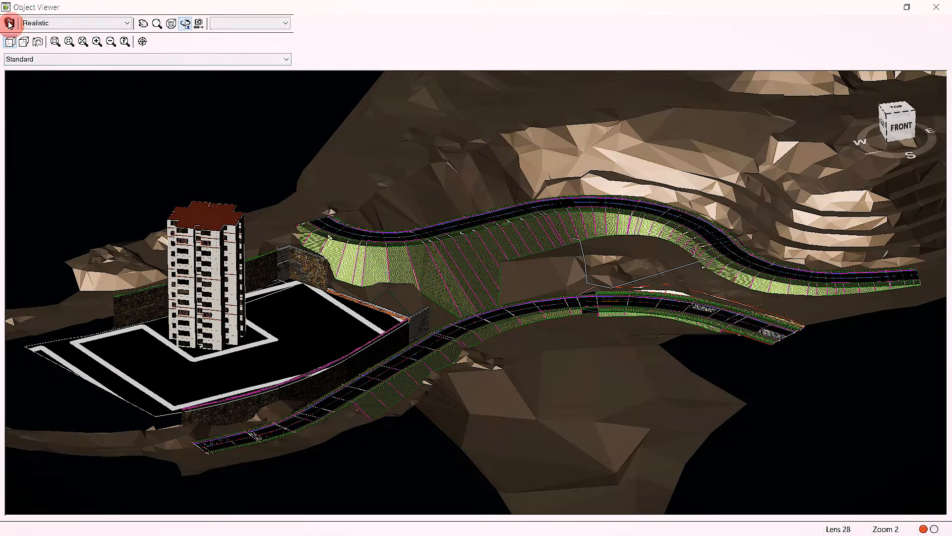
scroll(382, 298, "down", 1)
left_click(377, 325)
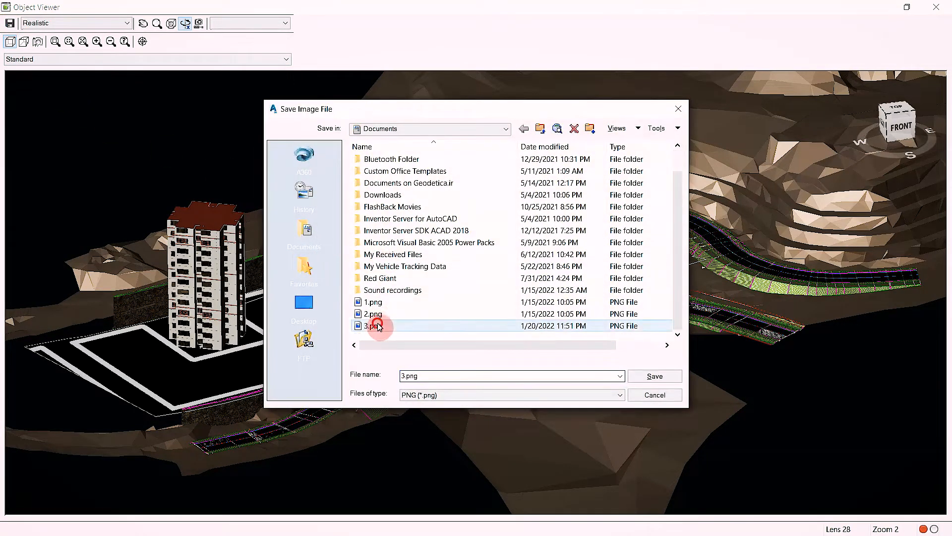
right_click(377, 325)
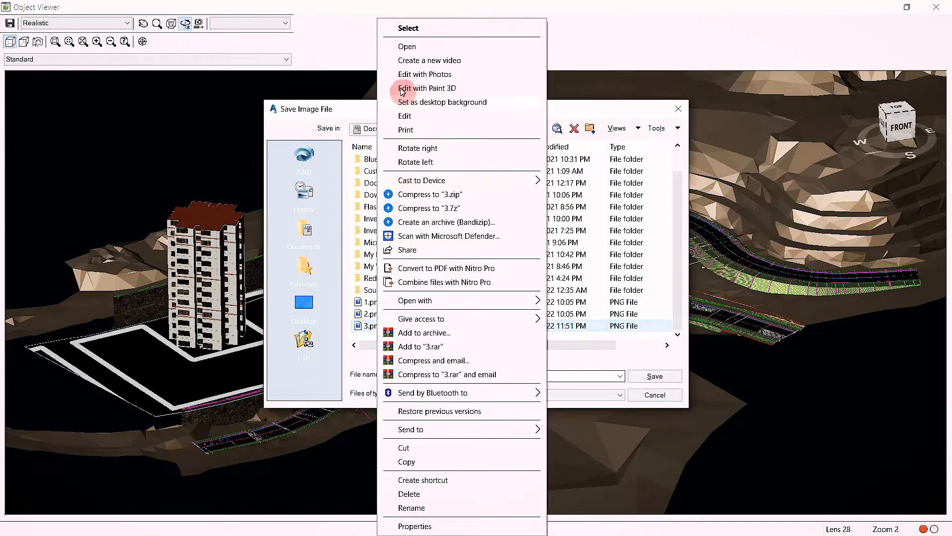
left_click(407, 48)
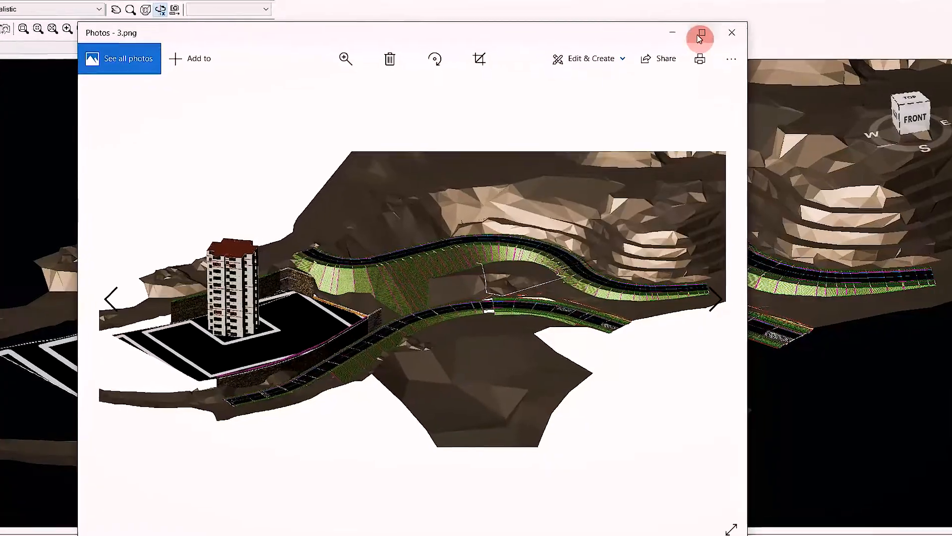
left_click(699, 45)
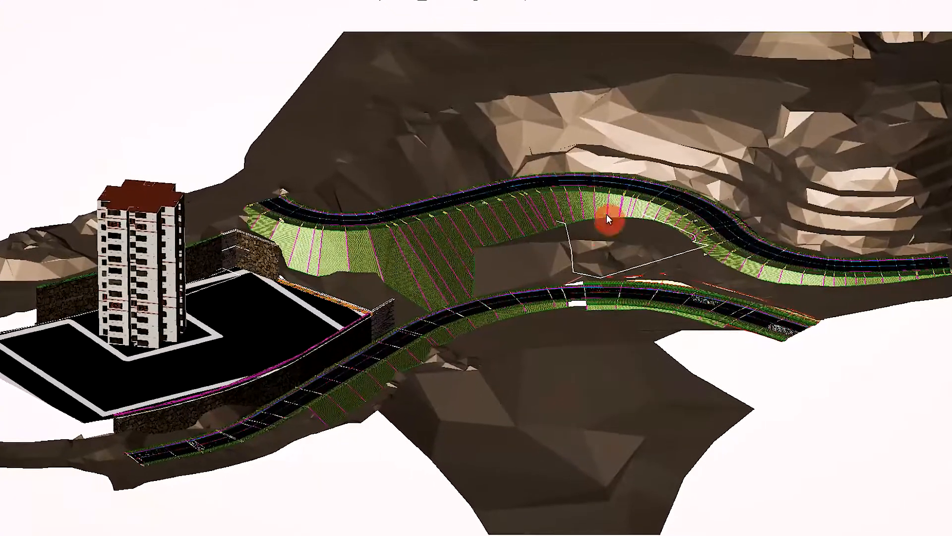